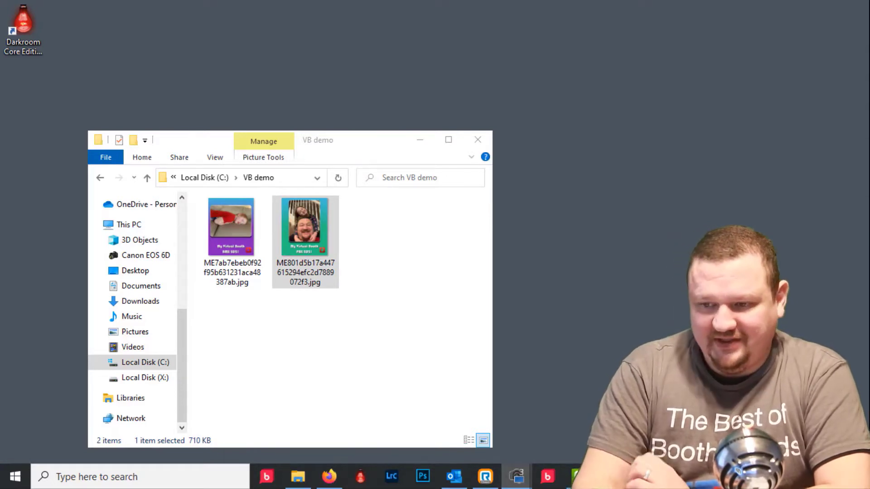
- Minimize the VB demo folder window, launch Darkroom Core Edition and log in as Admin
click(421, 140)
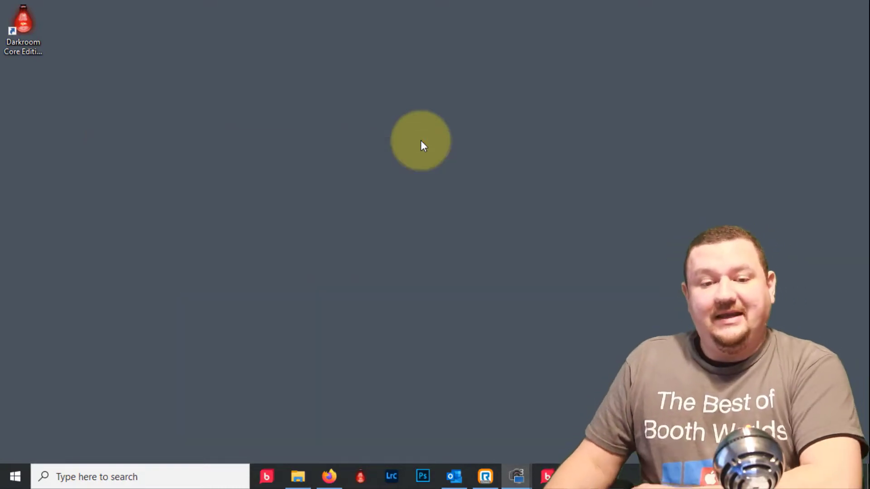
click(30, 22)
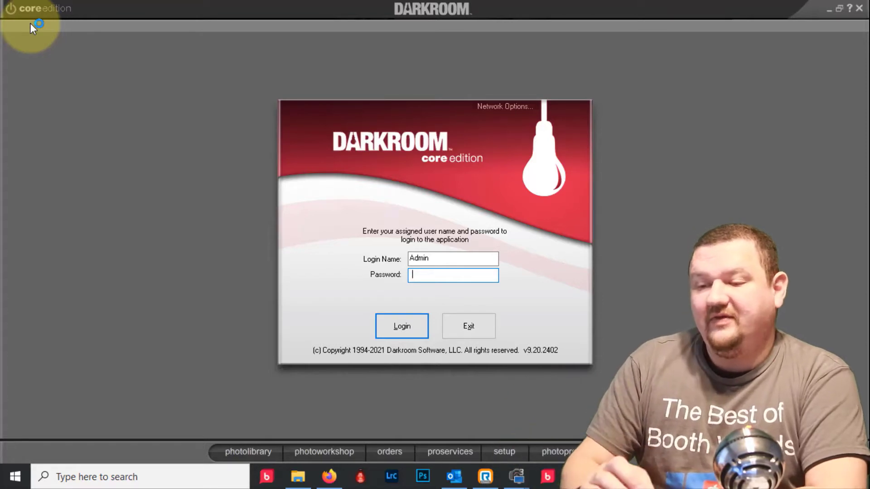
click(389, 327)
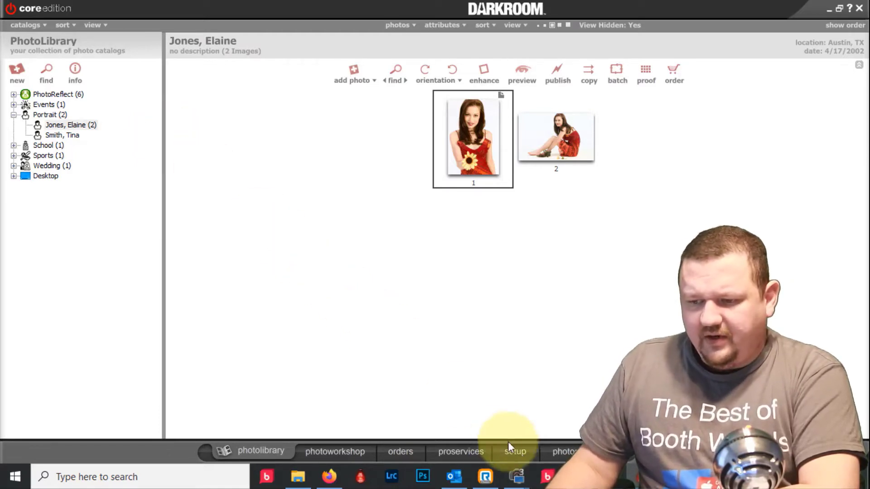
- Open the Email and Social Media accounts under Photographer Info in the application setup
click(521, 453)
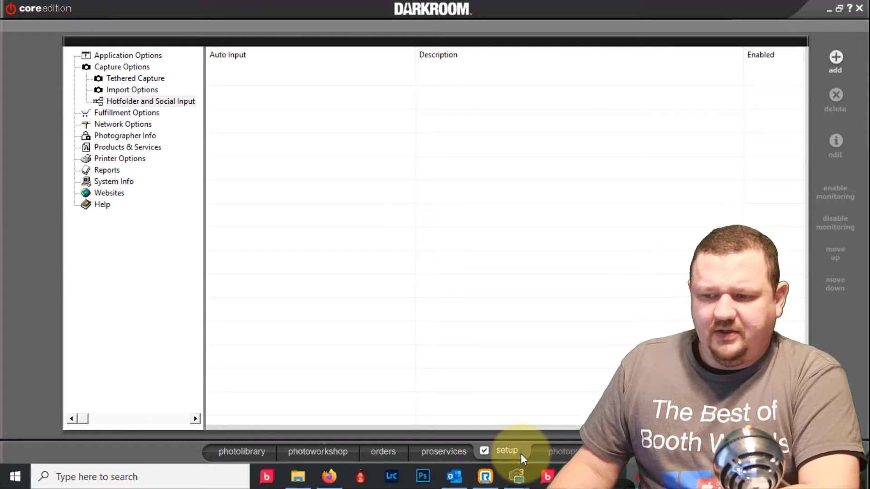
mouse_move(502, 477)
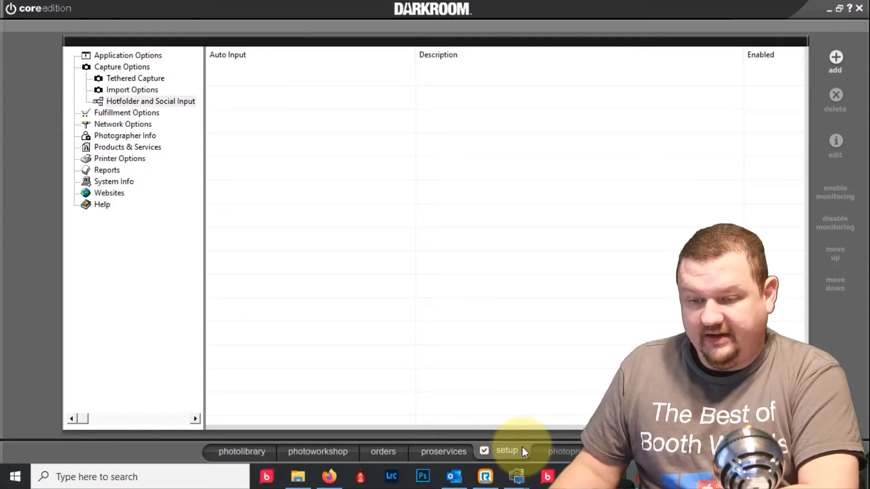
click(104, 68)
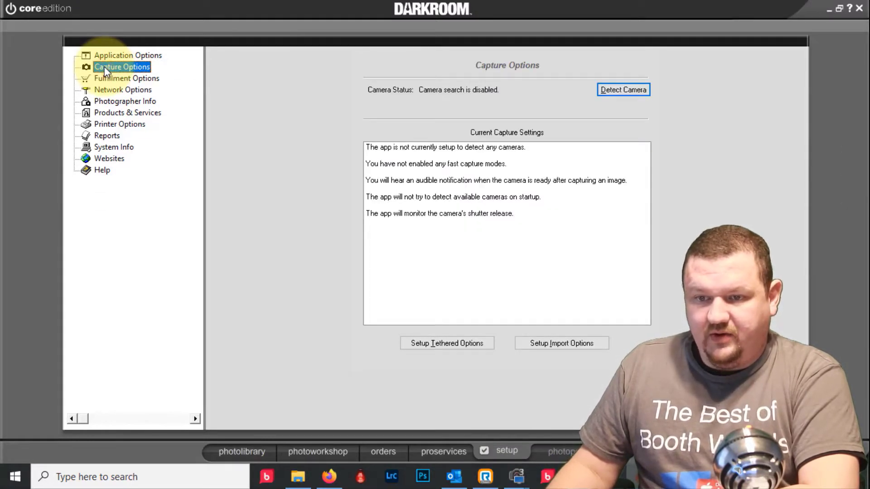
click(111, 104)
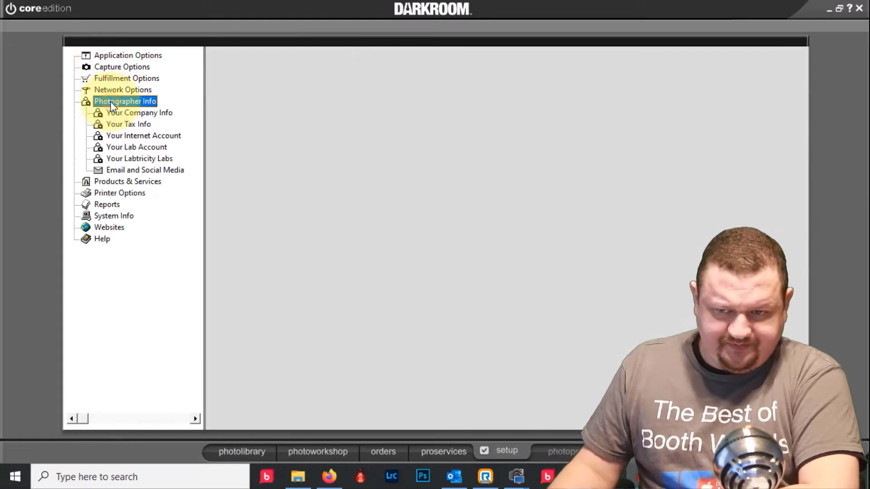
click(126, 170)
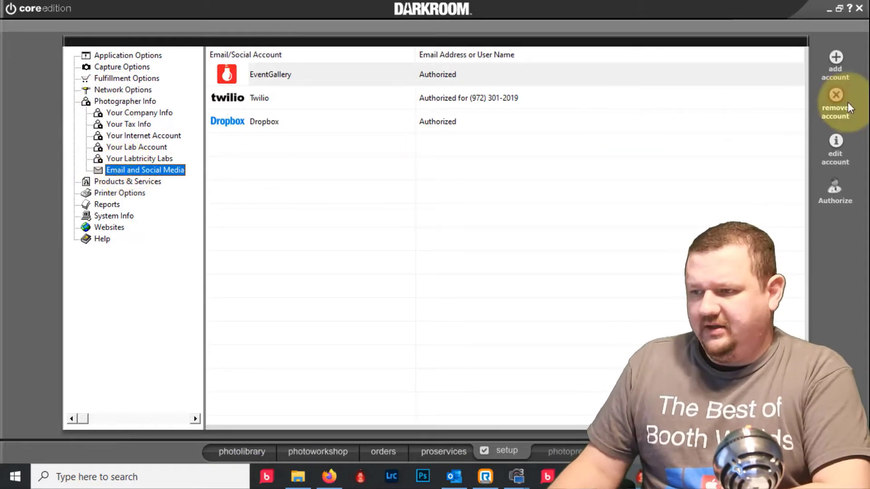
- Remove the existing EventGallery, Twilio and Dropbox accounts, confirming each deletion
click(836, 99)
click(465, 271)
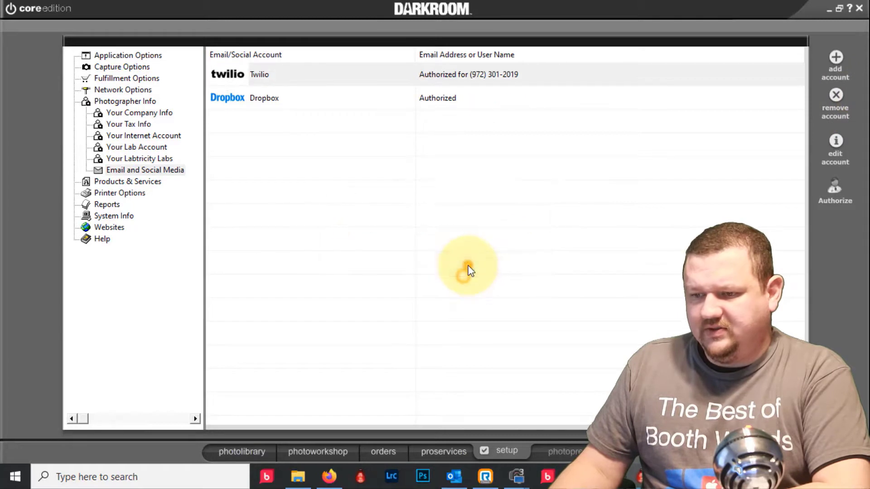
click(833, 102)
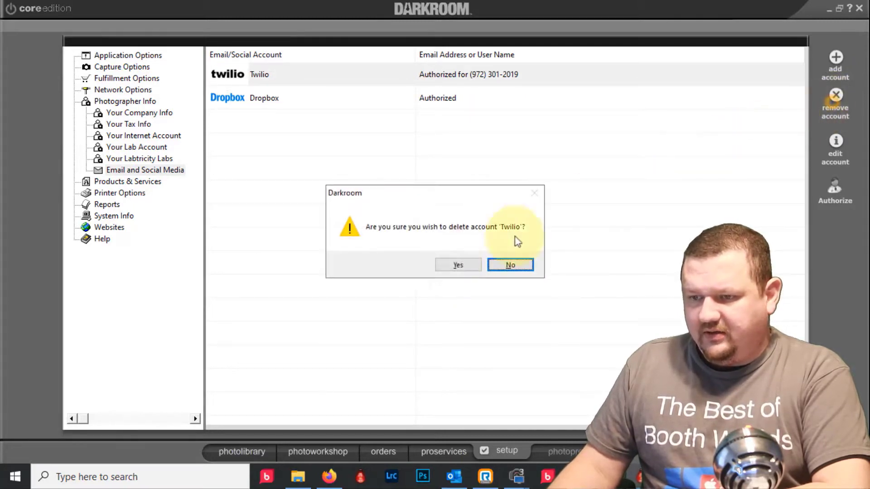
click(445, 265)
click(830, 98)
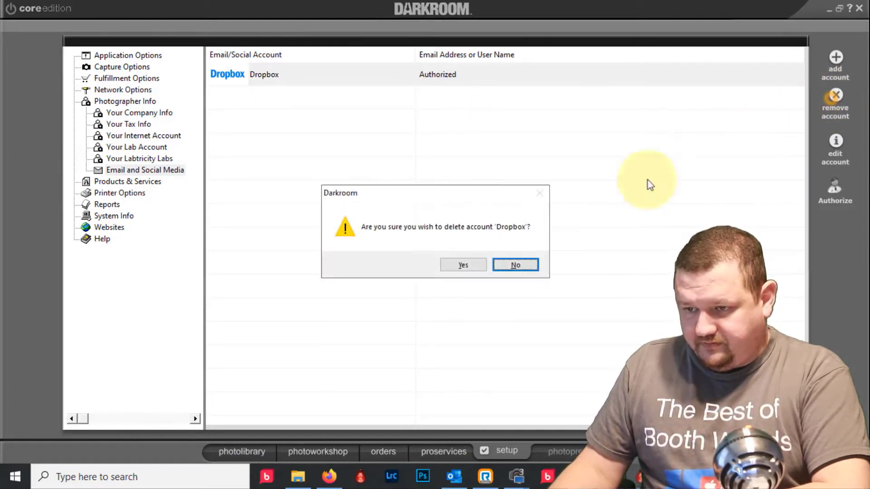
click(463, 264)
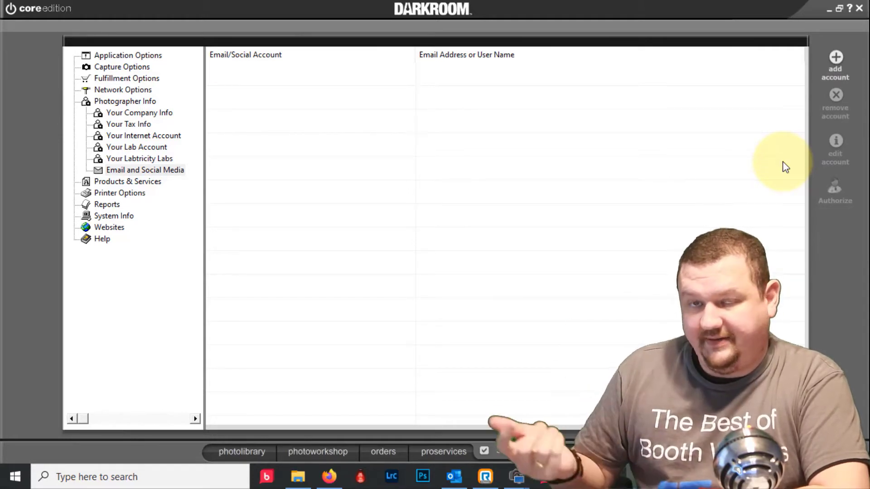
- Add an Event Gallery account and open its setup dialog
click(842, 58)
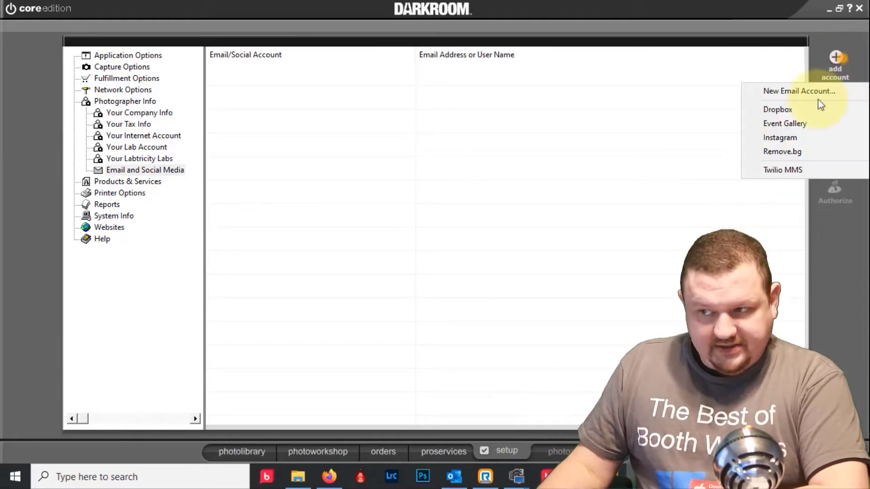
click(791, 125)
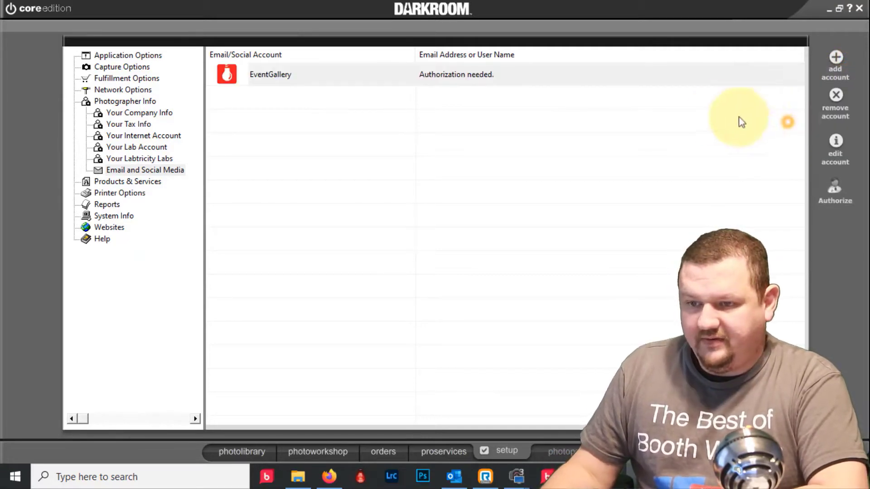
double_click(396, 78)
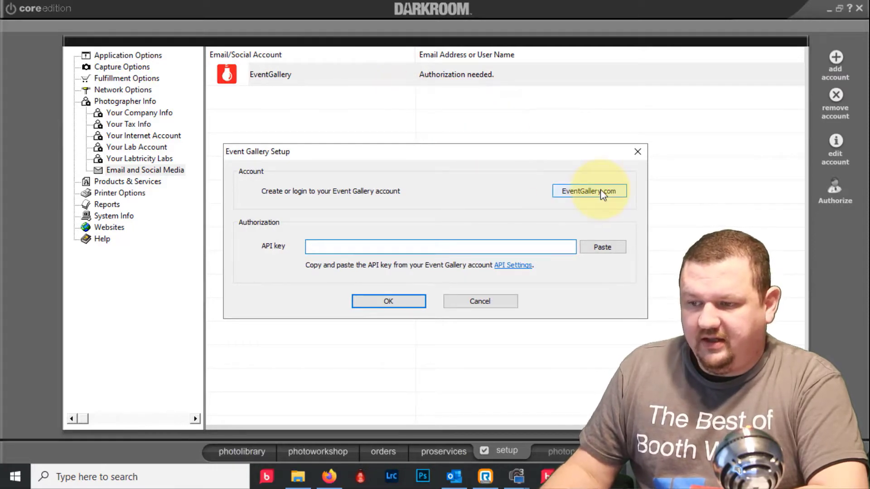
- Switch to Firefox and copy the API key from the API settings of the Event Gallery account
click(330, 478)
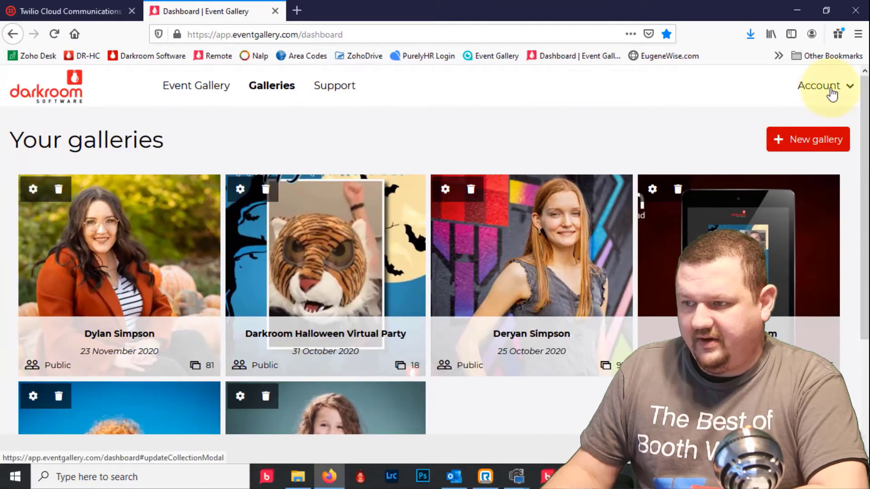
click(831, 93)
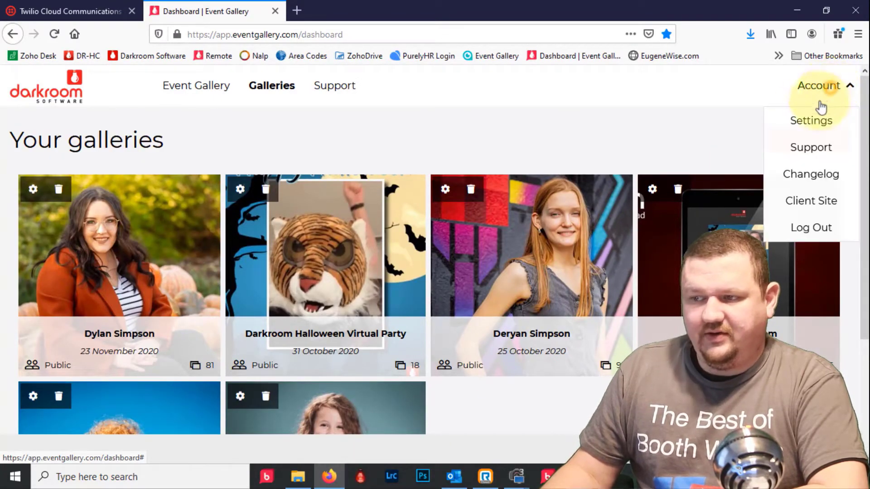
click(804, 125)
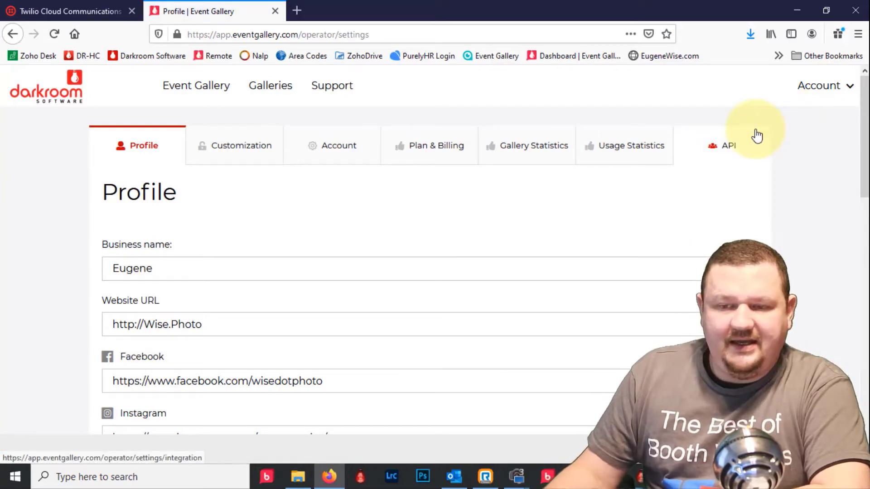
click(717, 144)
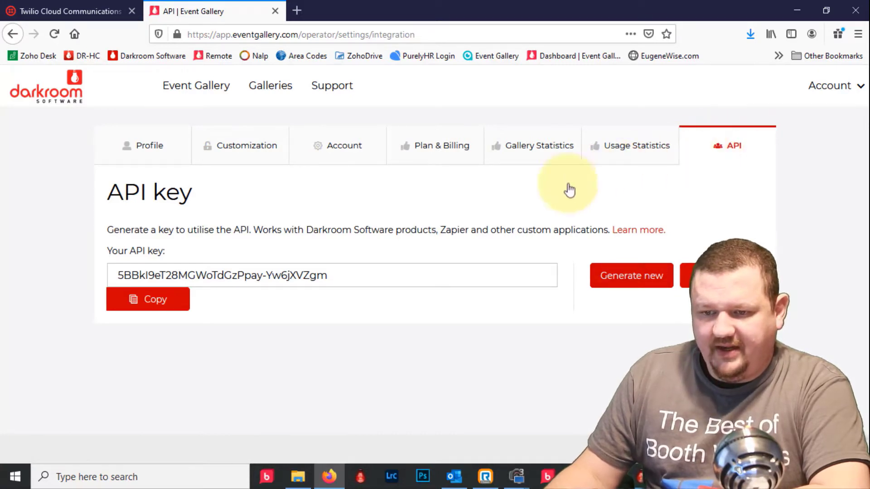
click(169, 309)
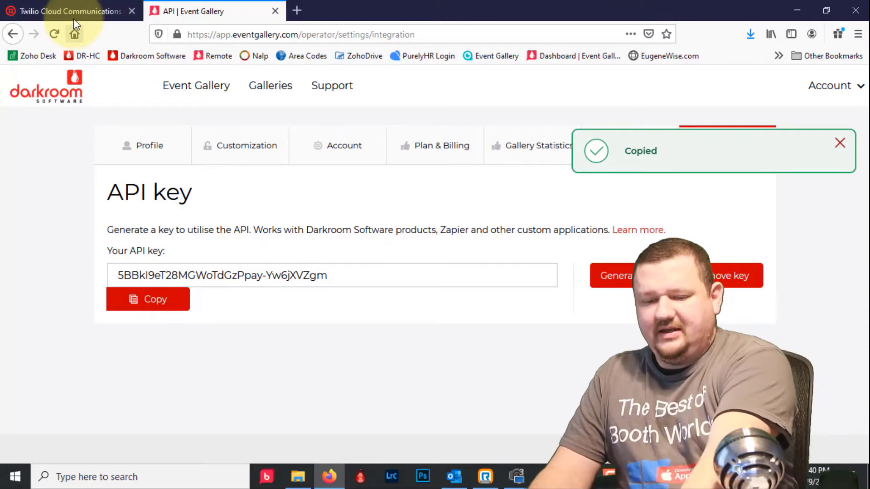
- Return to Darkroom, paste the API key into the Event Gallery setup and accept it
key(alt+Tab)
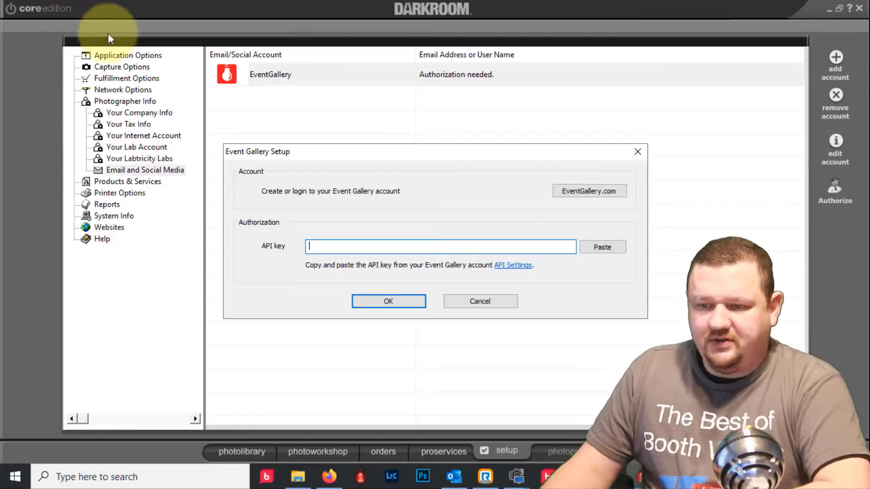
click(612, 247)
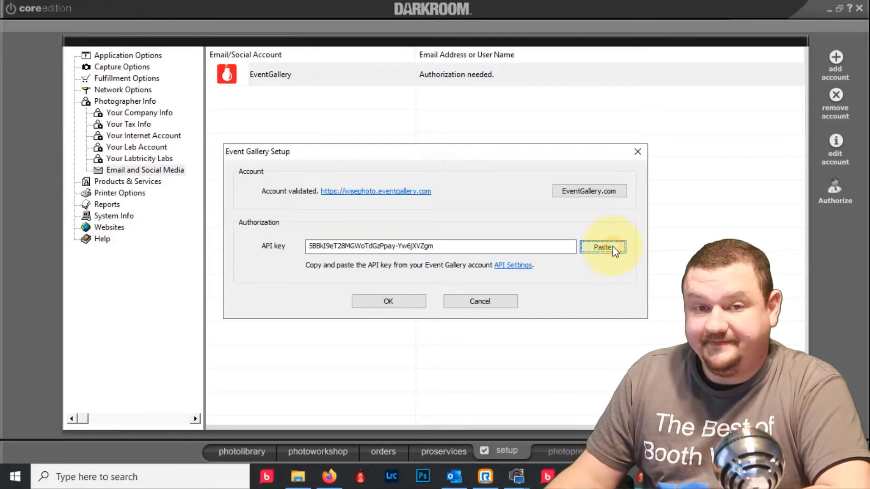
click(385, 302)
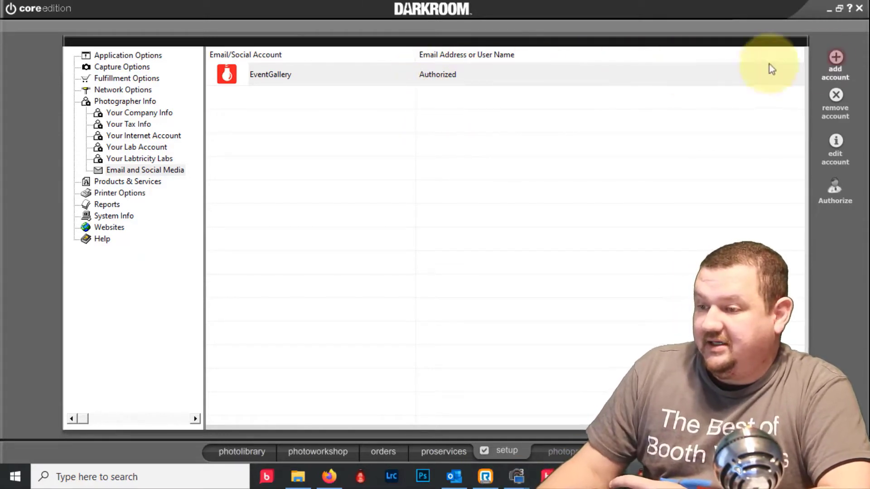
- Add a Twilio MMS account and open its settings dialog
click(842, 60)
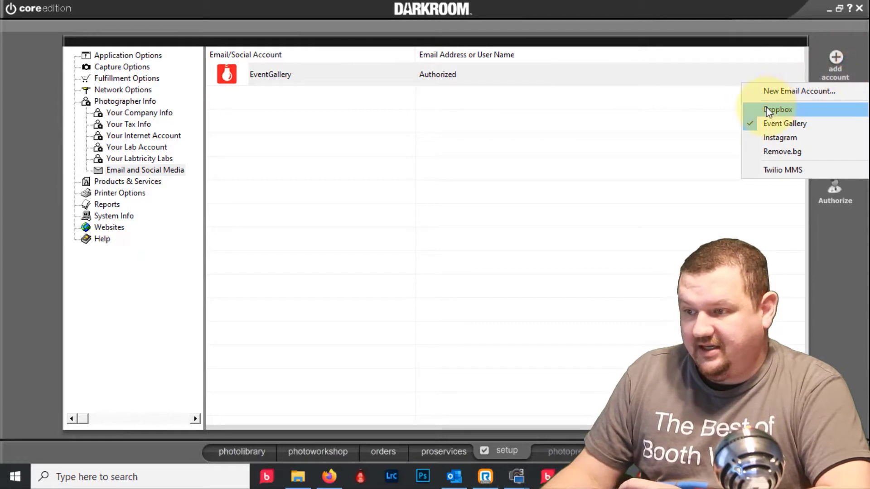
click(767, 170)
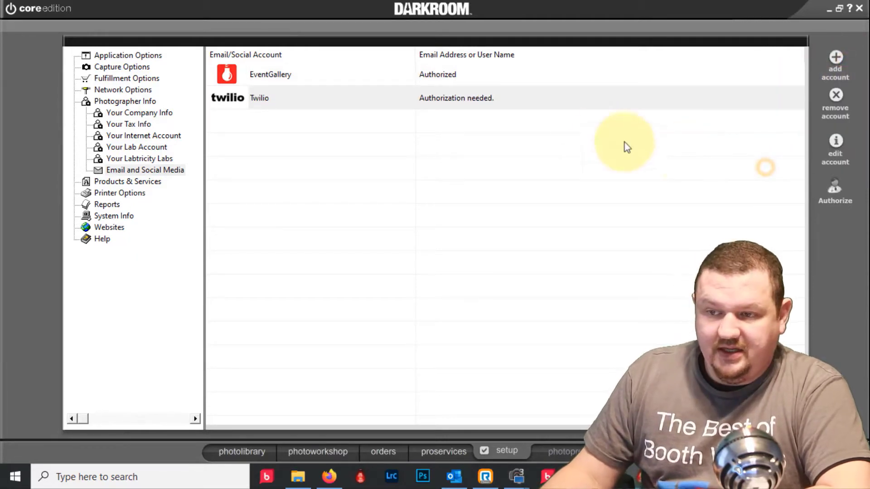
double_click(390, 100)
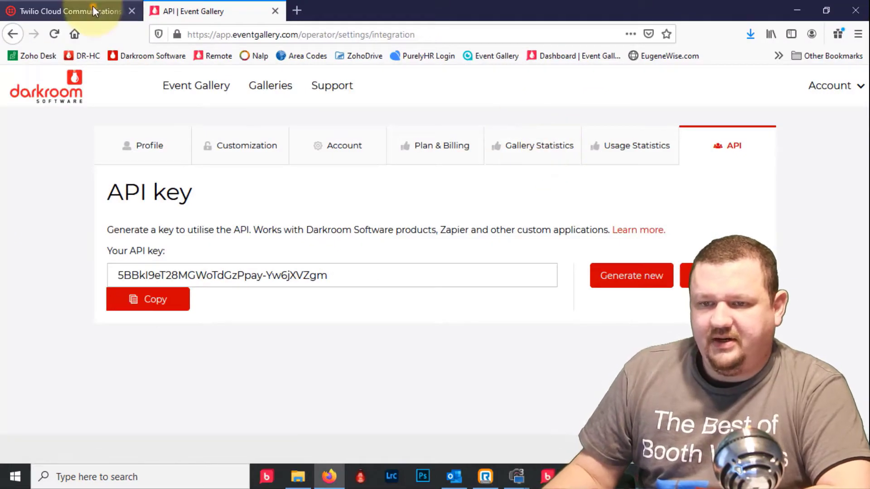
- Copy the Account SID from the Twilio console in Firefox and paste it into the AccountSID field of Darkroom's Twilio settings
click(93, 11)
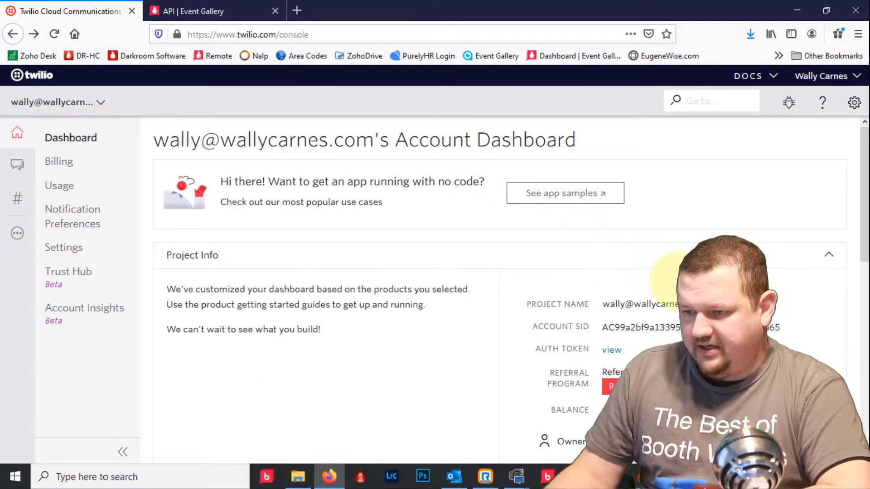
drag(775, 327, 604, 328)
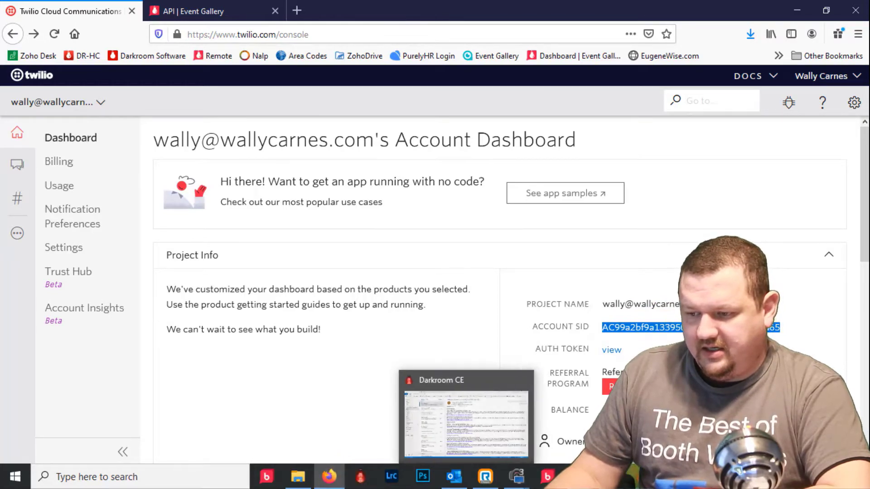
click(455, 419)
right_click(368, 233)
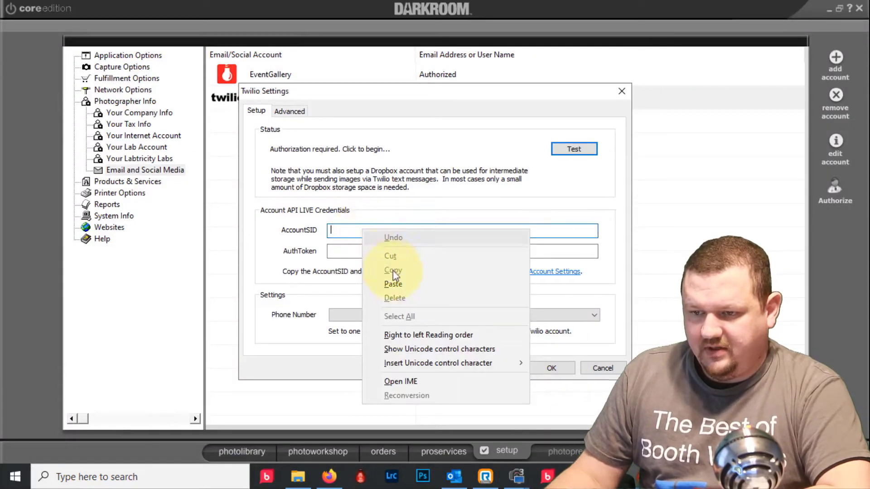
click(406, 287)
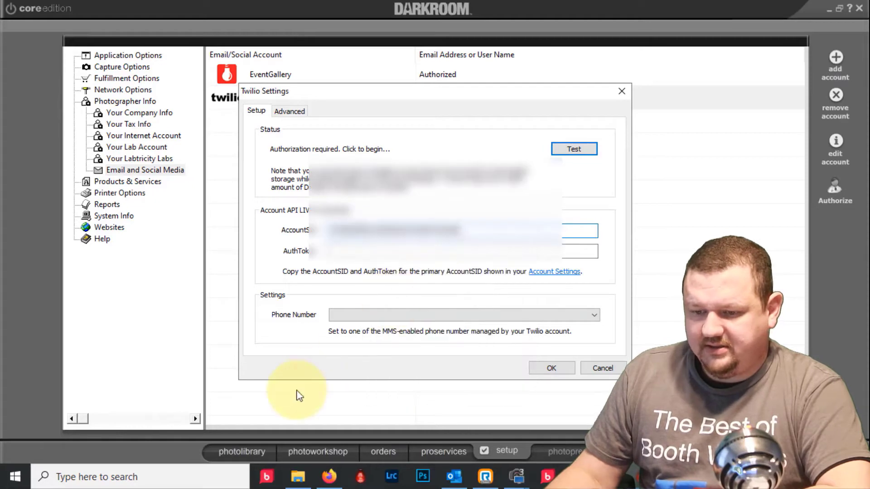
- Reveal and copy the auth token in the Twilio console, paste it as Darkroom's AuthToken, and select the account's MMS phone number
key(alt+Tab)
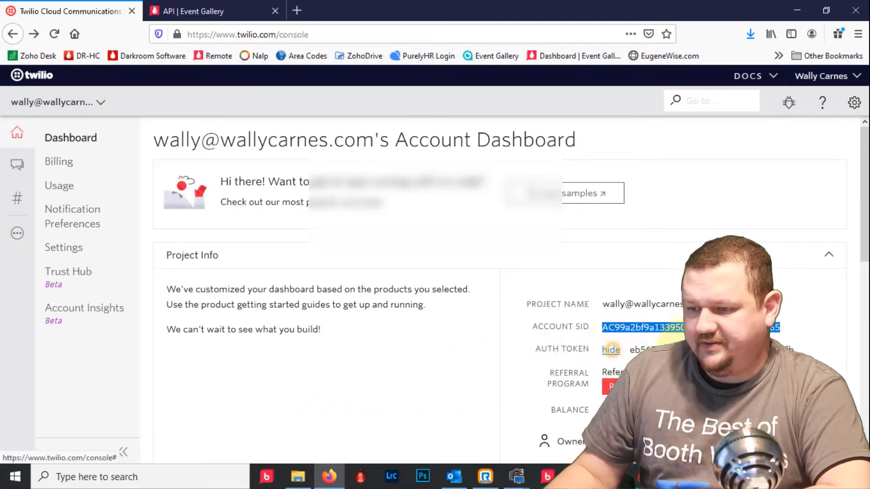
click(611, 350)
double_click(798, 348)
drag(800, 347, 631, 349)
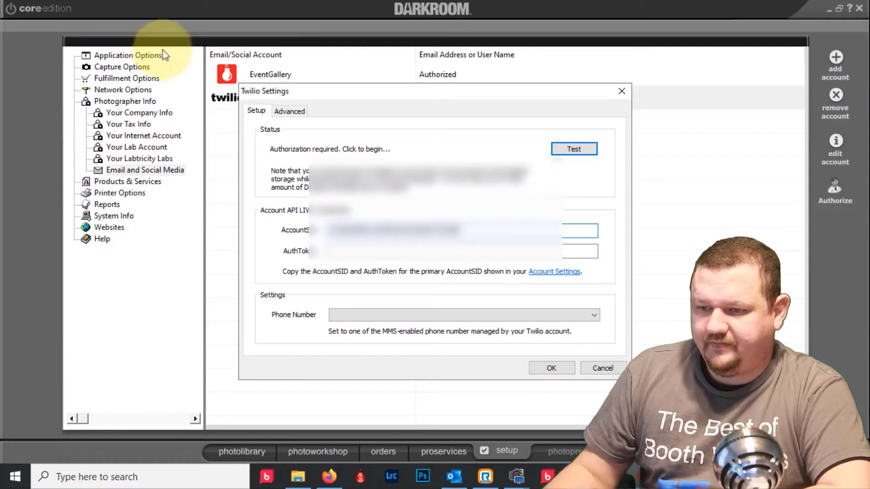
right_click(374, 252)
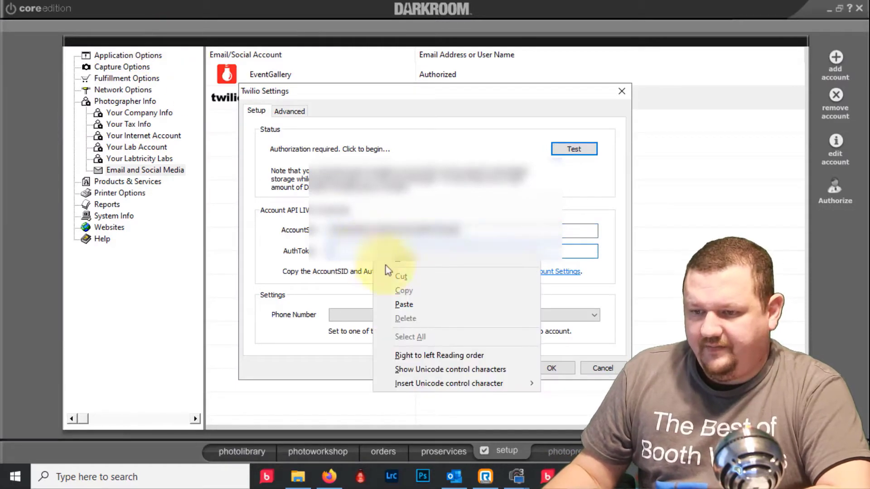
click(410, 305)
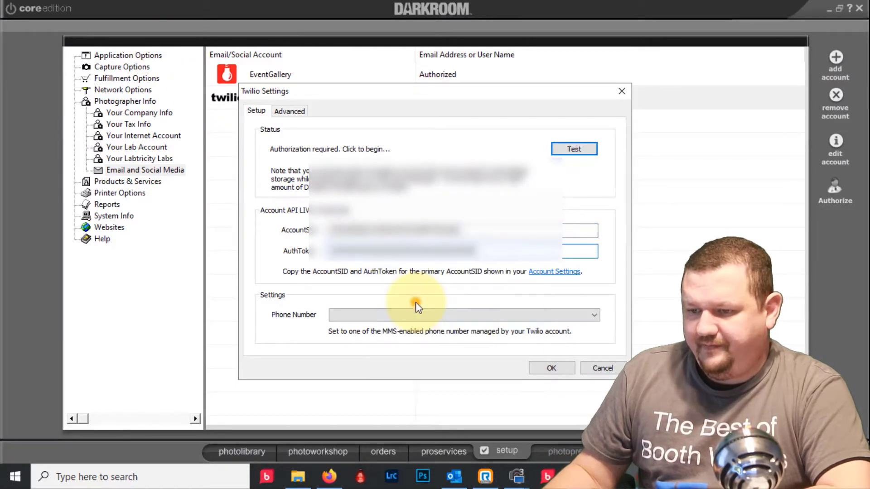
click(592, 314)
click(361, 325)
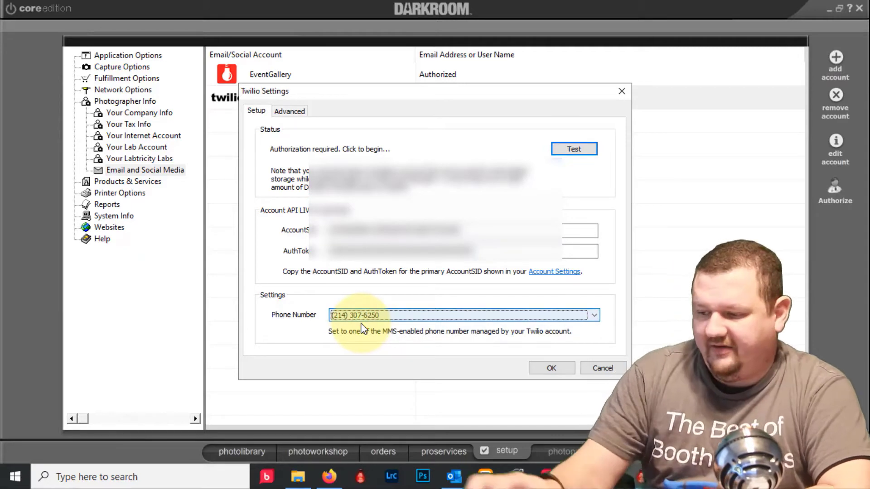
- Select the second MMS phone number in the Twilio settings, test the account and accept the confirmation
click(594, 315)
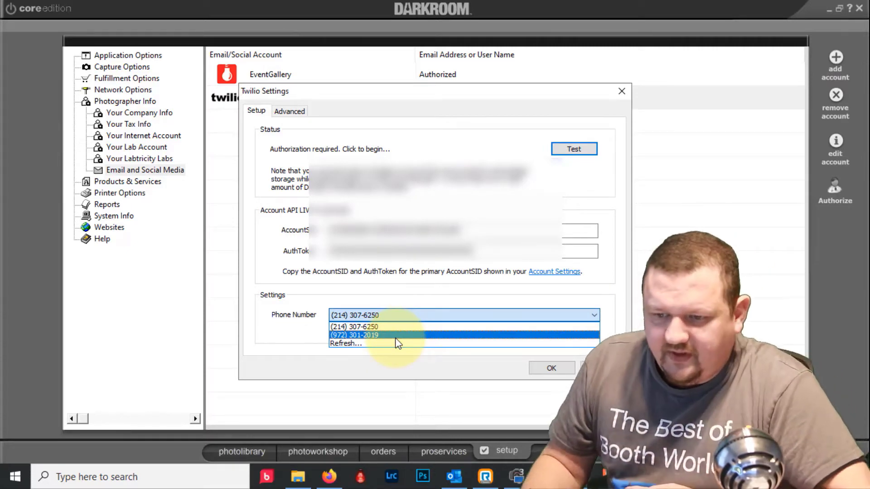
click(369, 336)
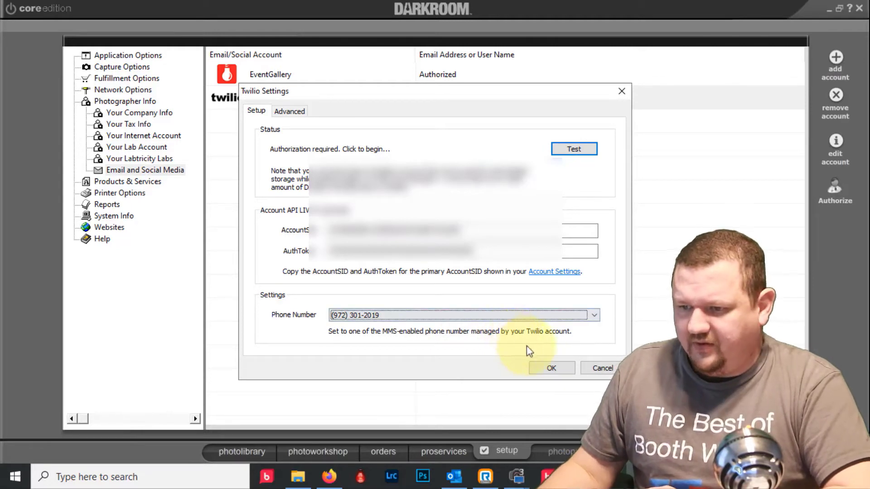
click(553, 367)
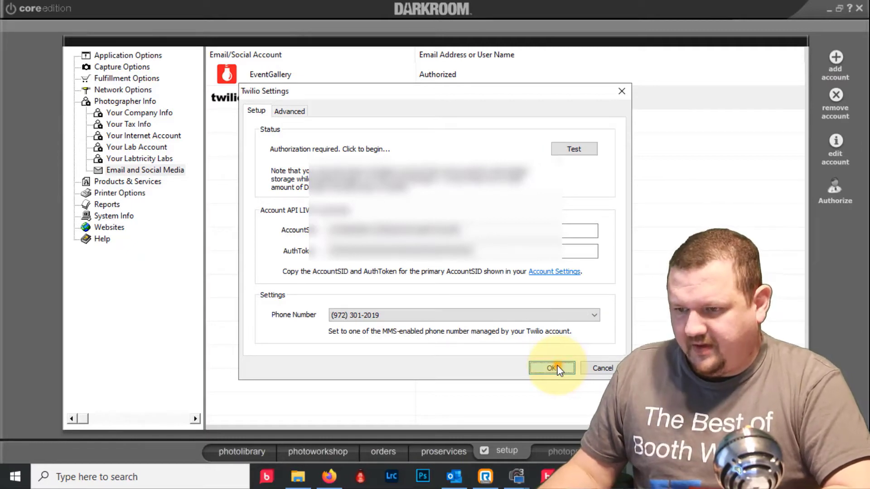
click(569, 151)
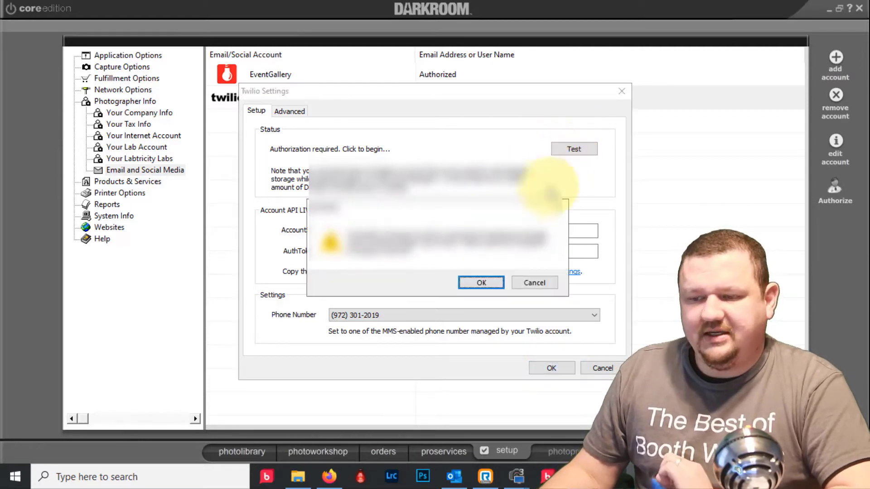
click(492, 281)
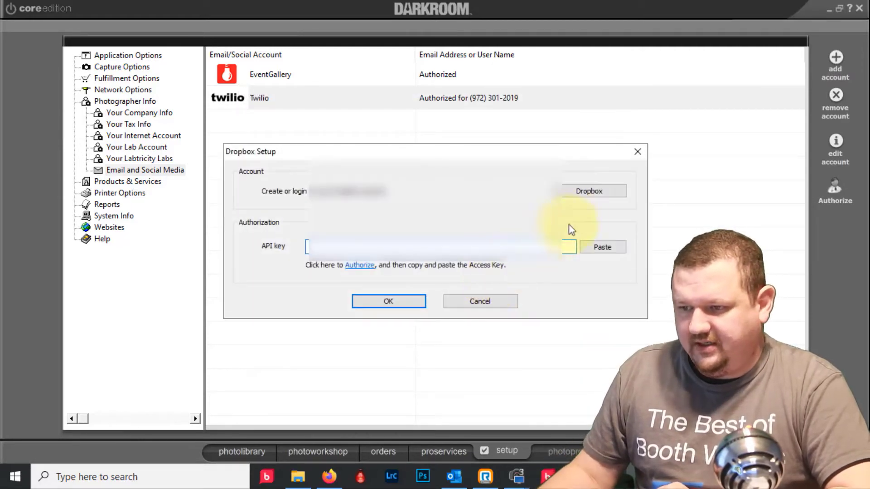
- Copy the Dropbox access key from the authorization page in Firefox, paste it as the API key in Darkroom's Dropbox setup and accept it
click(614, 191)
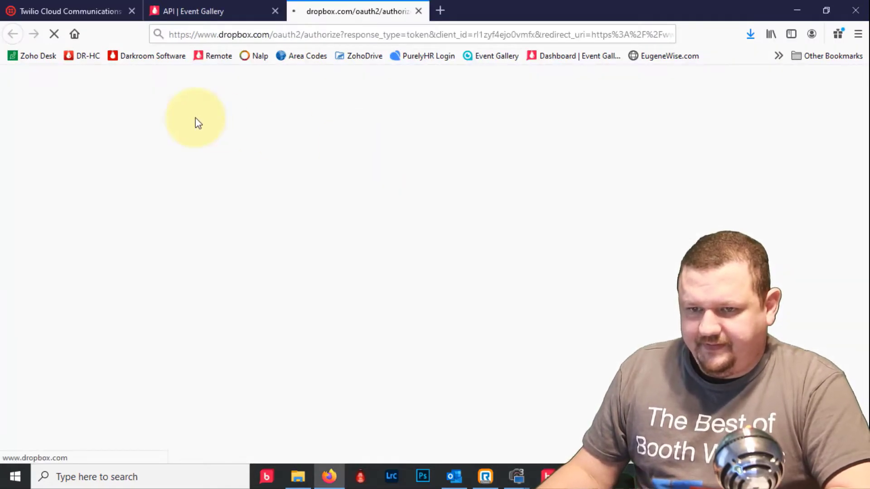
click(548, 177)
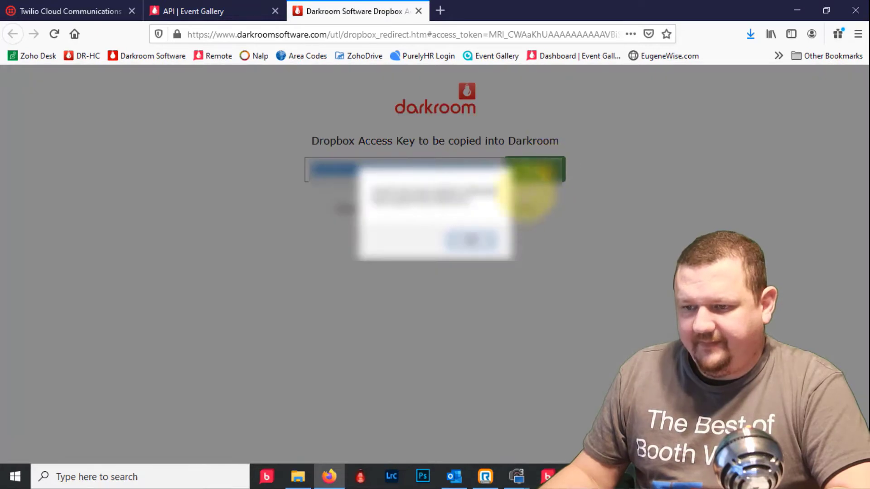
click(472, 238)
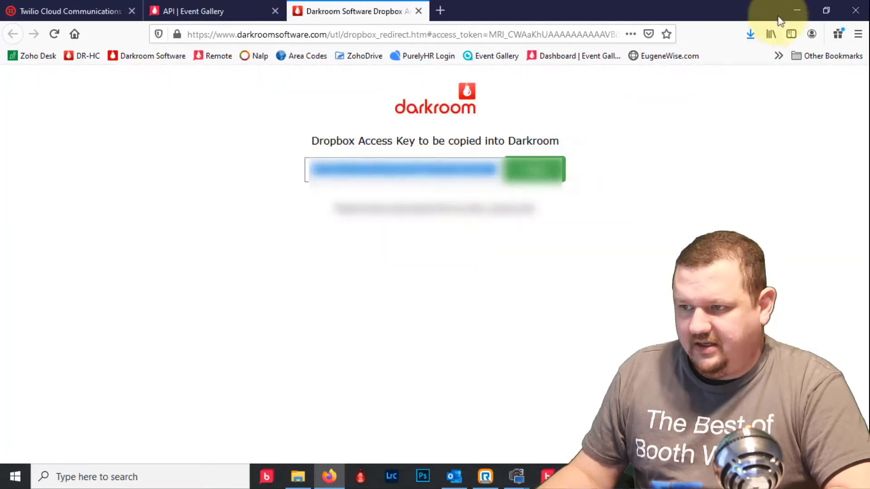
click(791, 8)
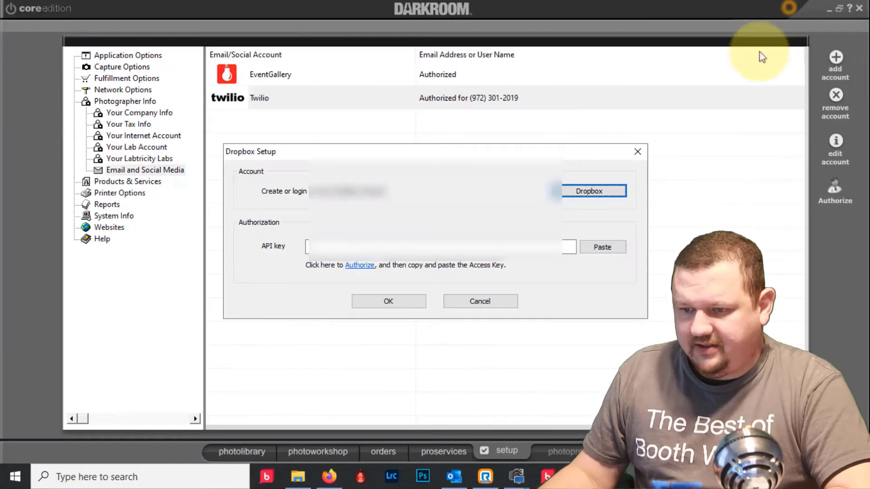
click(621, 249)
click(381, 297)
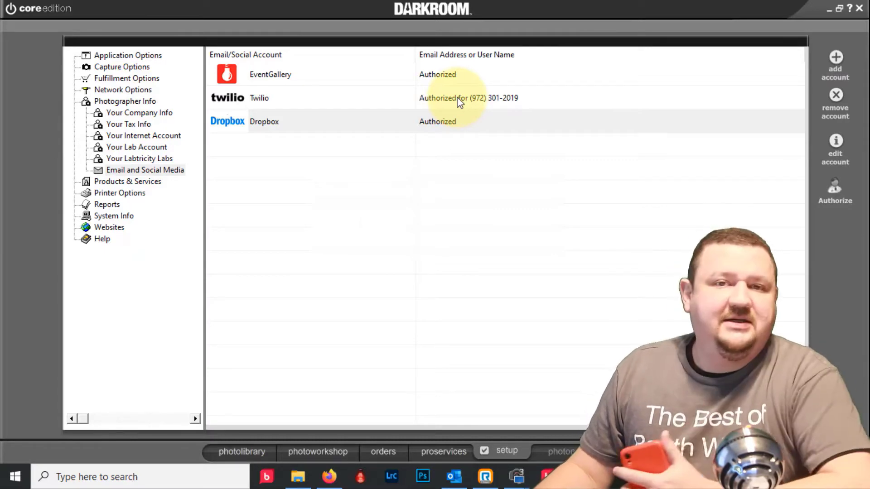
- Open the Twilio account's settings, send a test message to a phone number and accept the settings
click(457, 99)
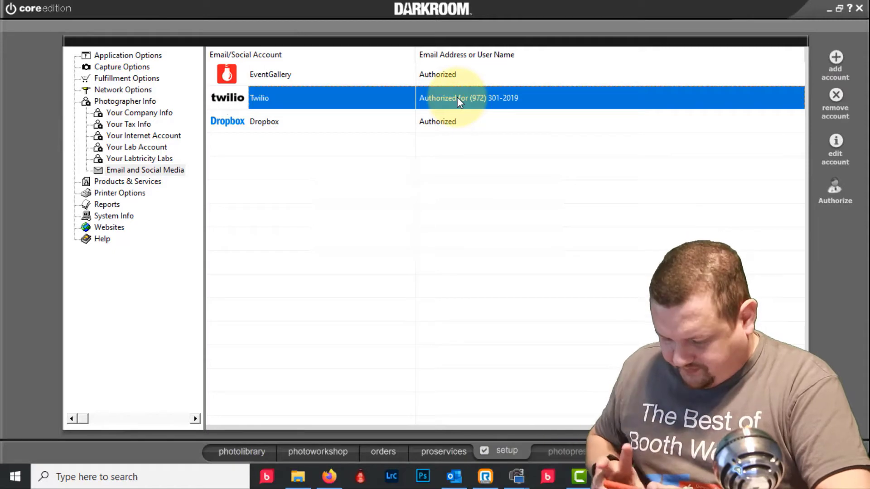
double_click(456, 97)
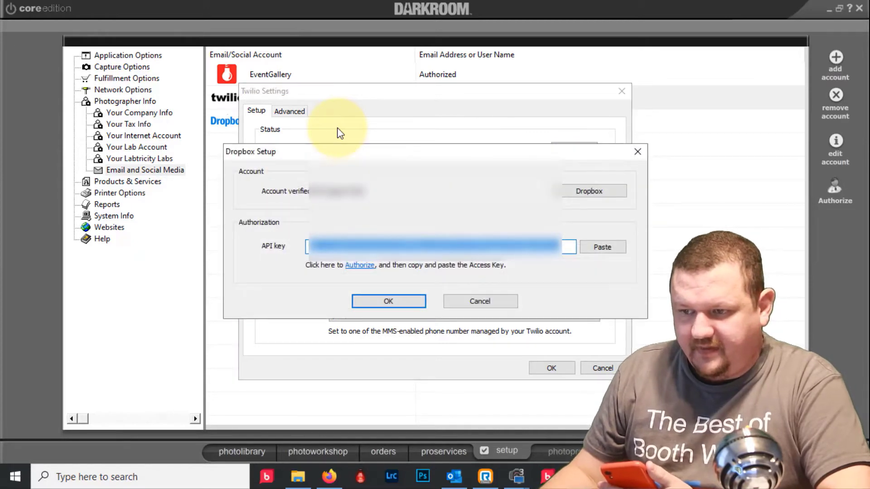
click(412, 301)
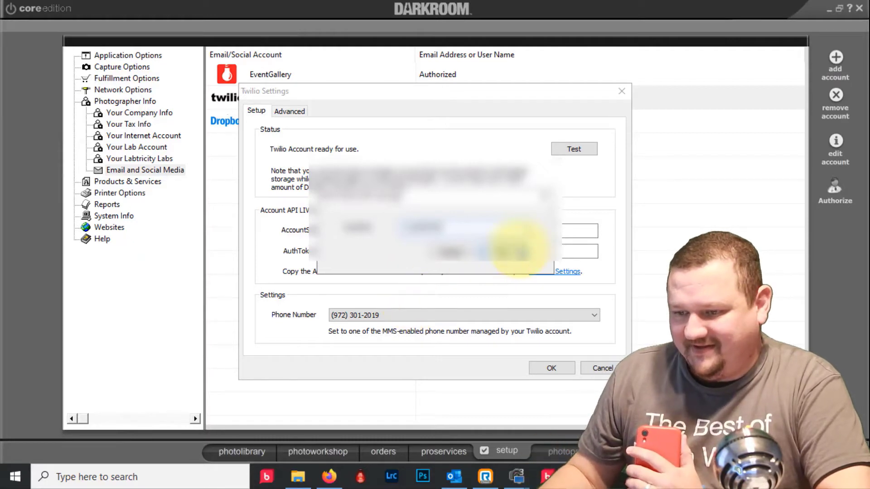
click(512, 251)
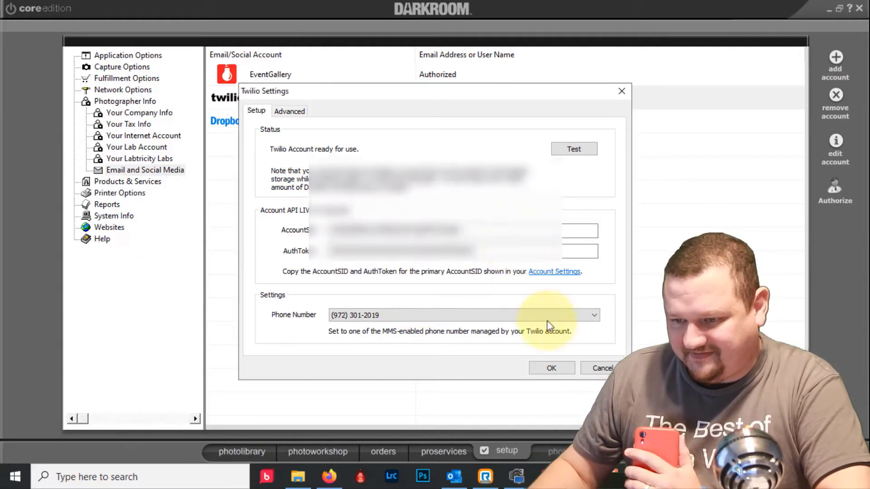
click(567, 369)
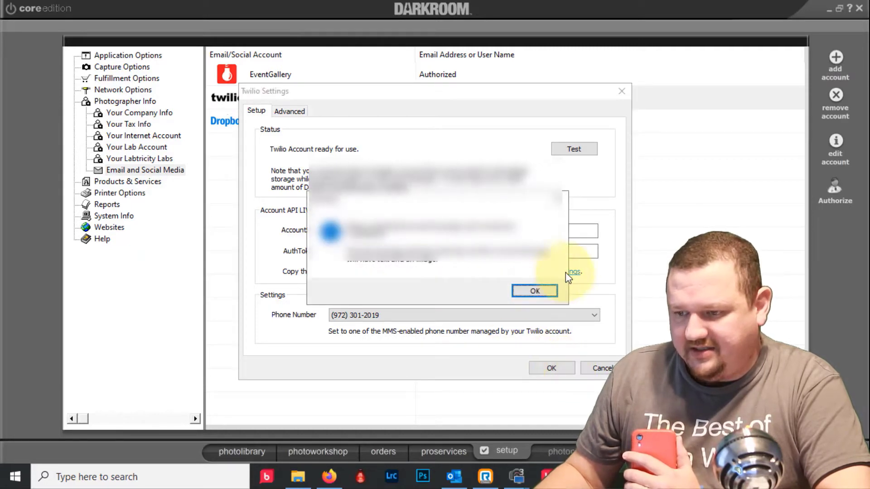
click(544, 291)
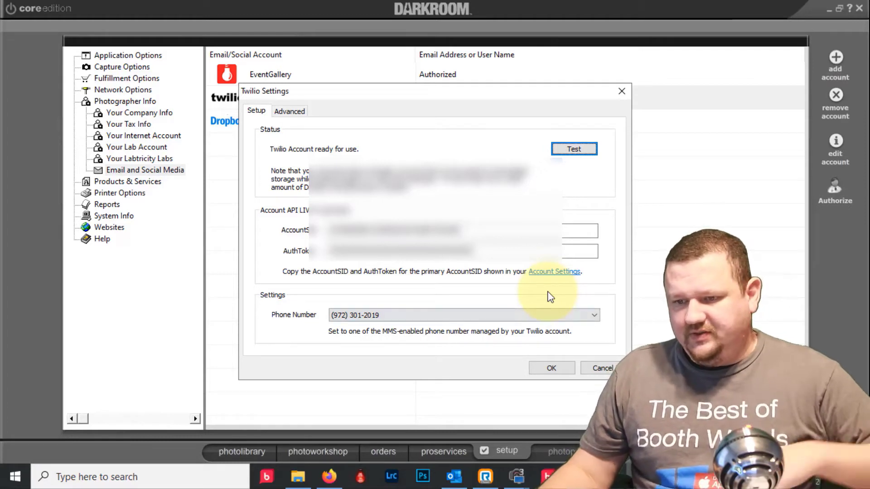
click(551, 367)
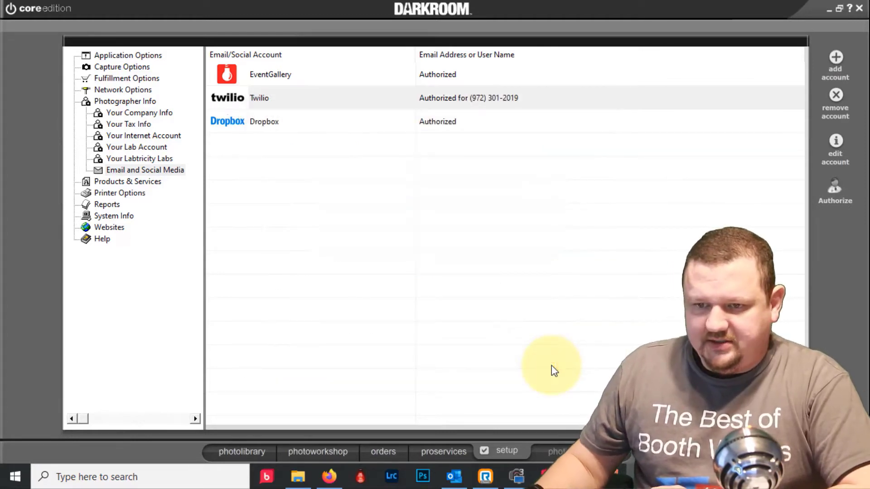
- Create a new vertical 4x5 border in the My Templates group of Products & Services with the description VB 4x5 Demo1
click(121, 182)
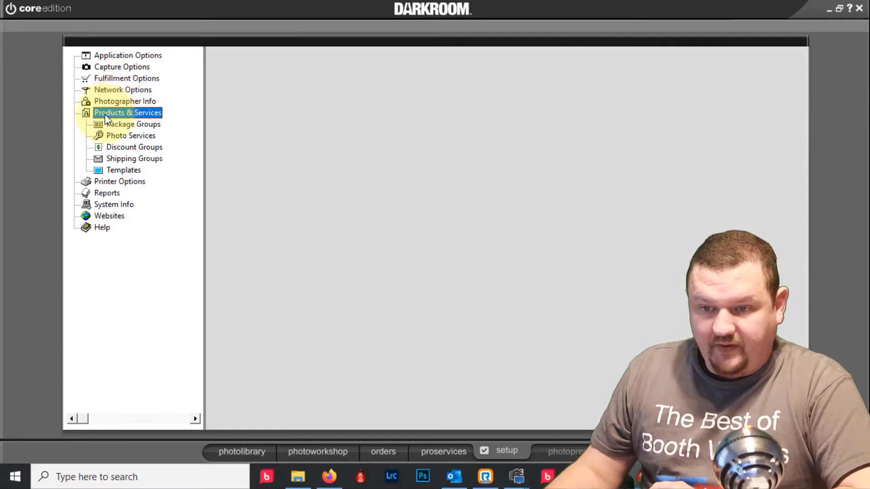
click(113, 172)
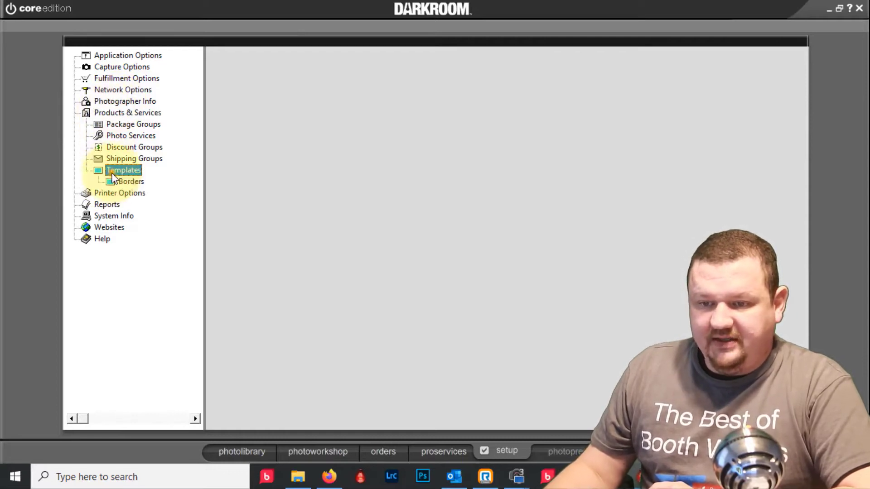
click(123, 184)
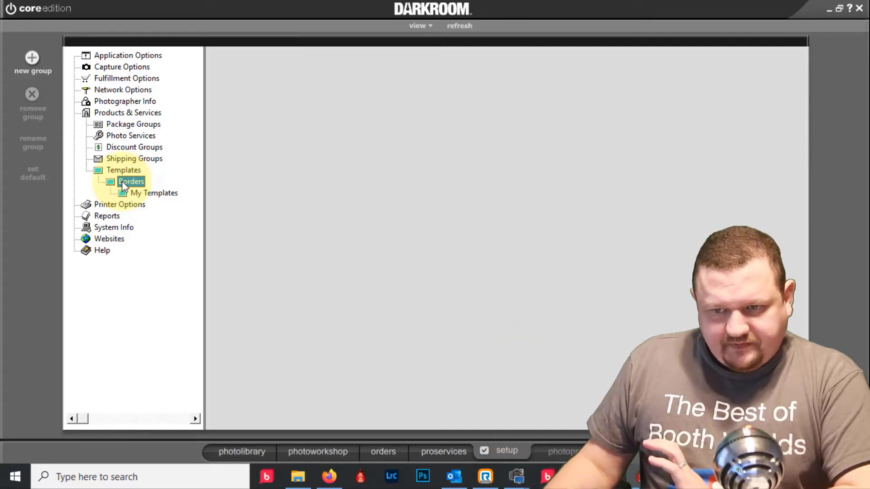
click(153, 193)
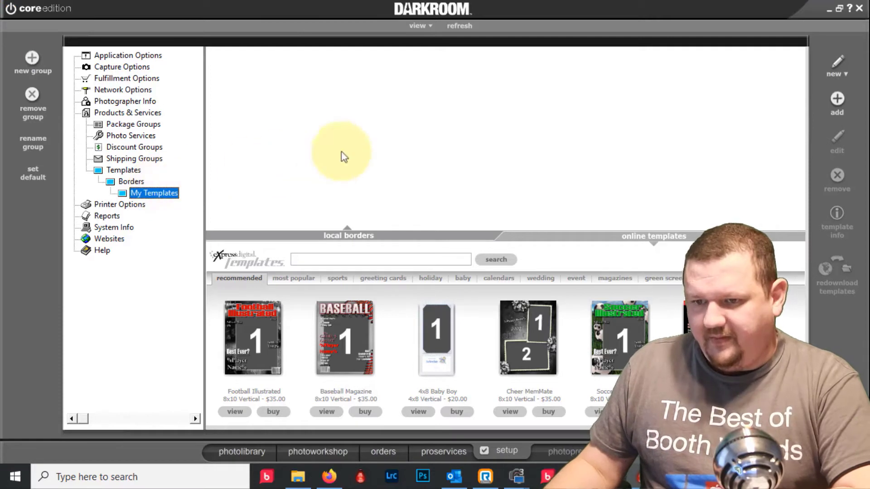
click(838, 61)
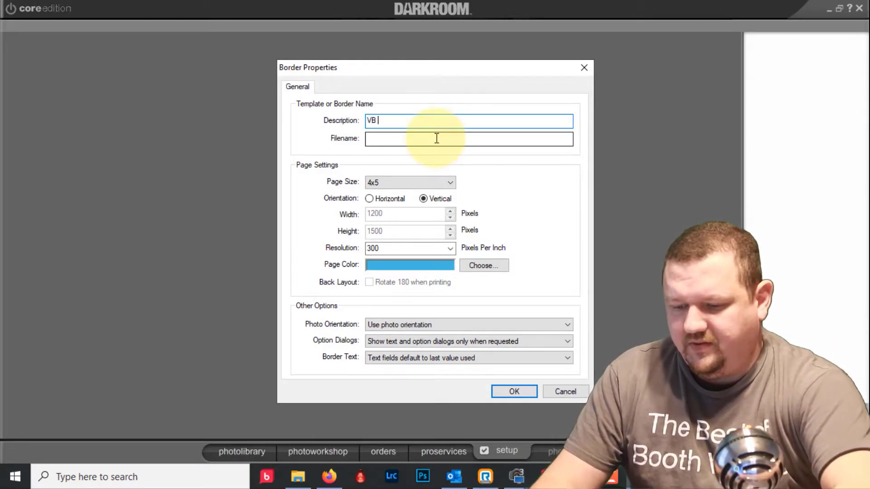
text(5)
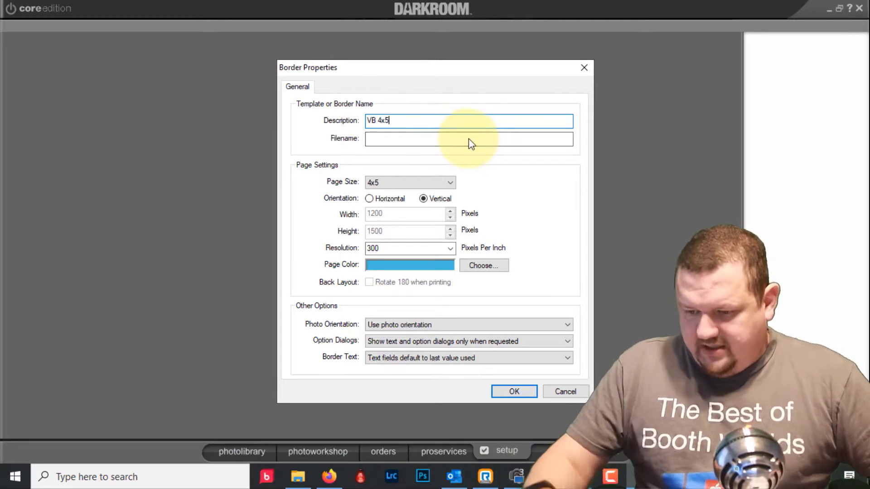
text( Demo)
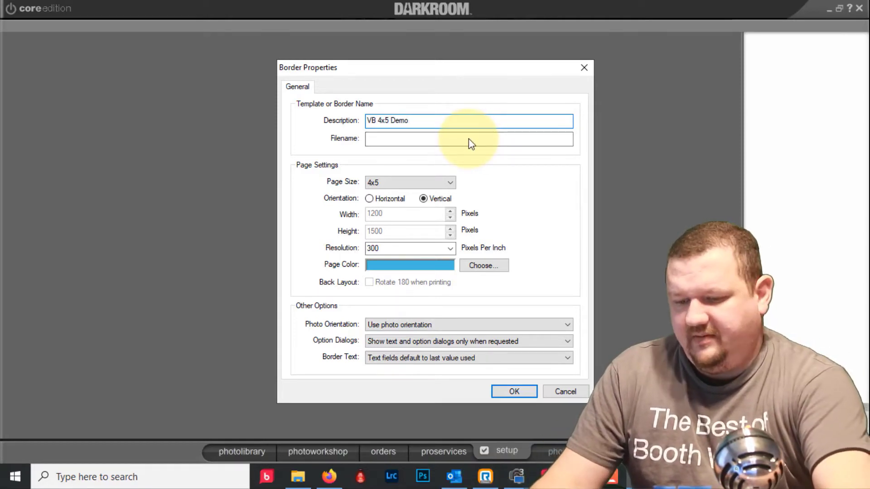
text(1)
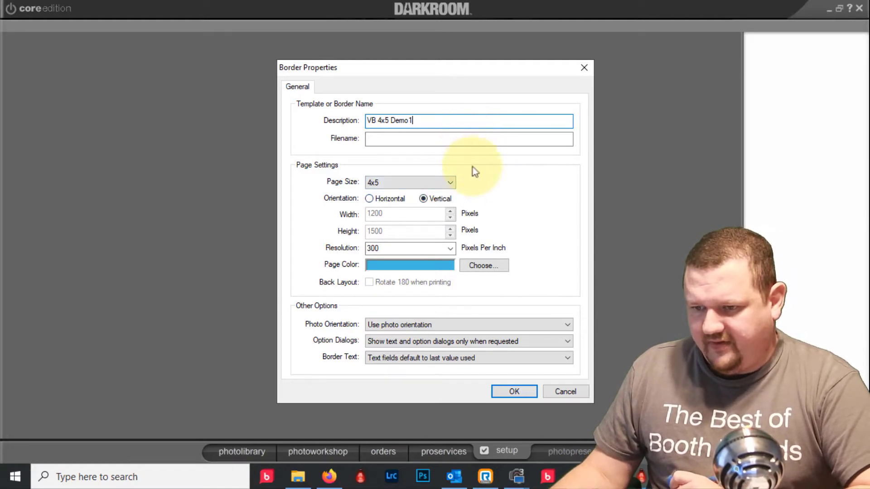
click(503, 392)
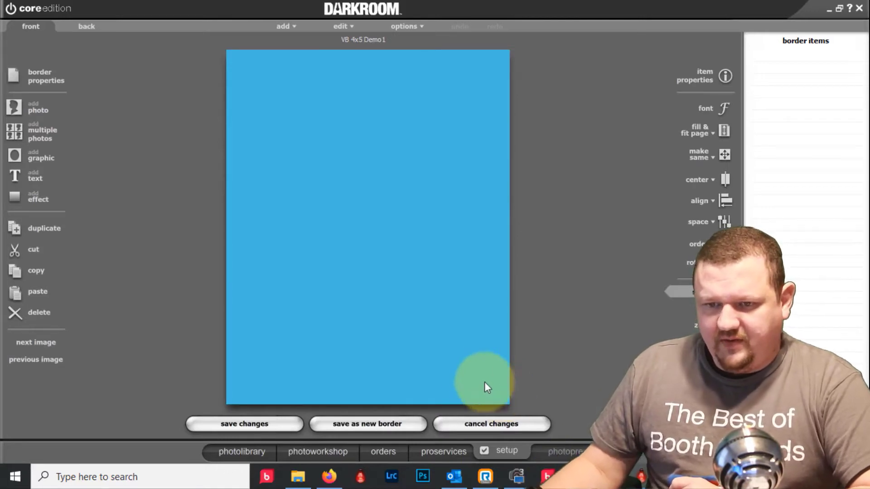
- Add a photo object to the border and set its height to 1200 pixels
click(20, 108)
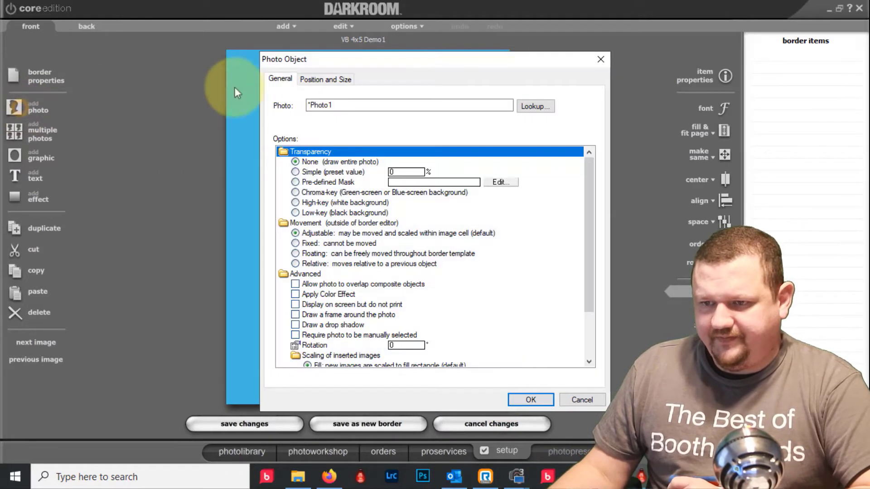
click(326, 80)
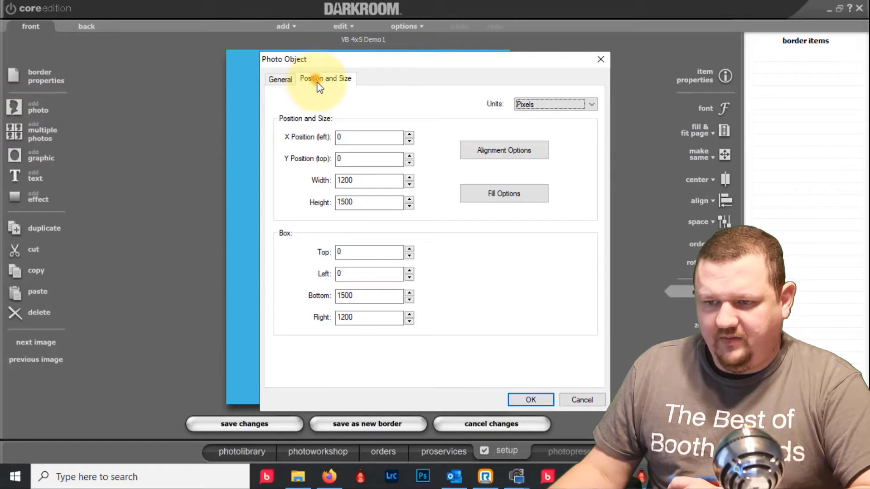
click(376, 200)
drag(375, 200, 258, 187)
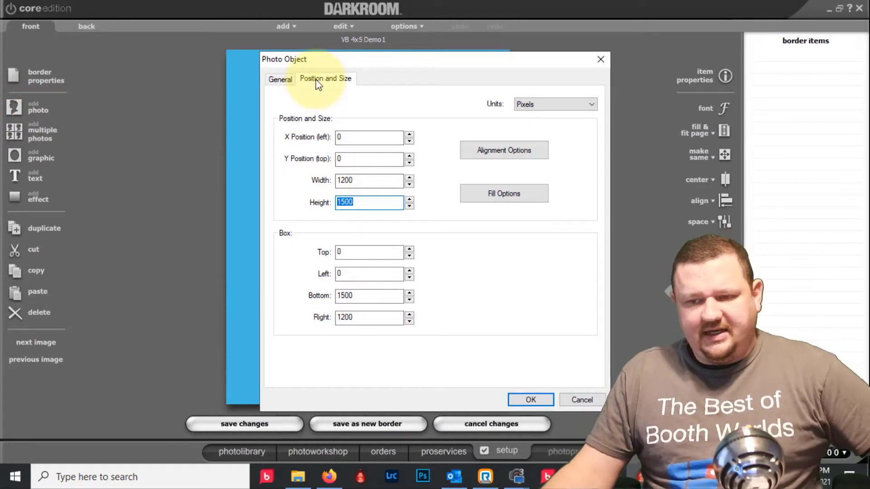
text(1200)
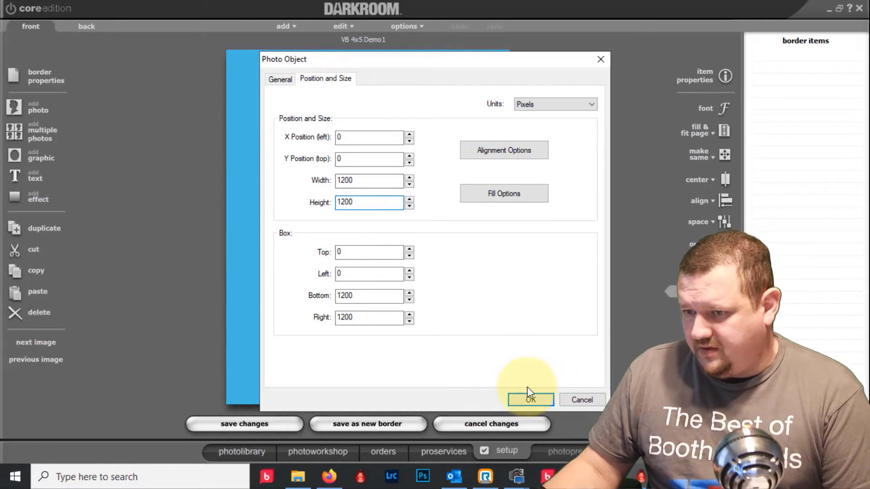
- Set the scaling of inserted images for the photo object to Fit inside the rectangle
click(284, 79)
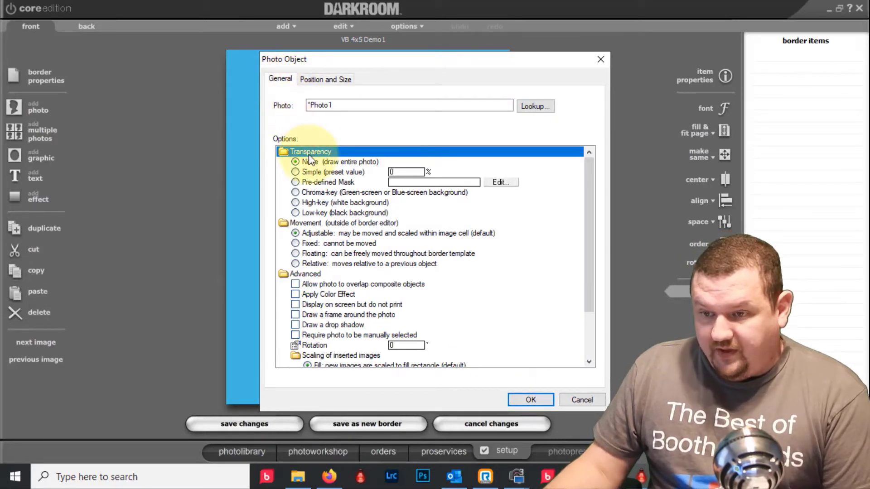
scroll(308, 154, down, 2)
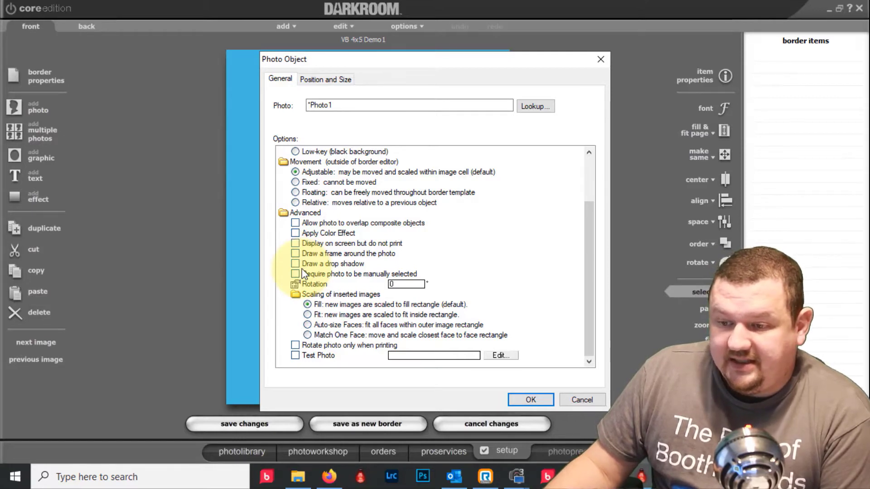
click(308, 315)
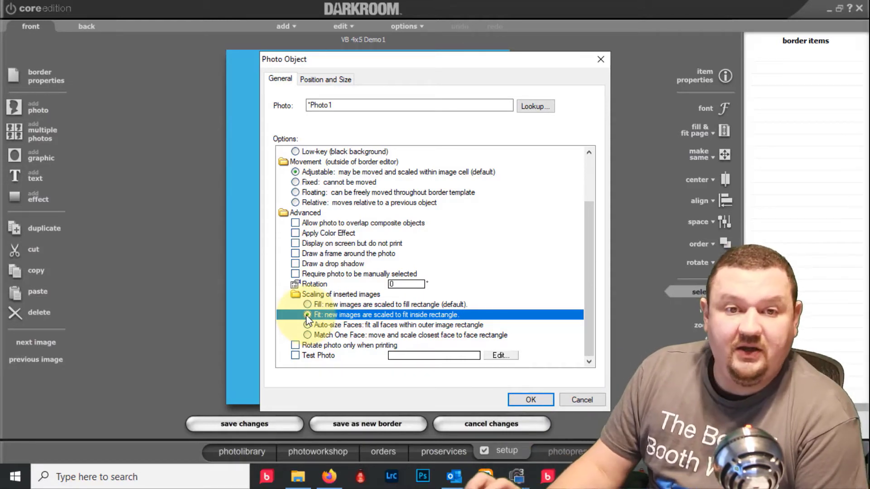
scroll(336, 268, up, 1)
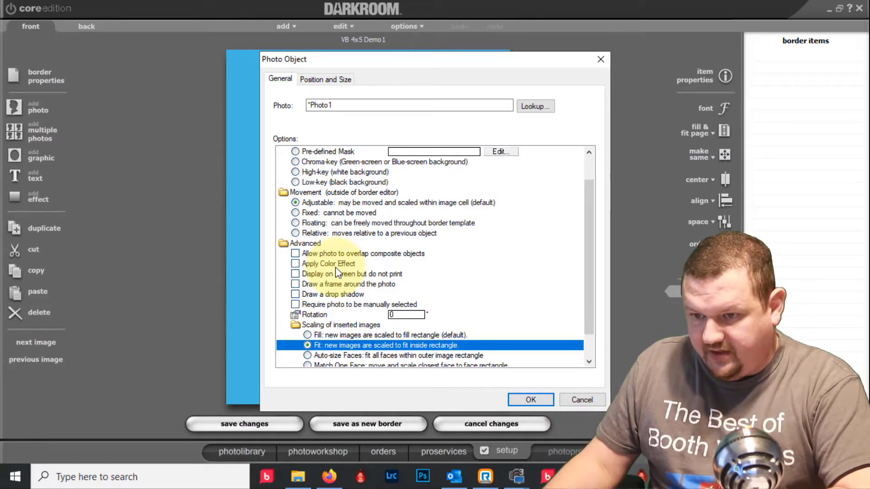
scroll(335, 267, up, 1)
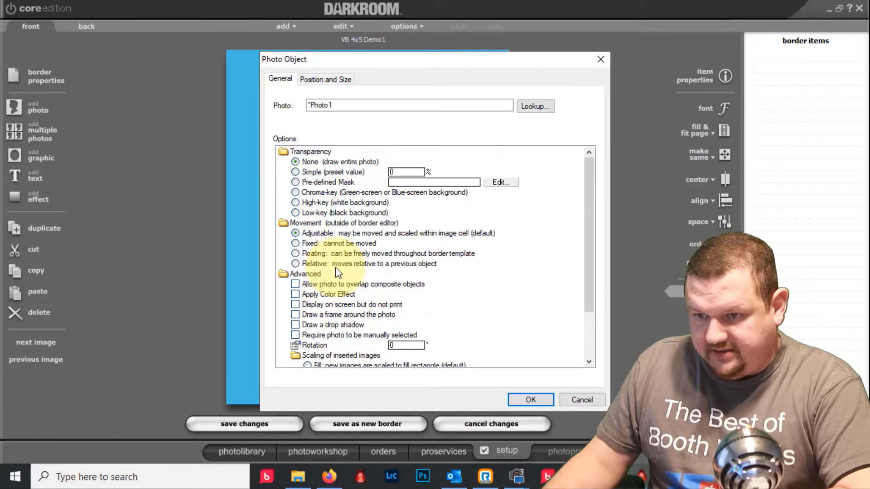
- Set the photo object's transparency to a pre-defined mask and choose the Rounded Rectangle mask
click(314, 182)
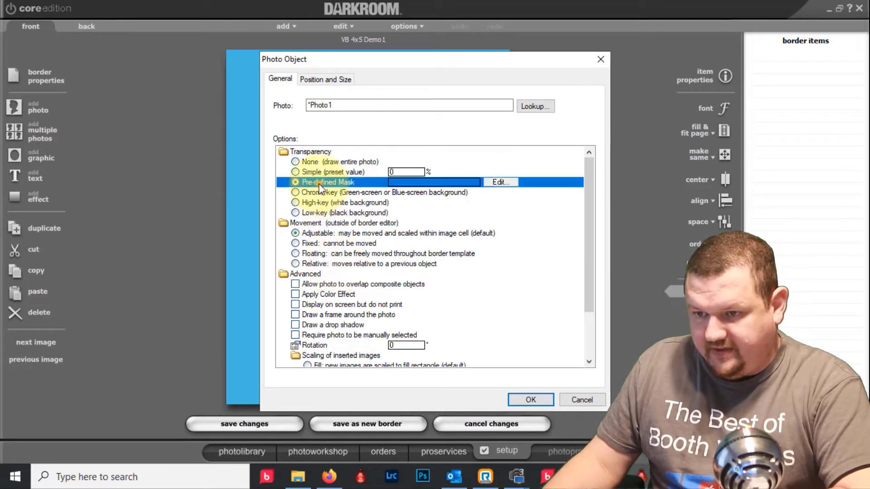
click(504, 182)
click(538, 171)
click(395, 398)
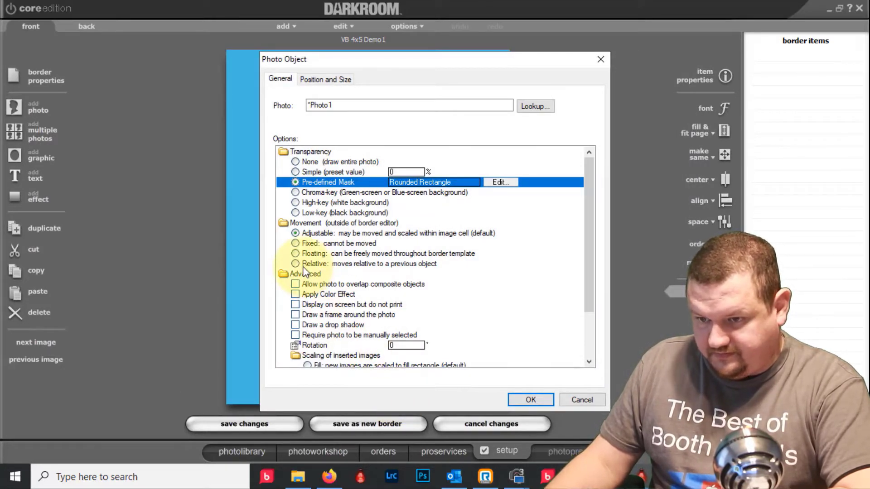
- Draw a frame around the photo with a frame size of 10 pixels
click(296, 315)
click(405, 335)
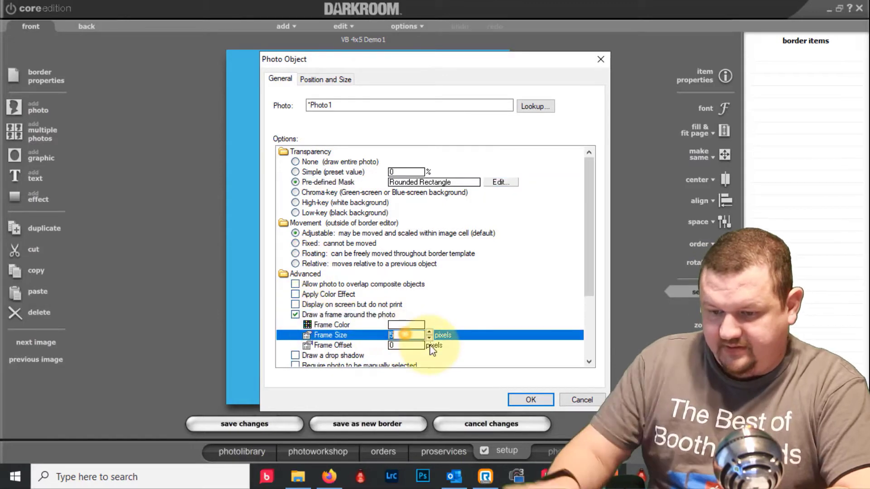
text(10)
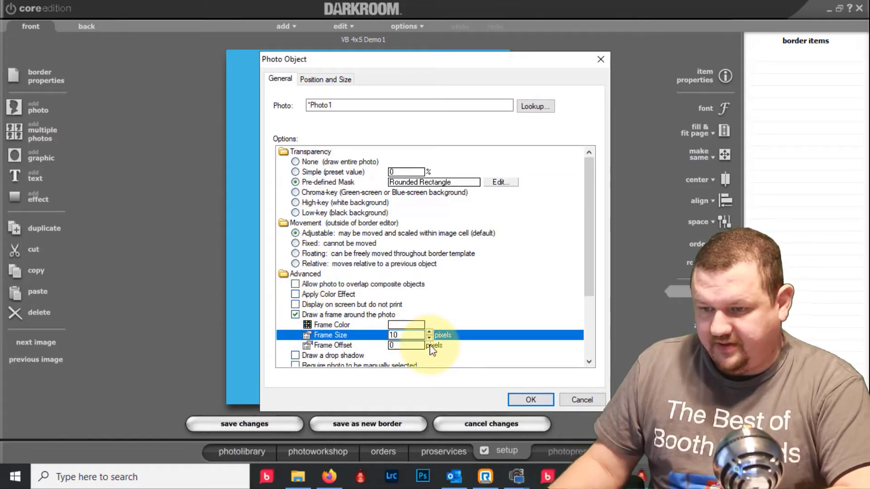
- Enable a drop shadow for the photo with a Shadow Offset X of 30 pixels and accept the photo settings
click(295, 356)
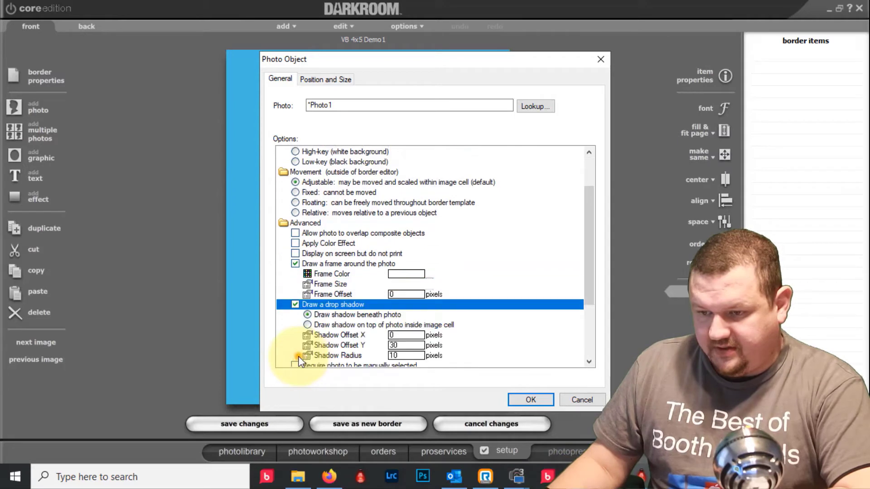
click(407, 335)
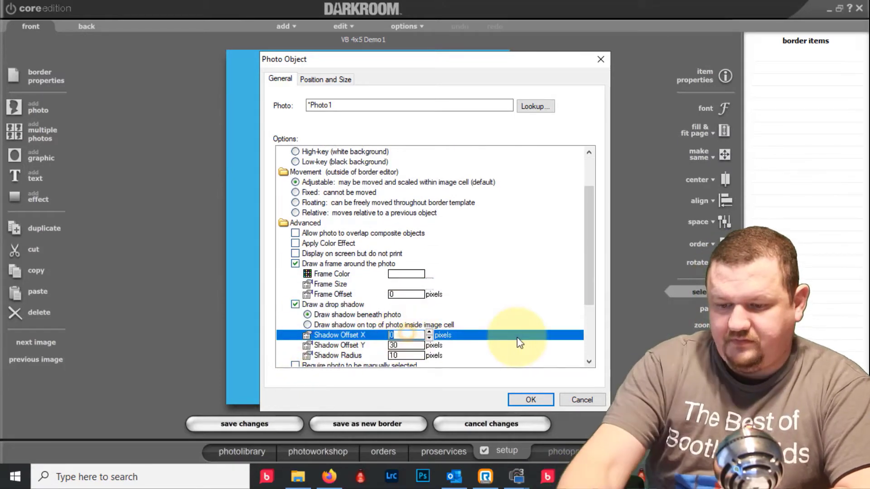
text(30)
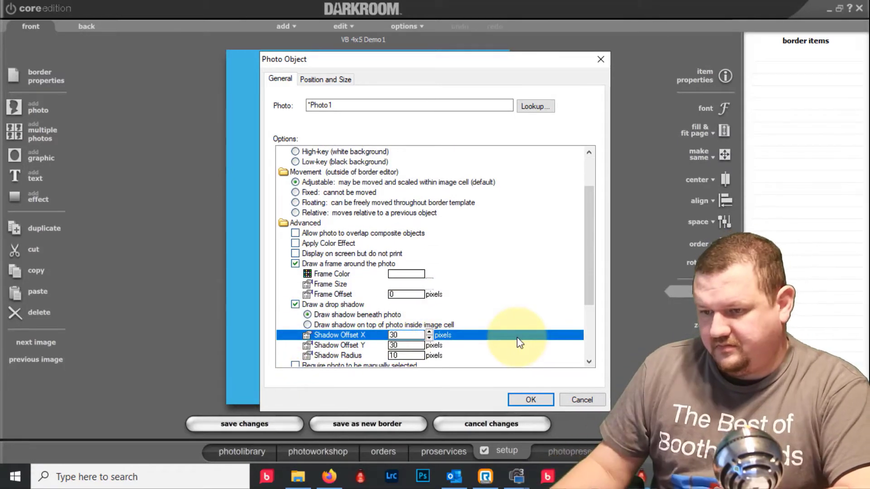
click(529, 399)
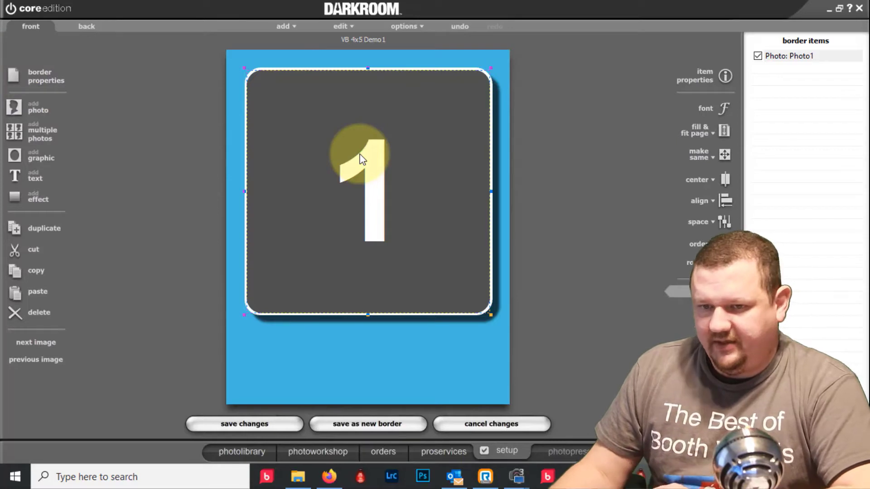
- Start a new text object on the border with the text PBX 2021
click(35, 178)
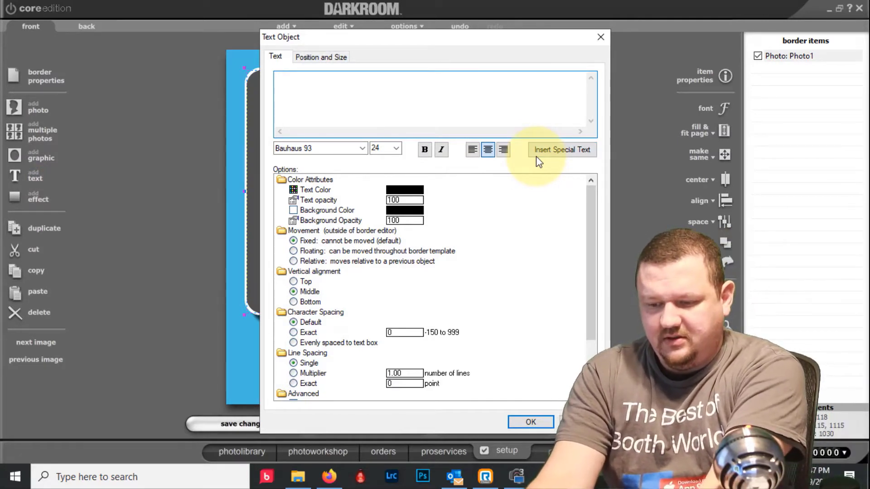
text(P)
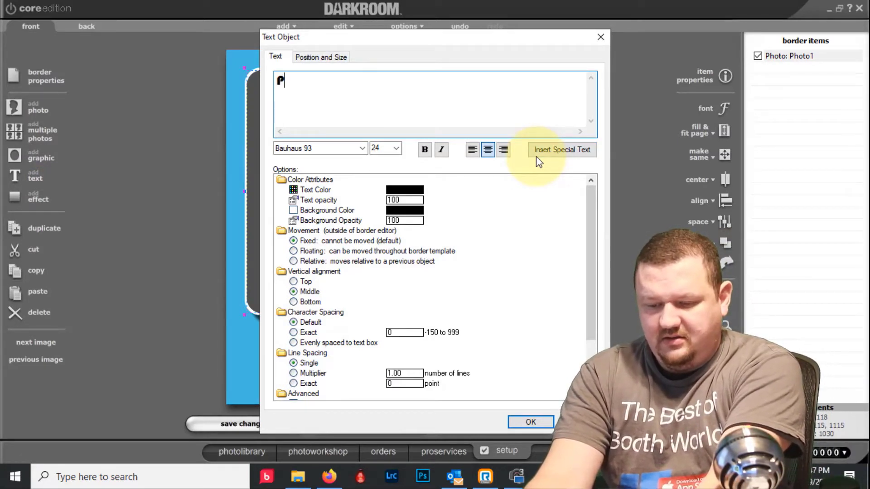
text(BX)
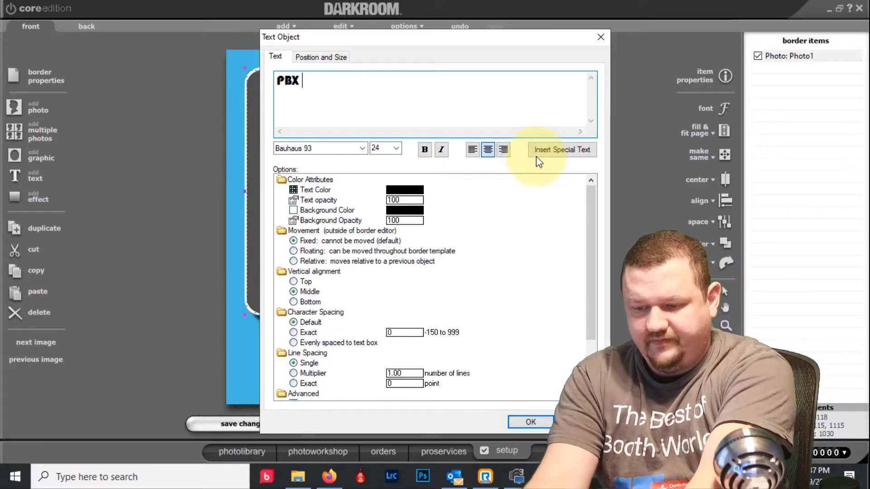
text( 202)
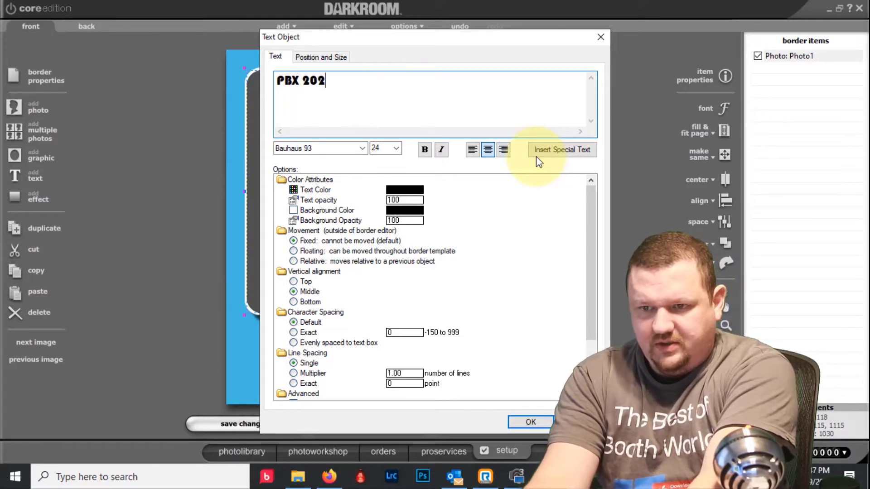
text(1)
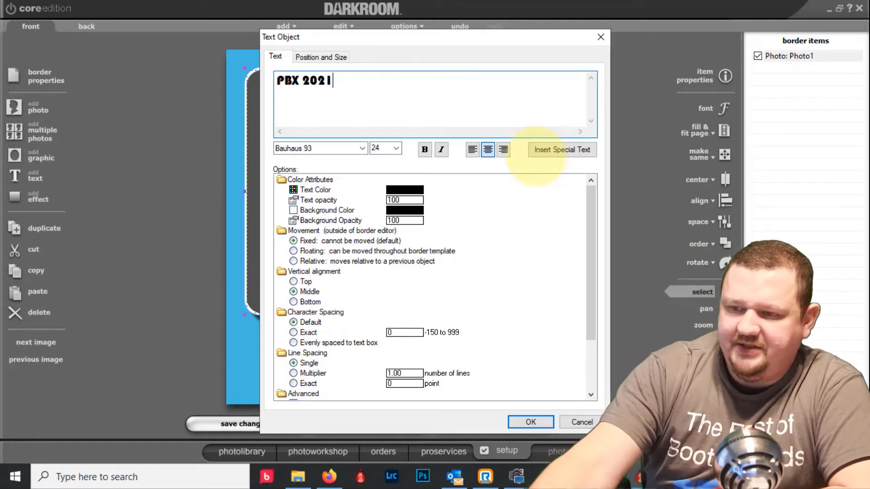
- Replace 2021 in the text with the special date text %Year% and accept the text object
key(BackSpace)
key(BackSpace)
key(BackSpace)
key(BackSpace)
key(BackSpace)
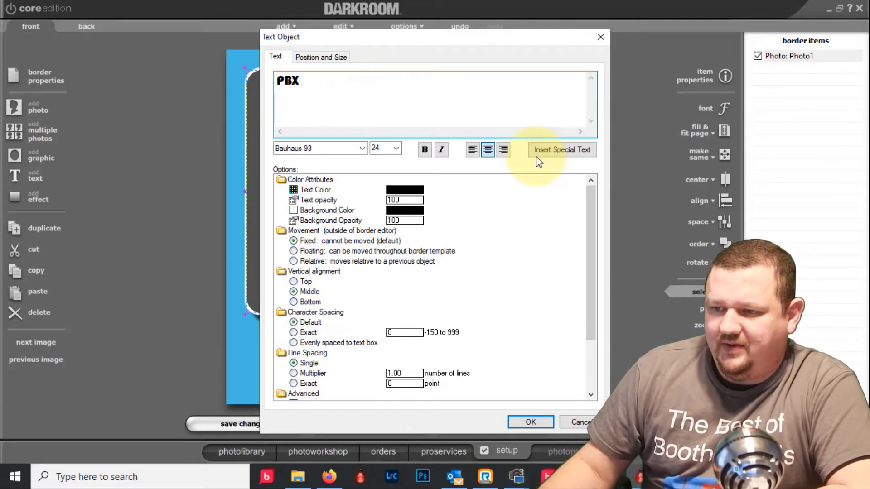
click(558, 154)
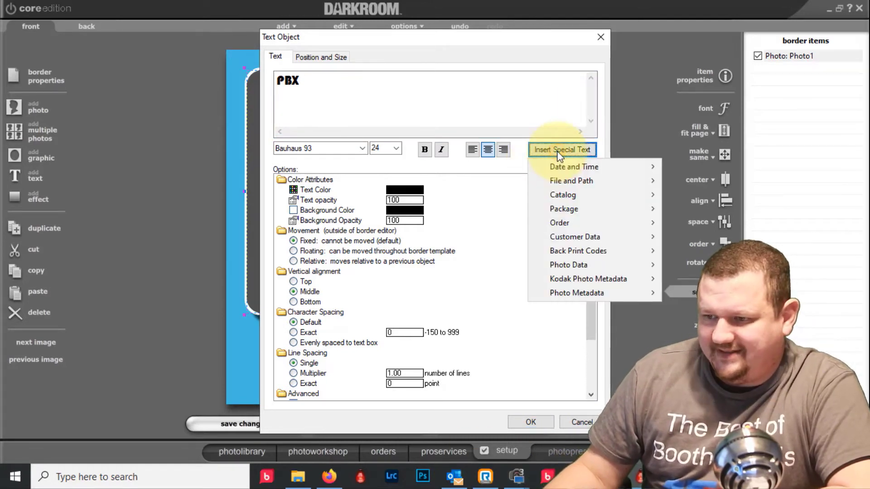
mouse_move(574, 167)
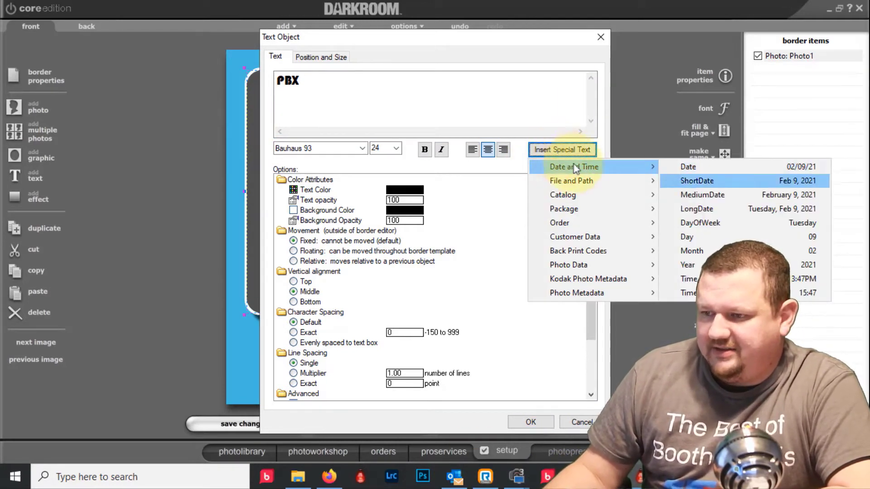
click(693, 264)
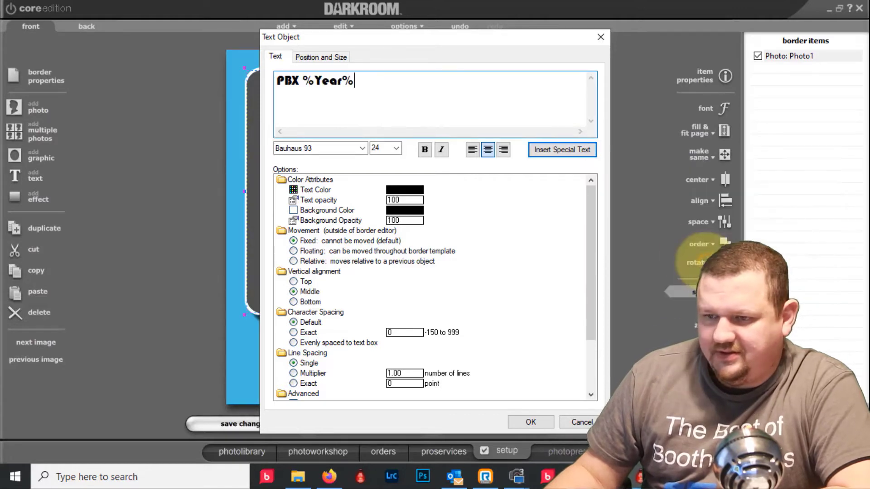
drag(302, 81, 362, 81)
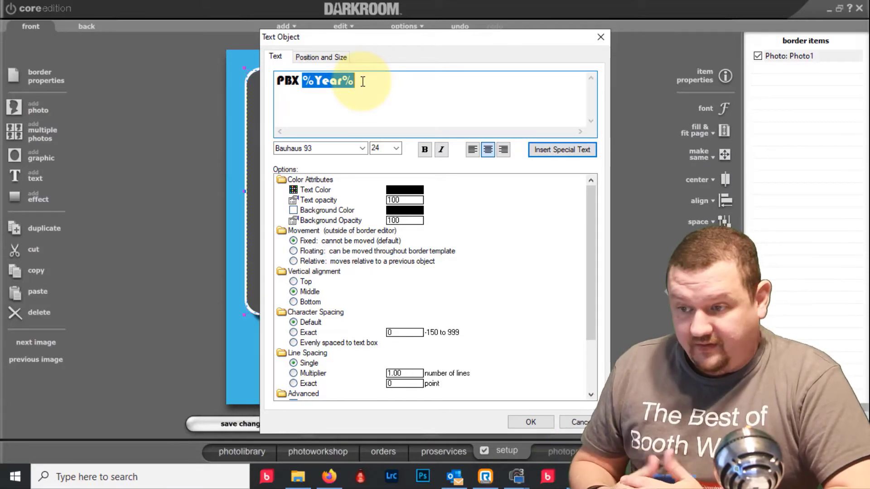
click(527, 423)
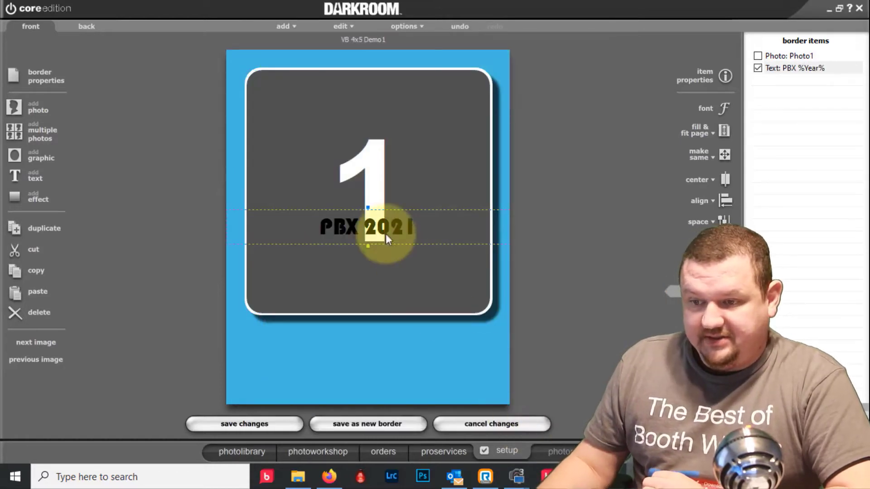
- Move the PBX text into the blue area below the photo and narrow its text box
drag(385, 234, 382, 391)
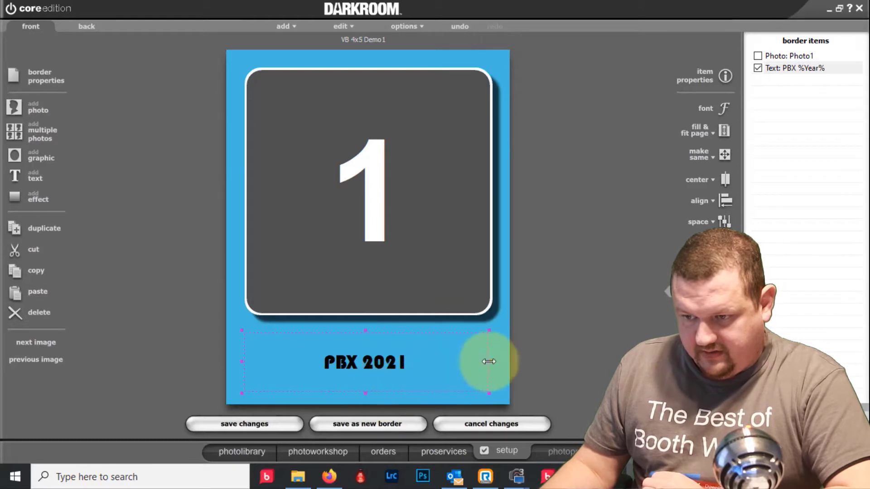
drag(489, 361, 445, 363)
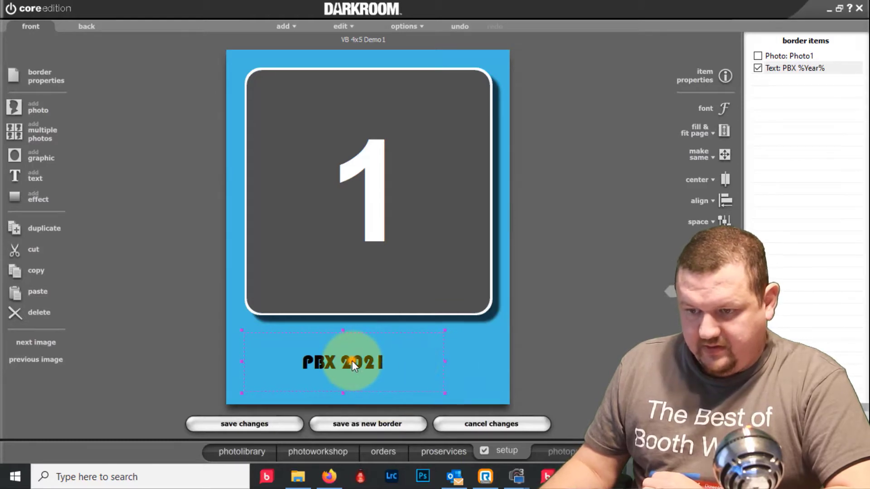
- Open the PBX text object's properties and set its text color to white
double_click(352, 361)
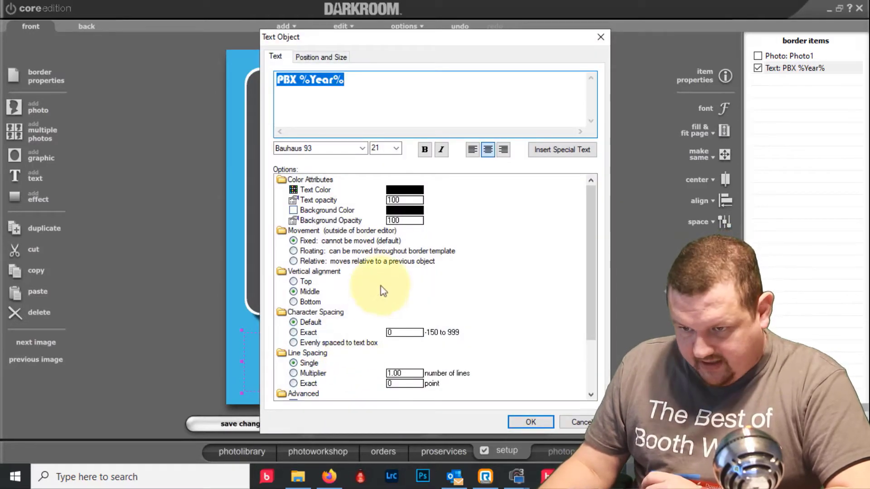
click(406, 190)
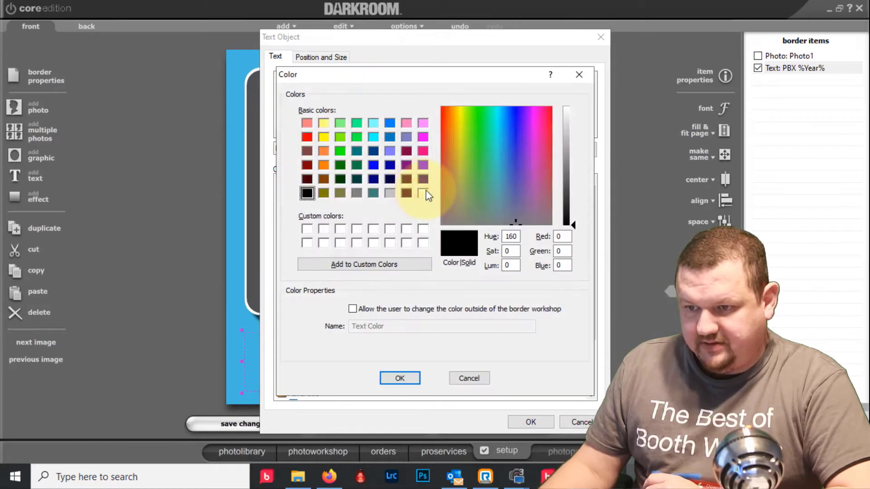
click(424, 192)
click(399, 378)
- Draw a 10-pixel outline around the PBX text and accept the text settings
scroll(393, 373, down, 2)
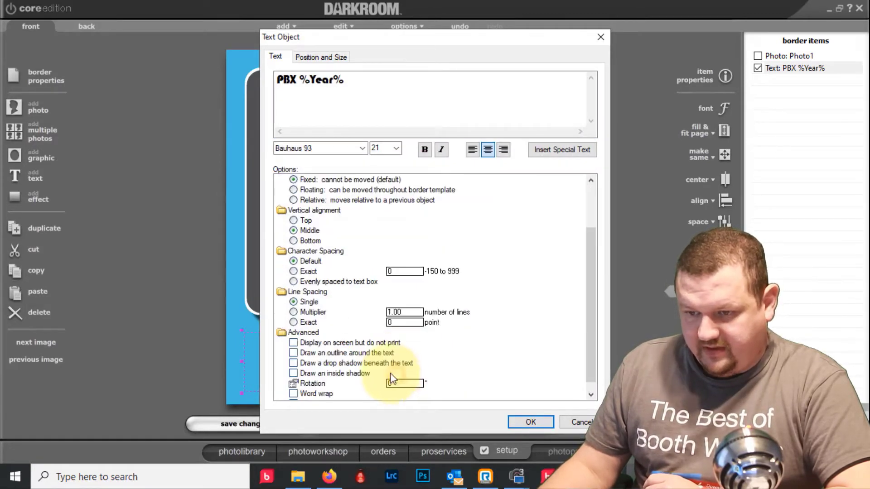
scroll(390, 374, down, 1)
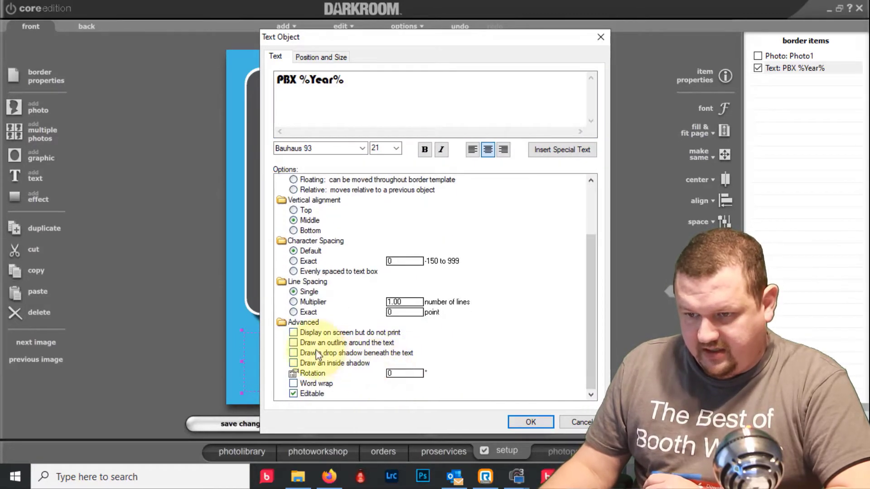
click(293, 343)
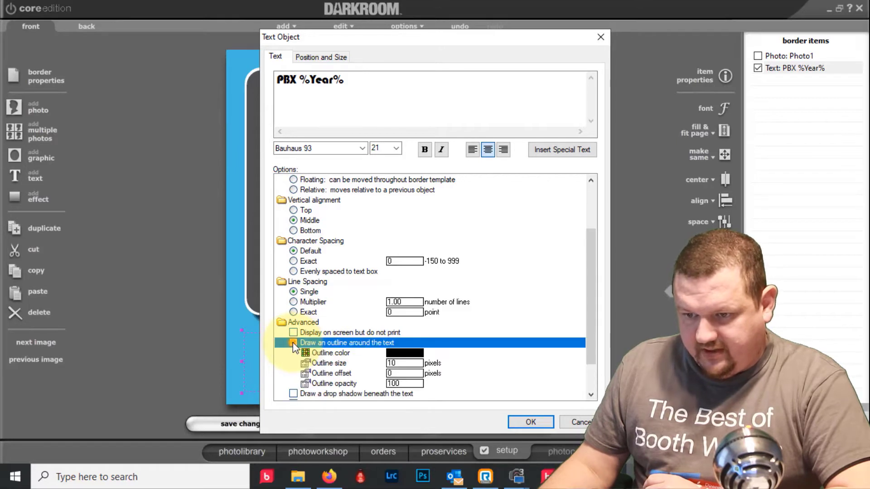
click(404, 364)
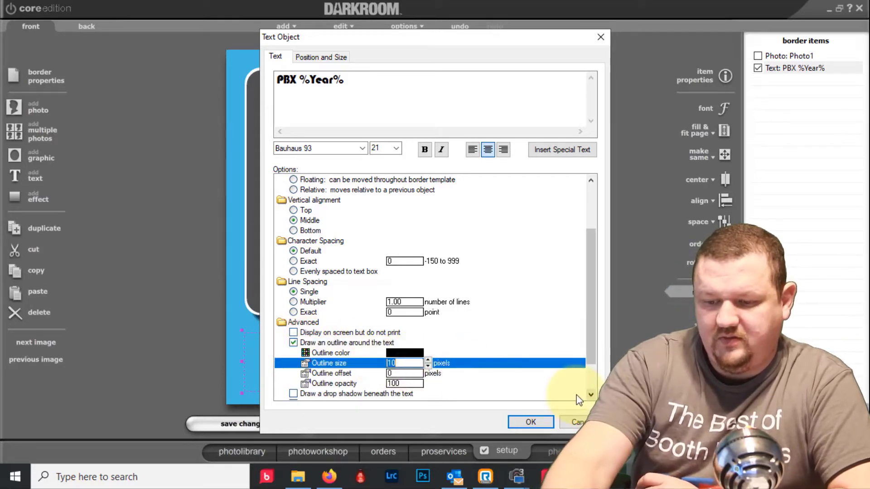
click(522, 419)
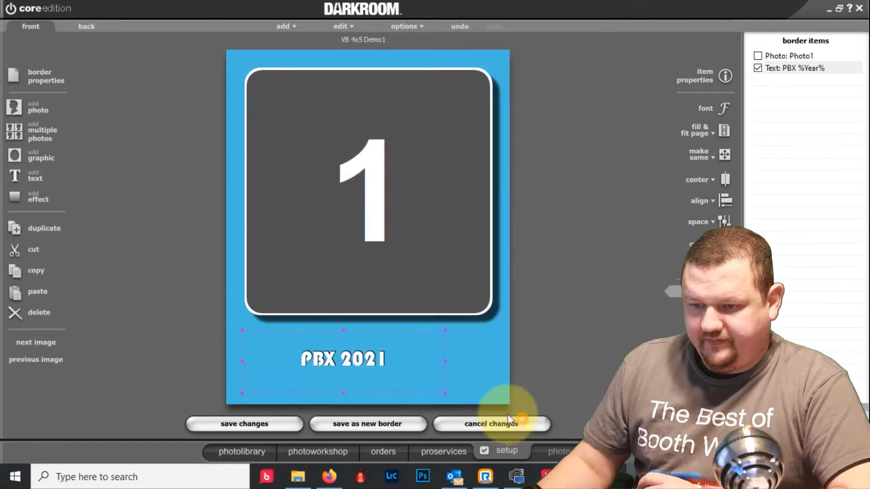
- Enlarge the PBX text, narrow its text box and reposition it just below the photo
drag(341, 361, 345, 368)
scroll(341, 361, up, 5)
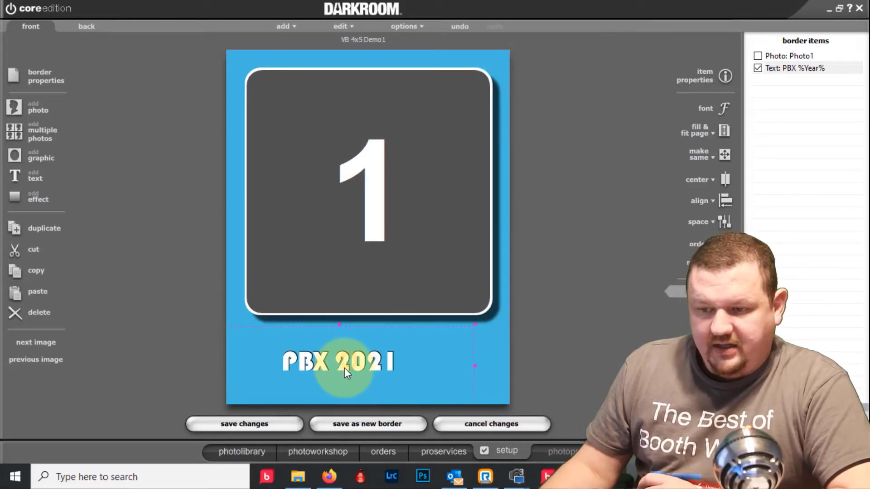
drag(475, 365, 405, 370)
drag(306, 325, 340, 351)
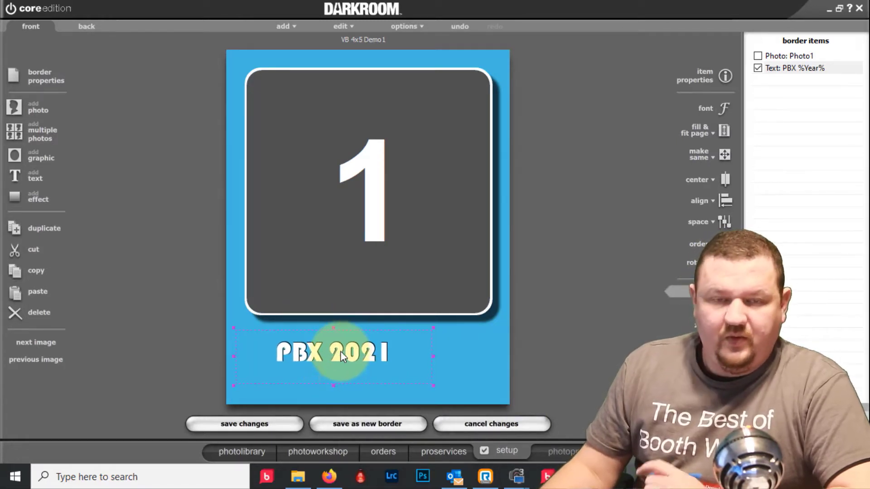
- Start adding a graphic object and browse for its image in the Darkroom Stuff\Logos-Various folder in Documents
click(32, 158)
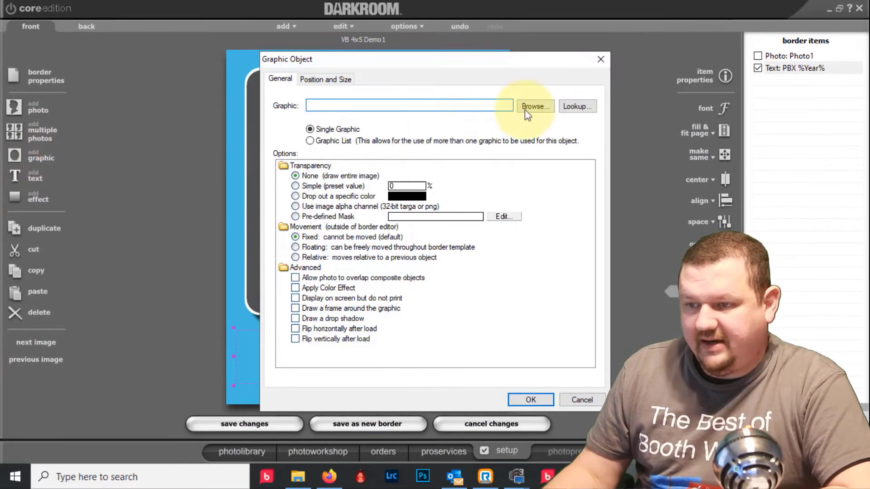
click(535, 107)
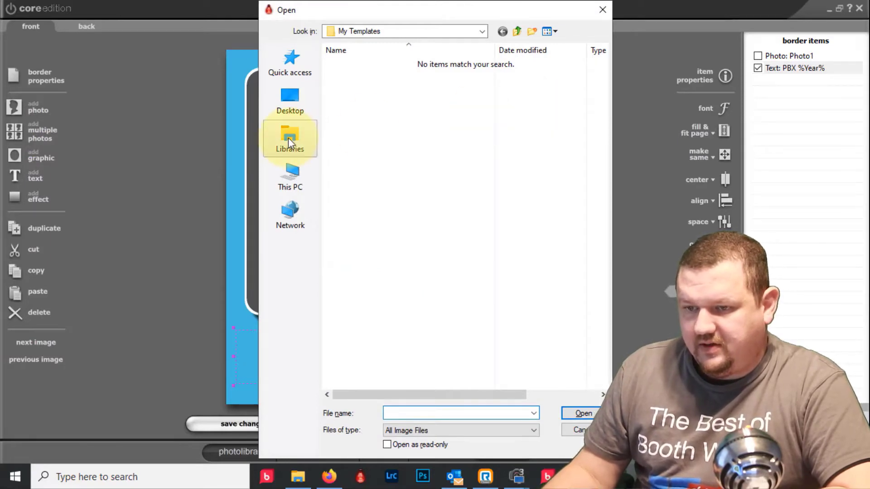
click(293, 110)
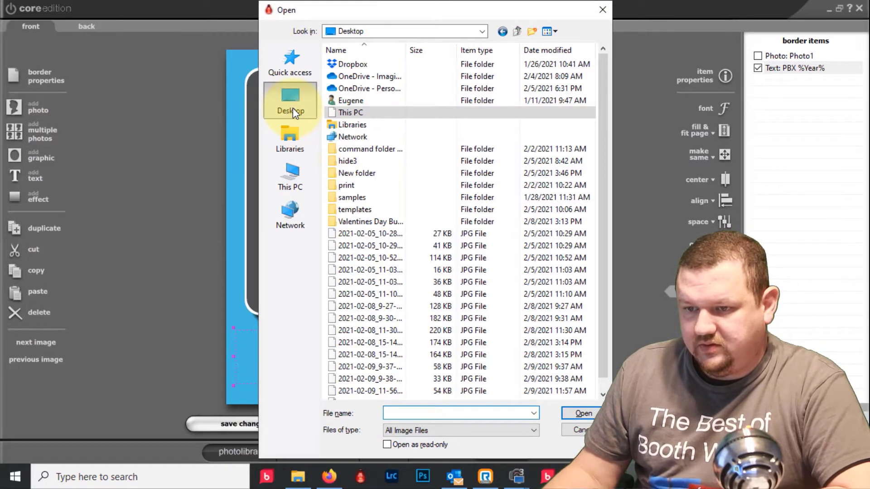
click(290, 177)
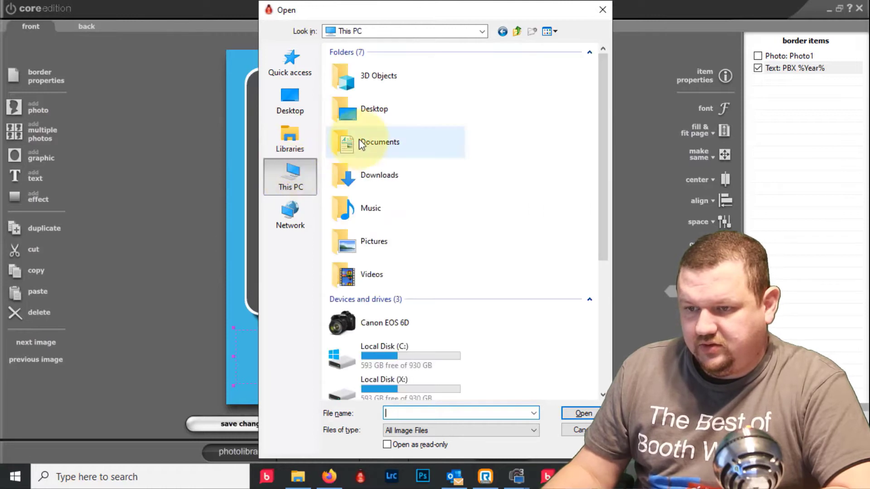
double_click(359, 140)
double_click(361, 113)
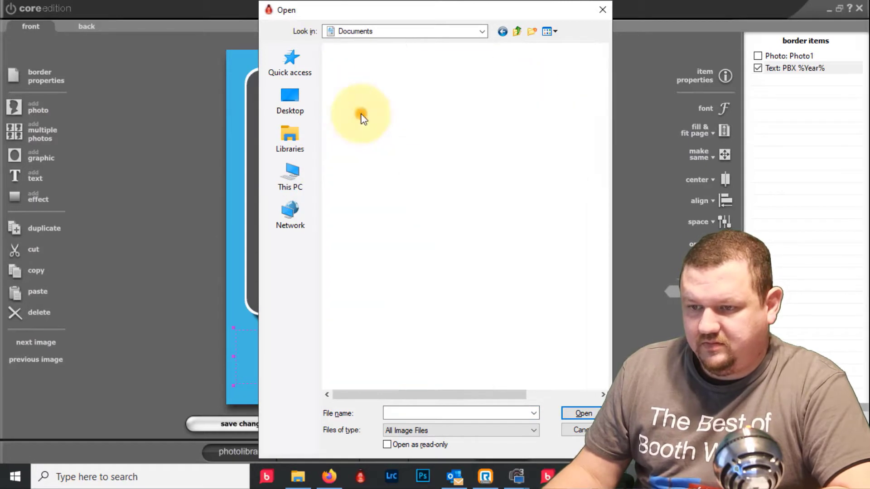
click(355, 112)
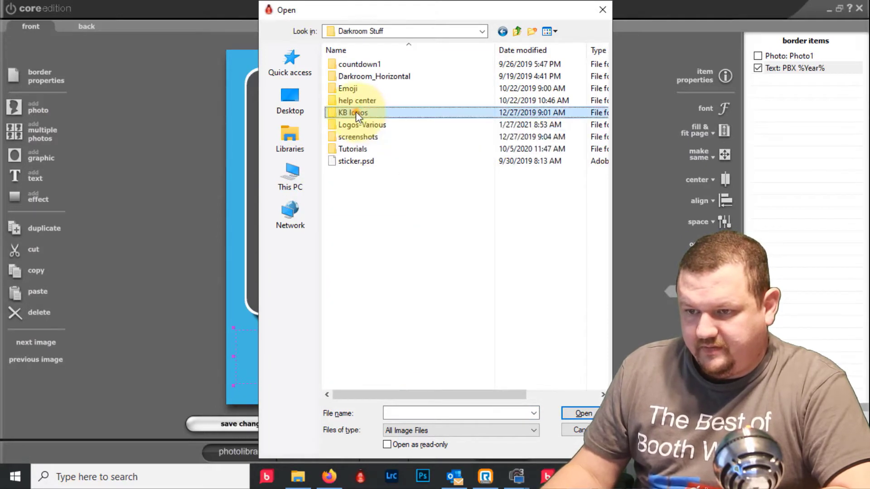
double_click(350, 124)
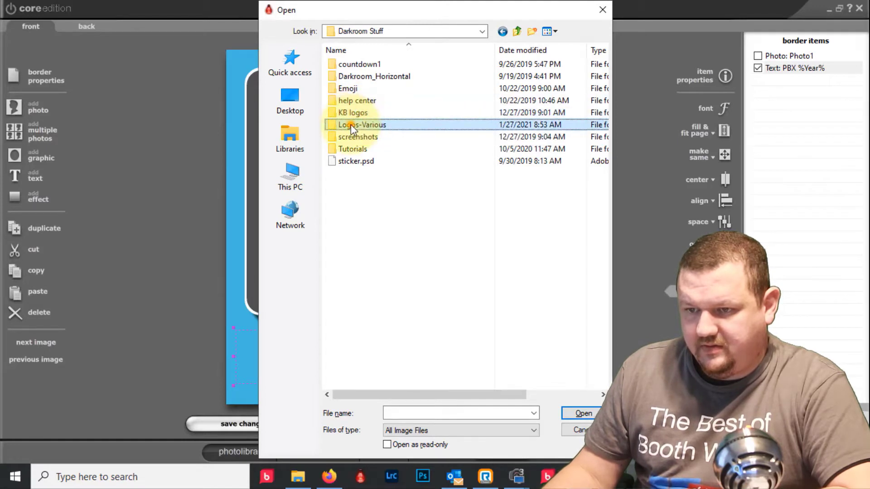
- Choose KB-logo.png as a single graphic and add it to the border
click(480, 180)
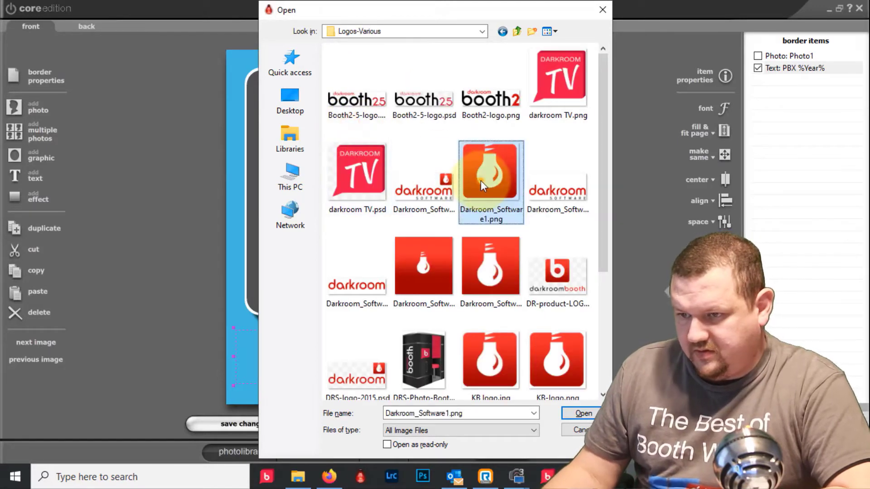
click(502, 261)
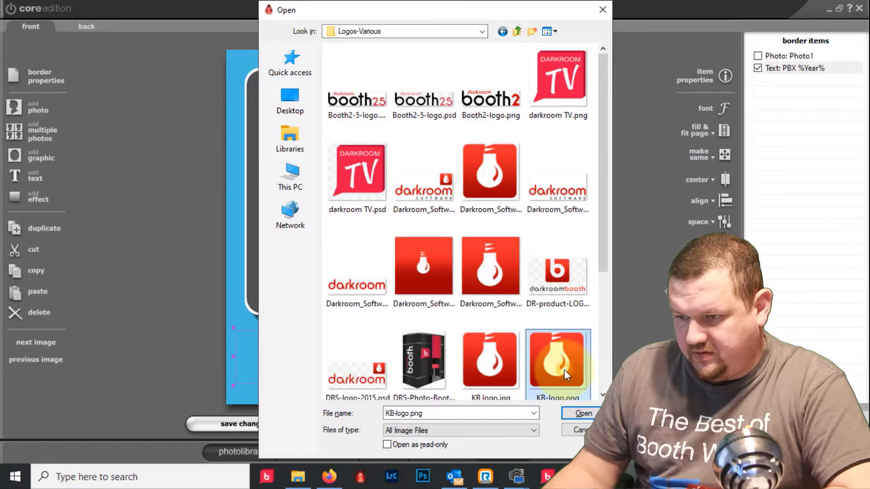
click(588, 412)
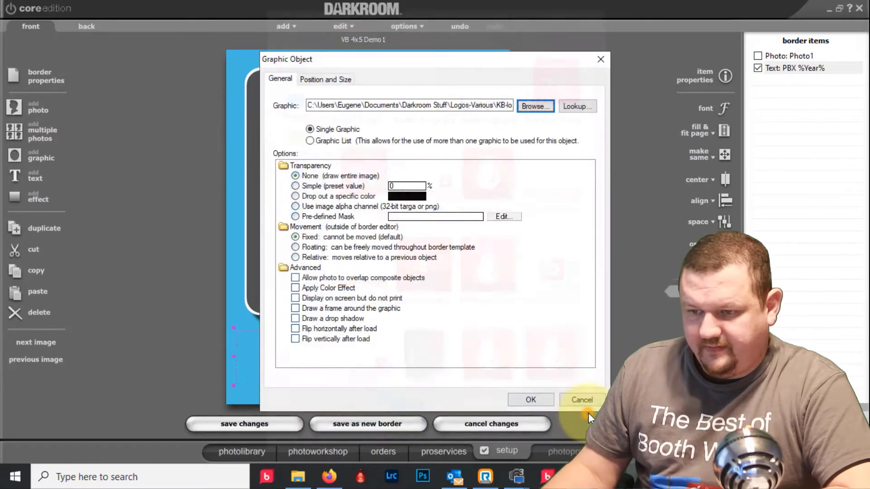
click(531, 399)
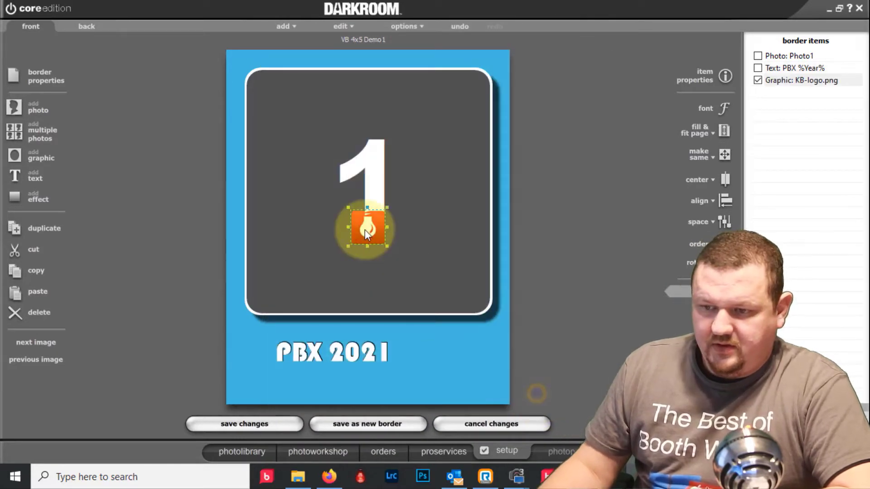
- Place the logo in the lower-right corner of the border below the photo, and slightly enlarge the logo and the PBX text
drag(366, 230, 462, 374)
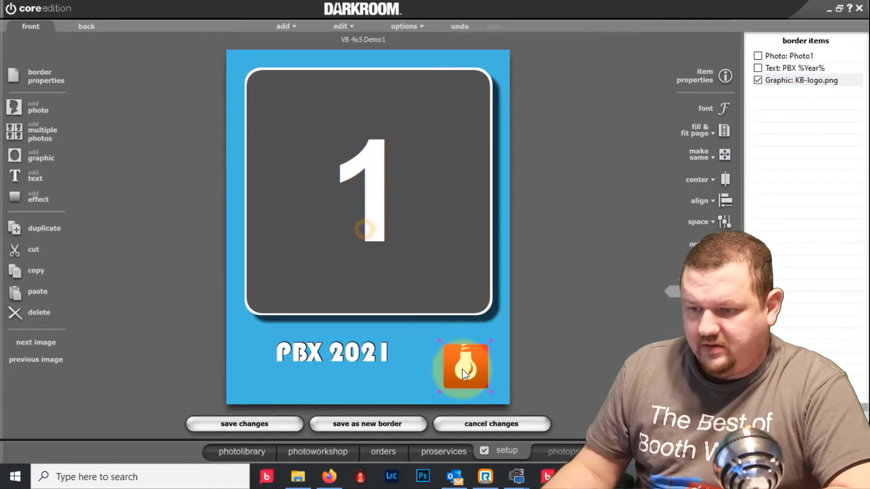
click(334, 353)
drag(334, 352, 362, 360)
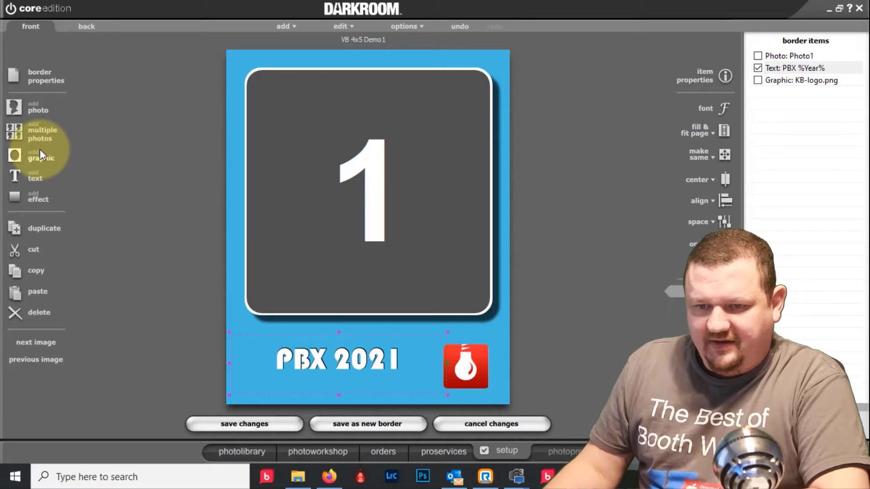
- Add a green Color effect with the Gradient Top mask to the border
click(26, 202)
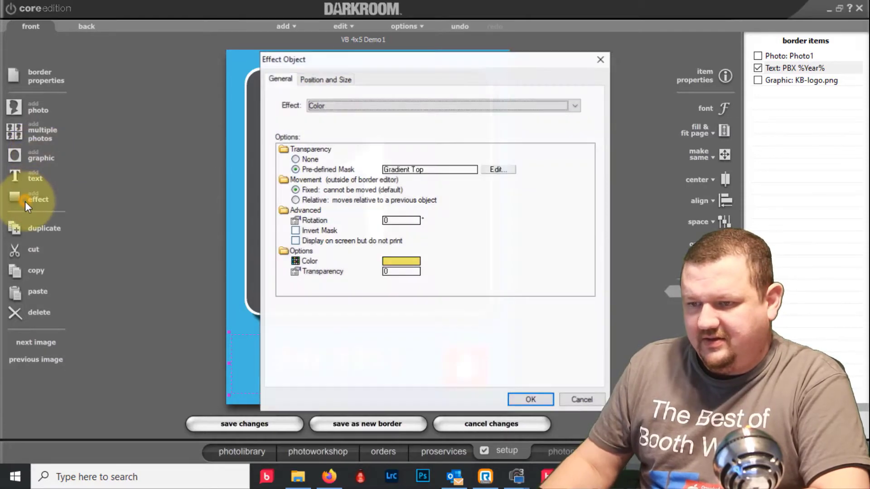
click(408, 263)
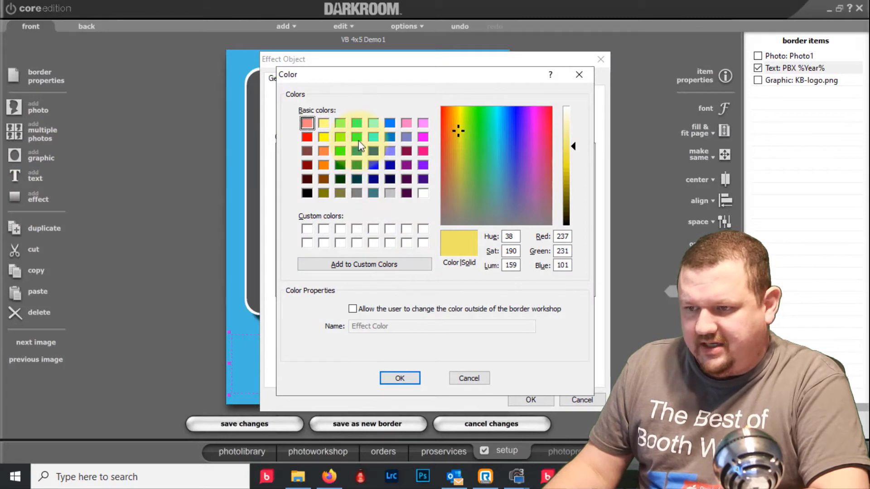
click(484, 135)
click(566, 162)
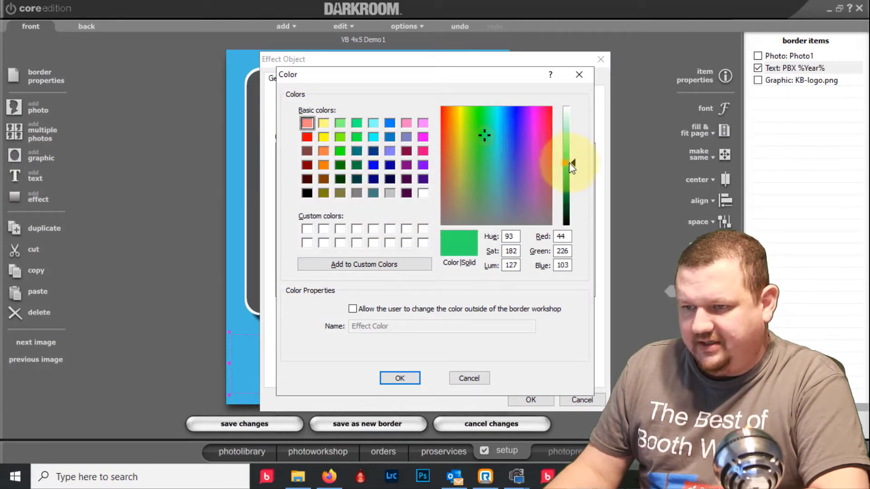
drag(491, 150, 487, 151)
click(399, 379)
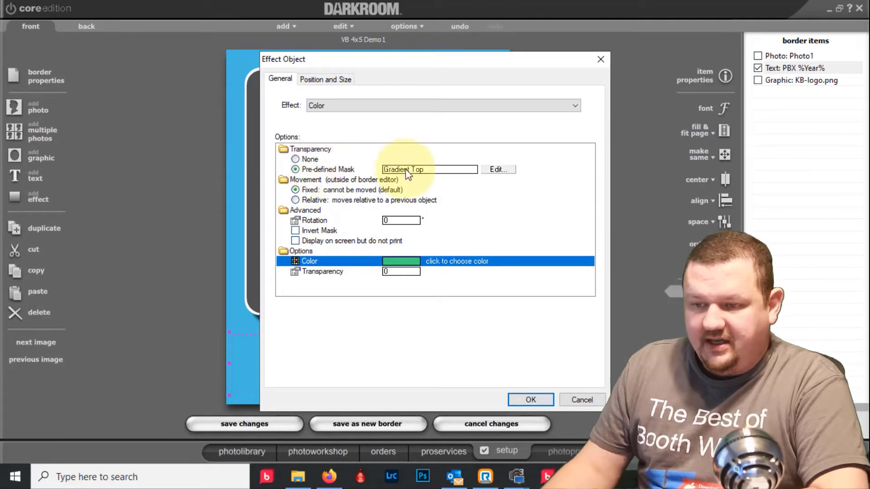
click(522, 398)
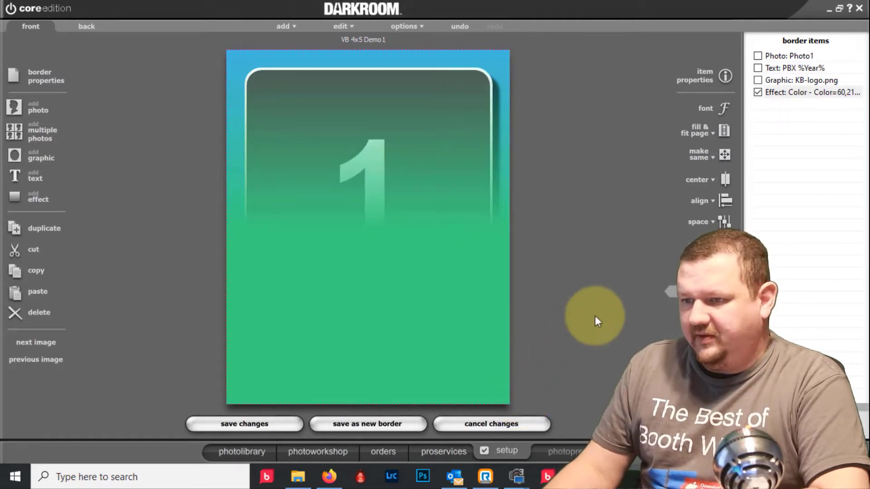
- Move the color effect behind the photo, text and graphic, and save the border as VB 4x5 Demo1.crd in My Templates
click(795, 93)
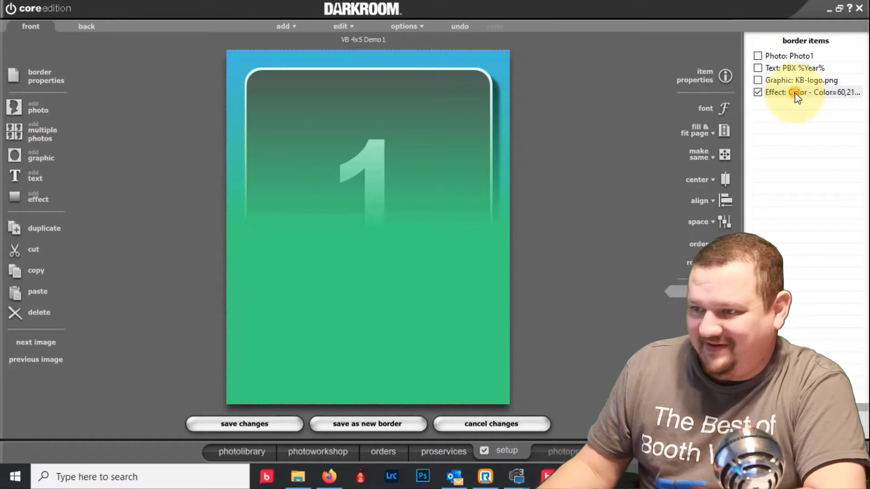
drag(795, 92, 797, 55)
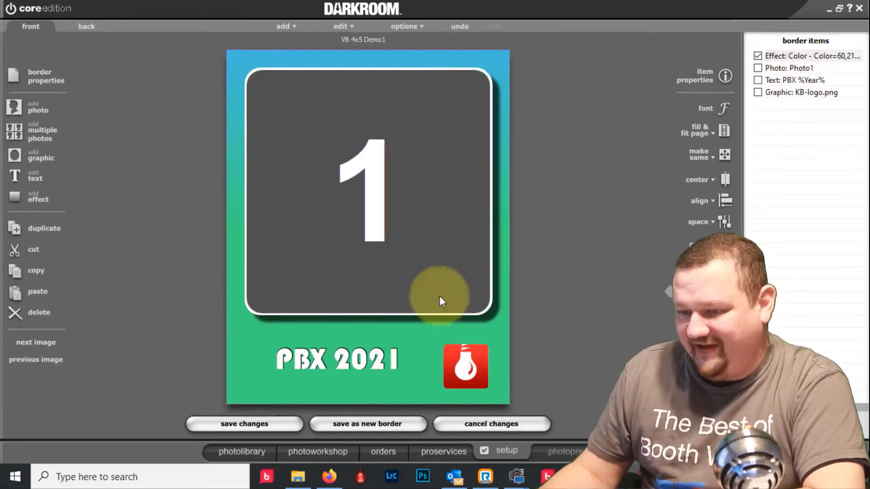
click(364, 425)
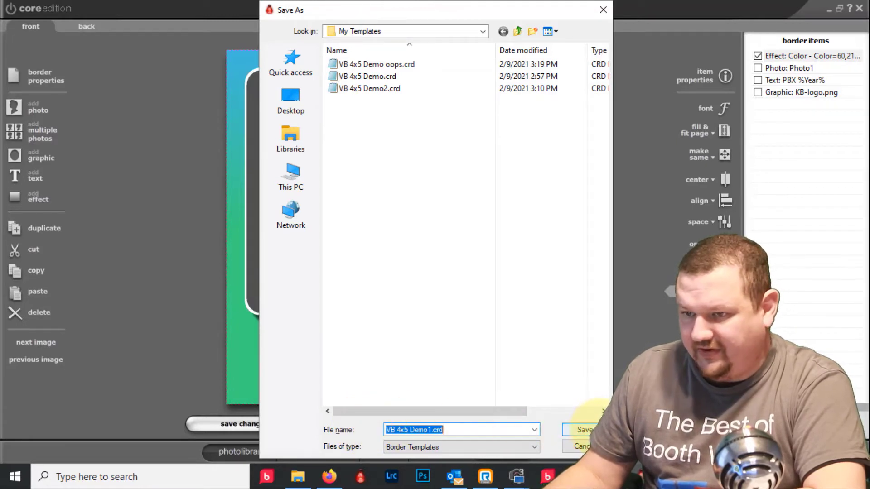
click(585, 429)
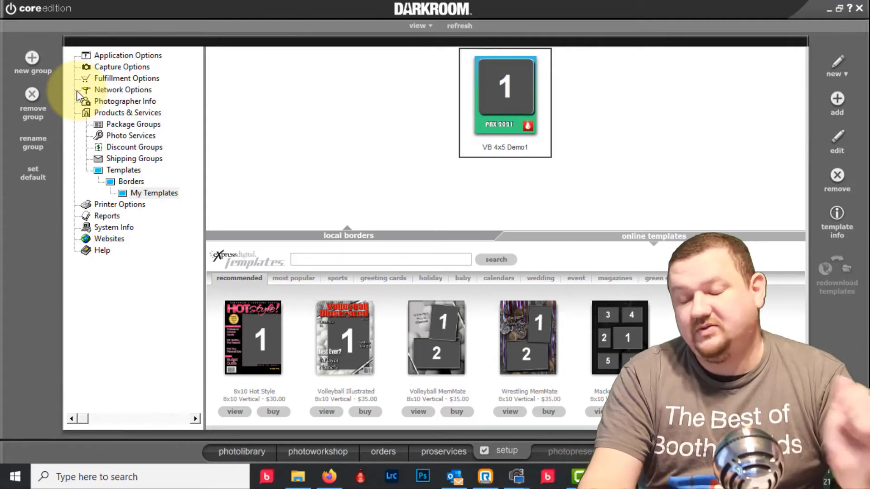
- Create a Twilio MMS auto input in the Hotfolder and Social Input capture options
click(110, 70)
click(116, 101)
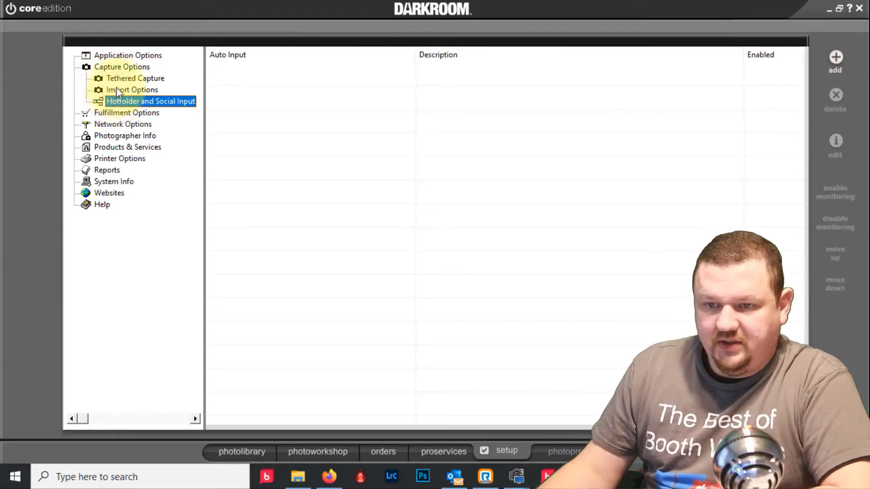
click(121, 65)
click(120, 66)
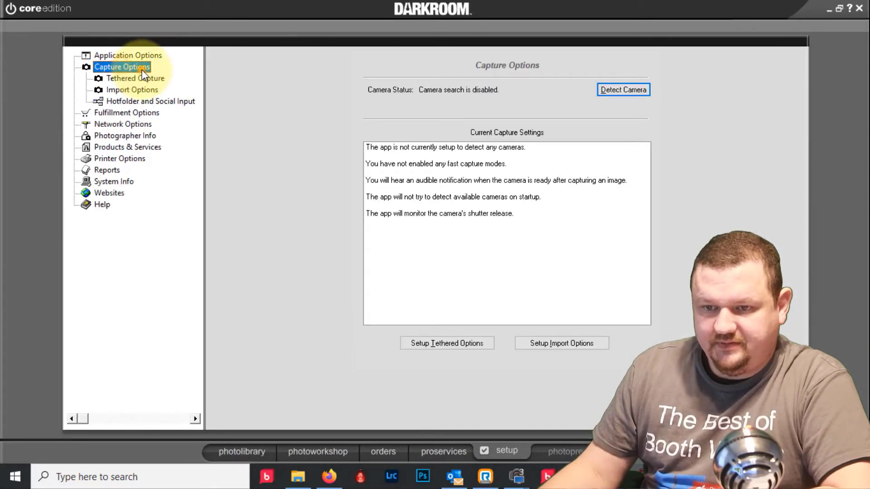
click(120, 102)
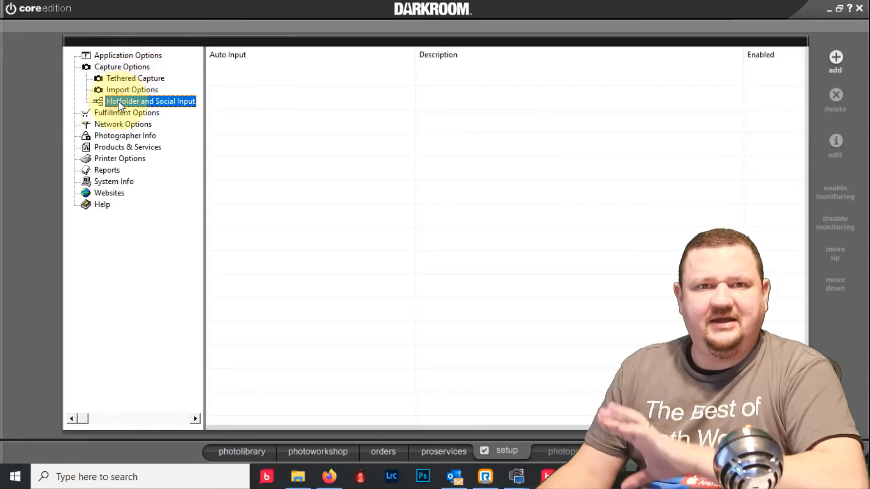
click(837, 57)
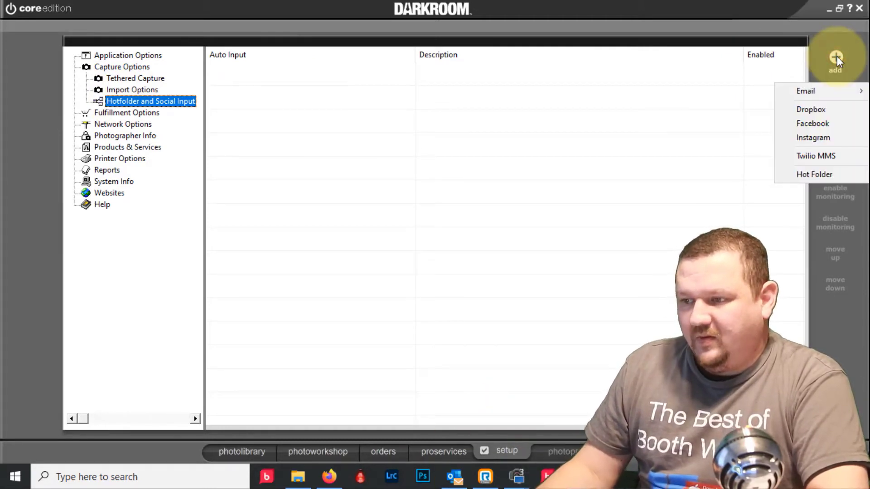
key(Down)
key(Right)
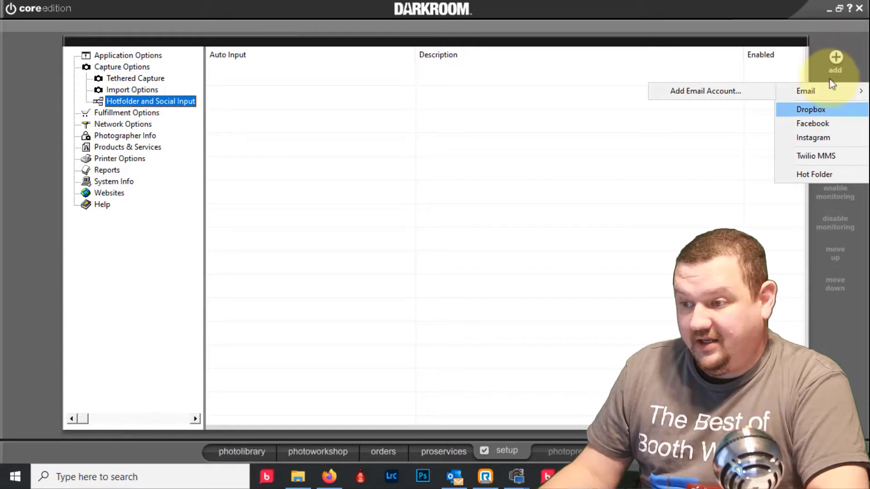
click(803, 156)
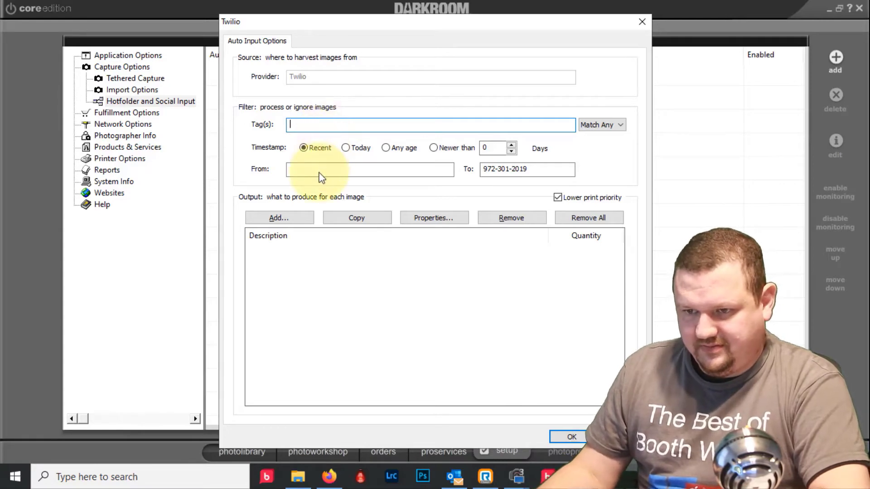
- Add one Text Message from Digital Delivery Products as the Twilio input's output
click(283, 219)
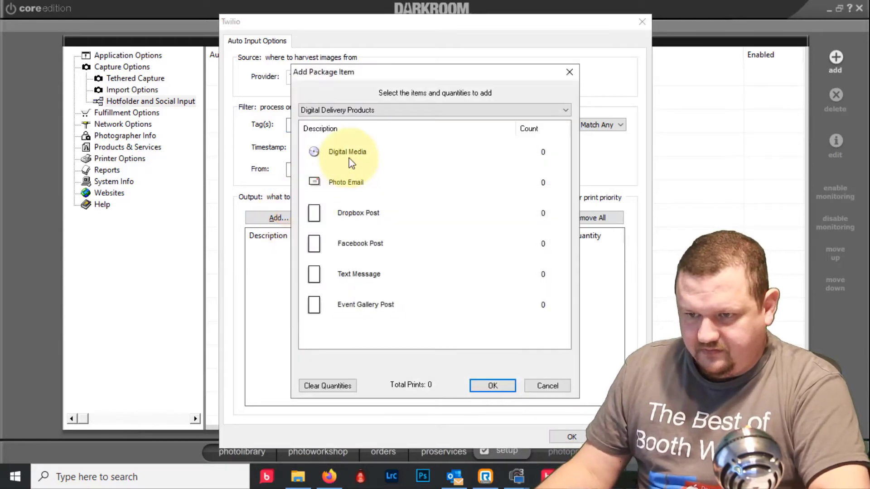
click(335, 274)
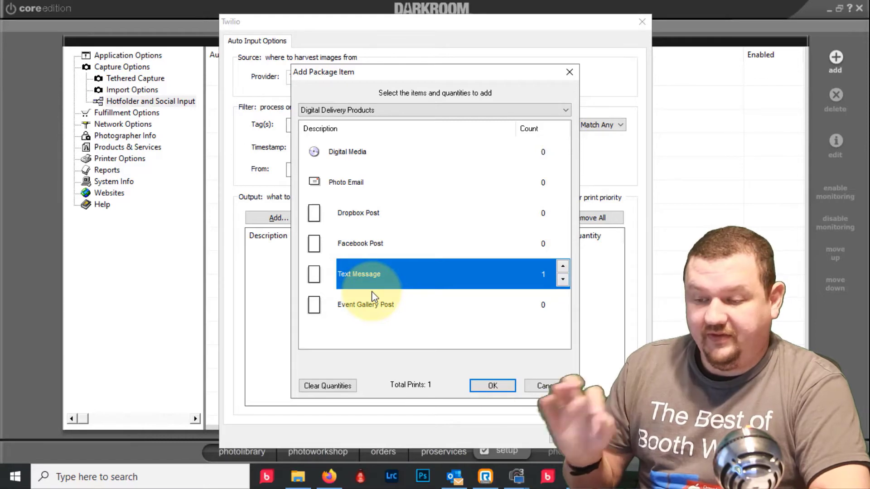
click(492, 385)
- Open the Text Message output's properties and set its image size to Full Size
click(336, 277)
double_click(335, 277)
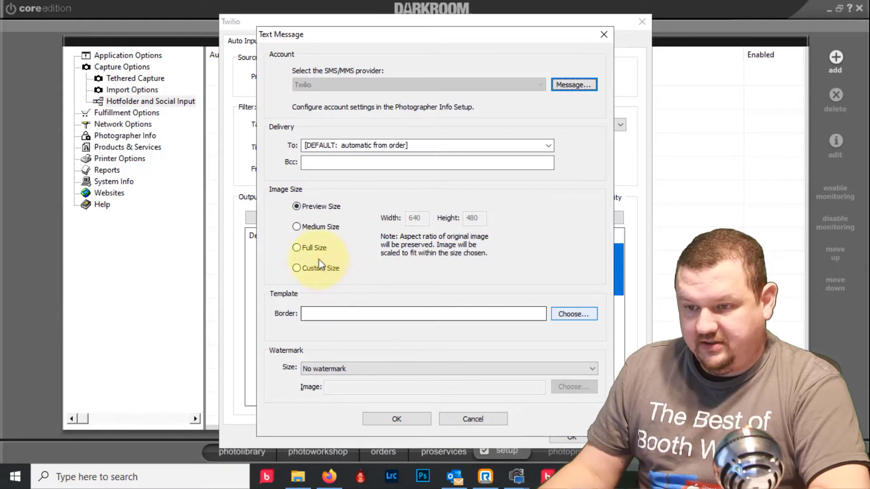
click(308, 249)
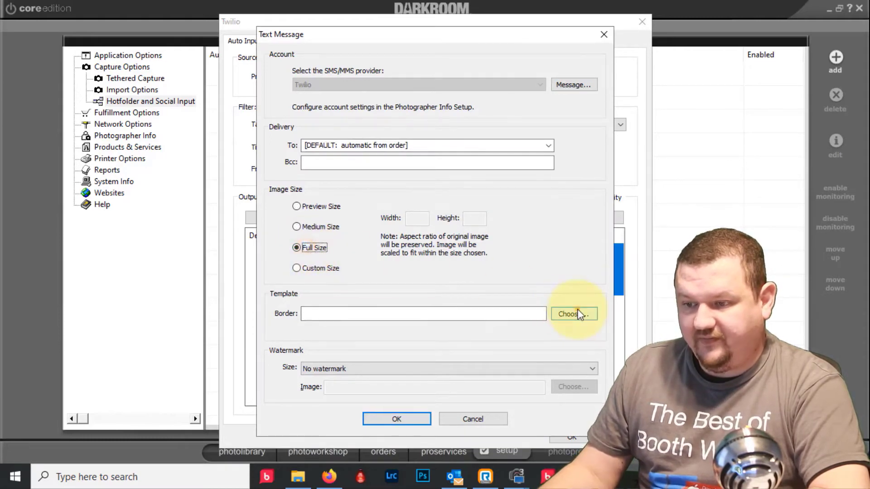
- Choose the VB 4x5 Demo1 border from My Templates for the Text Message output and accept its settings
click(573, 314)
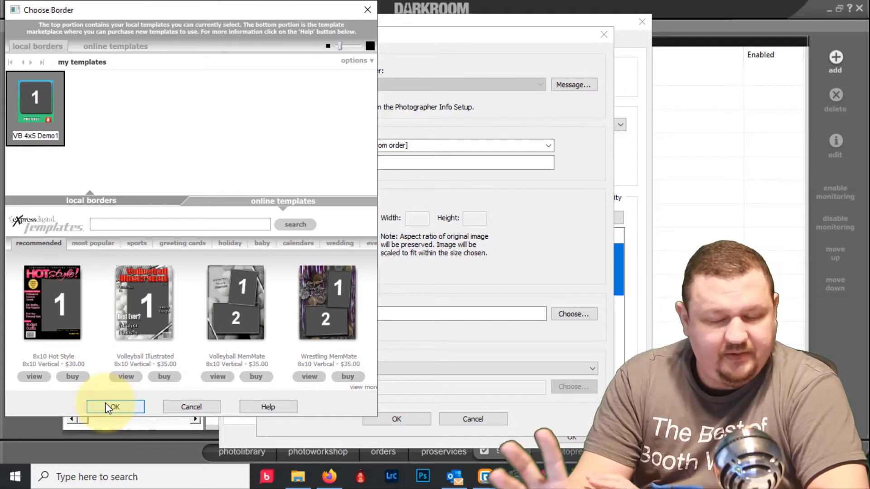
click(354, 64)
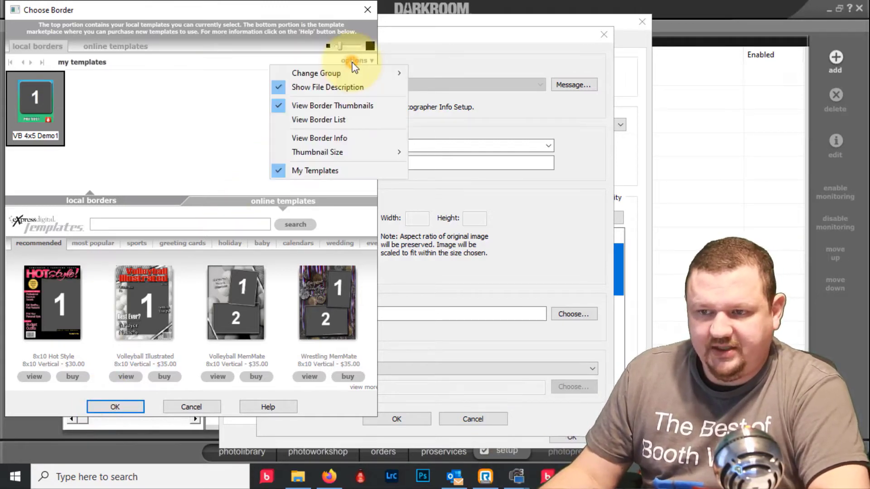
mouse_move(357, 73)
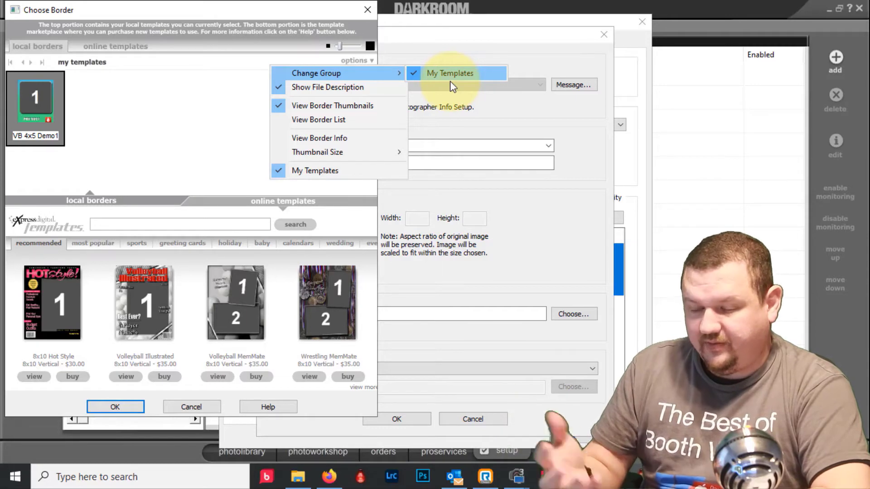
click(430, 91)
click(116, 408)
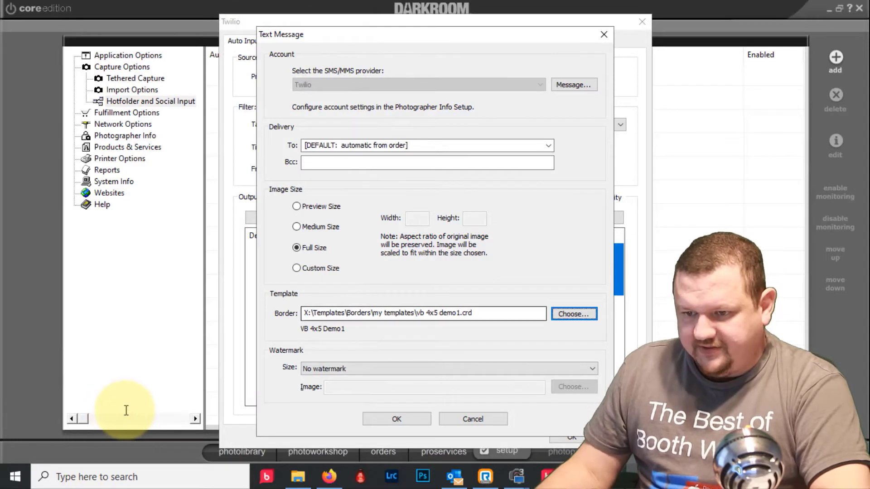
click(396, 418)
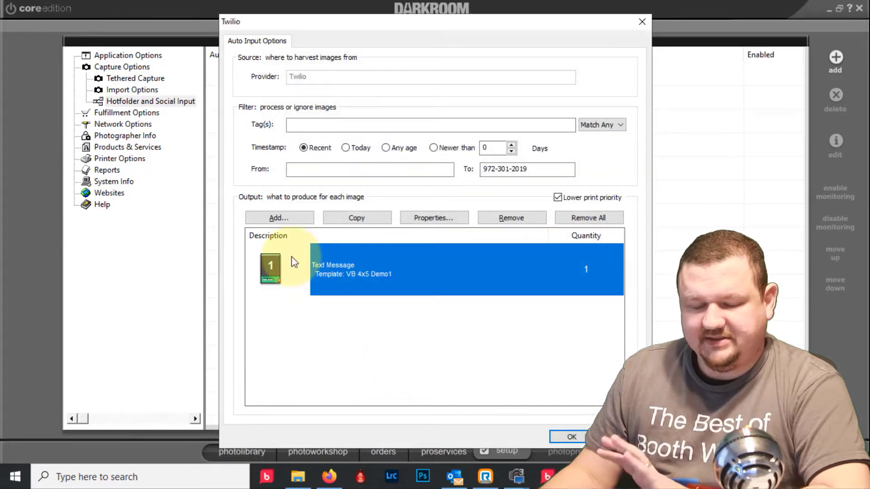
- Add one Event Gallery Post from Digital Delivery Products as a second Twilio output and open its properties
click(281, 217)
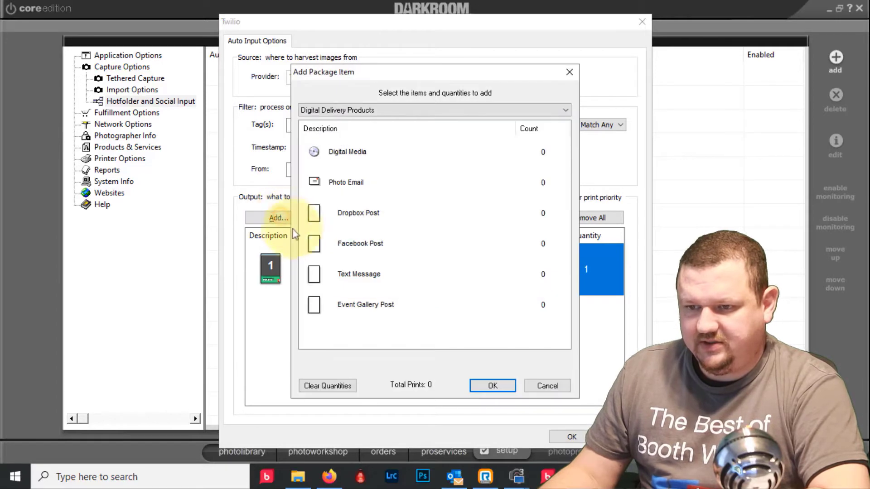
click(358, 303)
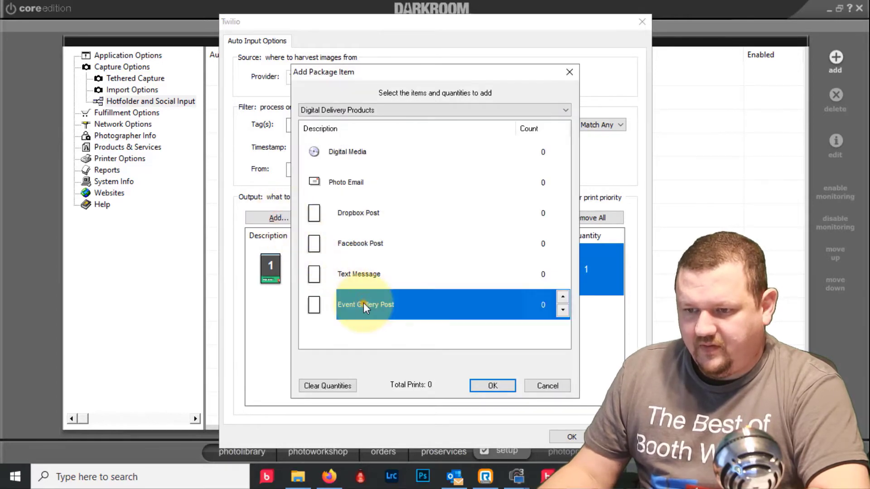
click(494, 386)
double_click(355, 330)
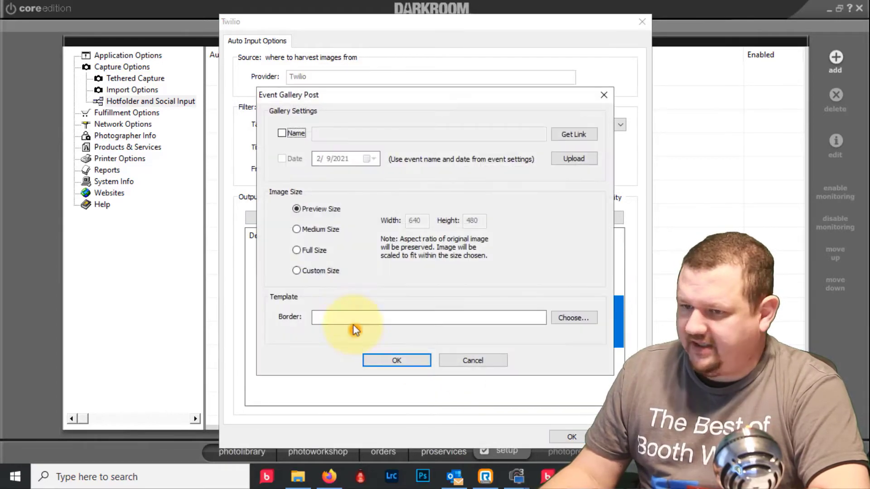
- Enable a custom gallery name for the Event Gallery Post and enter PBX 2021
click(282, 132)
click(353, 136)
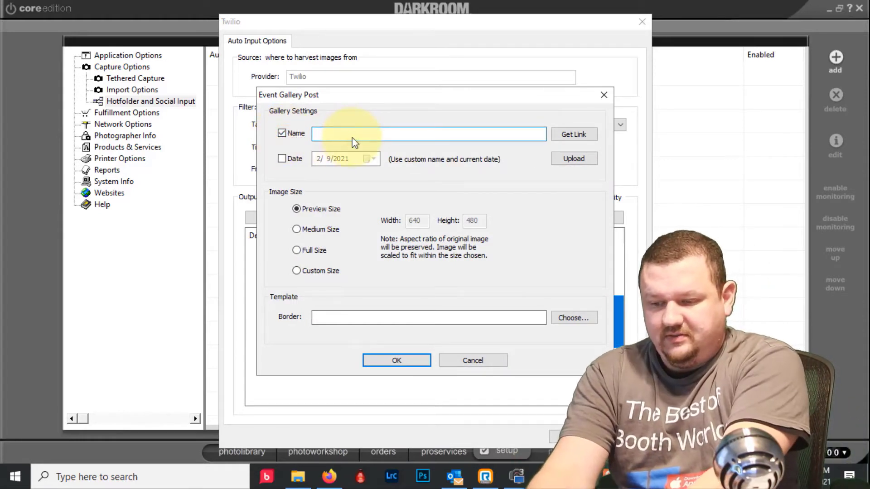
text(B)
key(BackSpace)
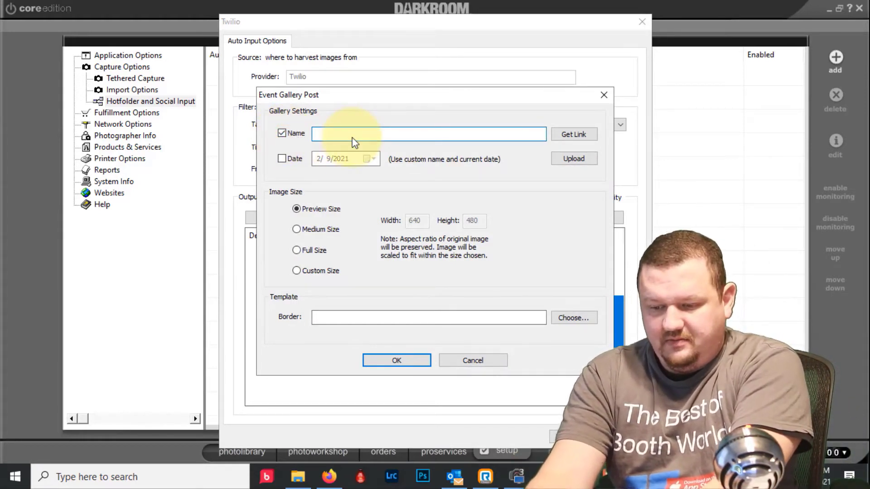
text(PBX)
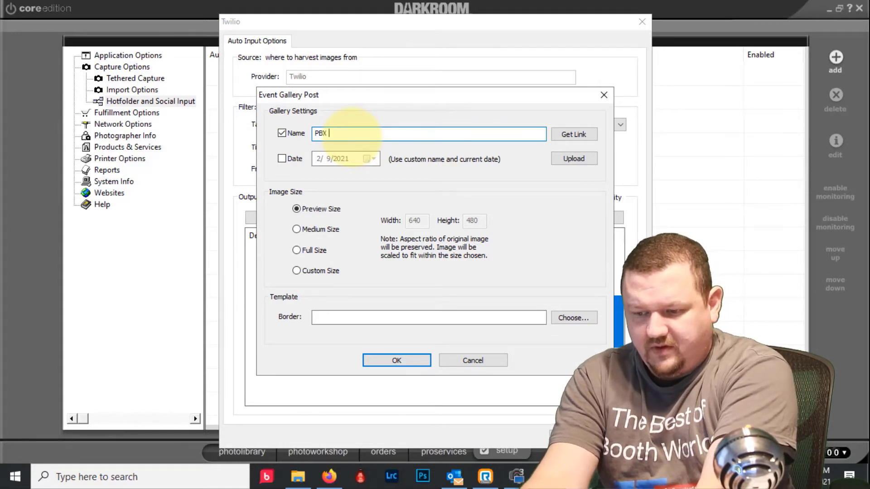
text( 202)
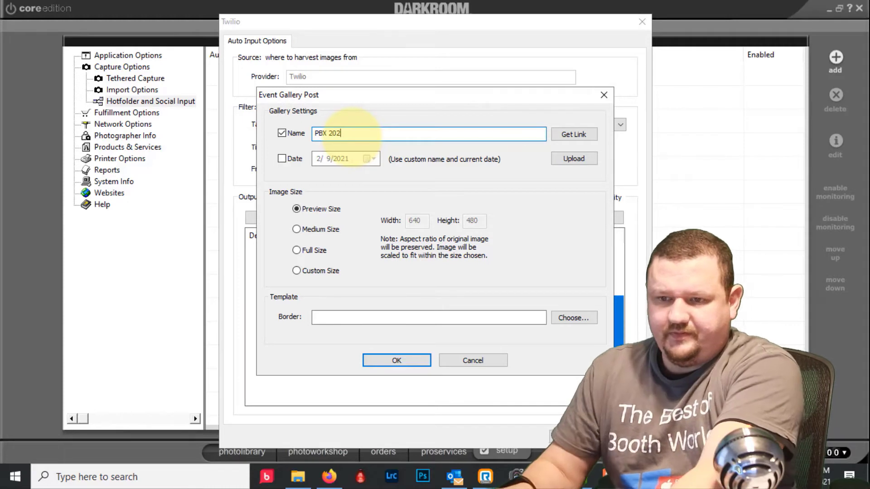
text(1)
- Enable a custom gallery date for the Event Gallery Post and set it to 2/22/2021
click(282, 158)
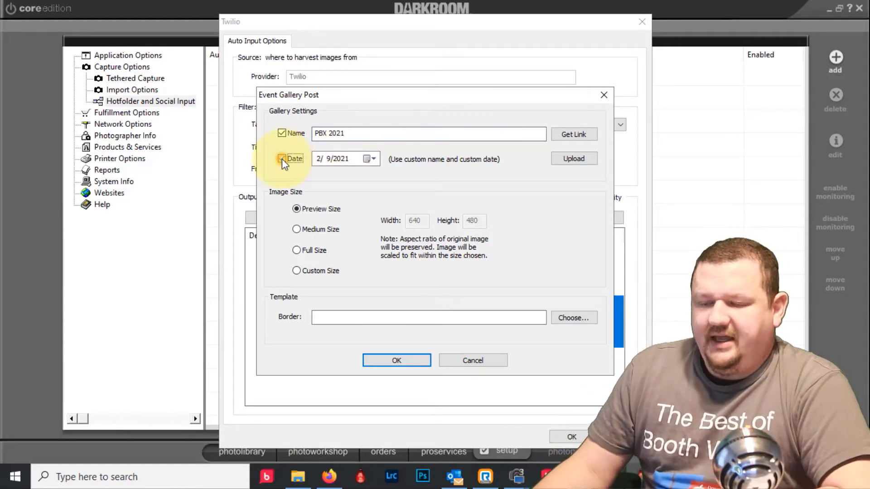
click(282, 158)
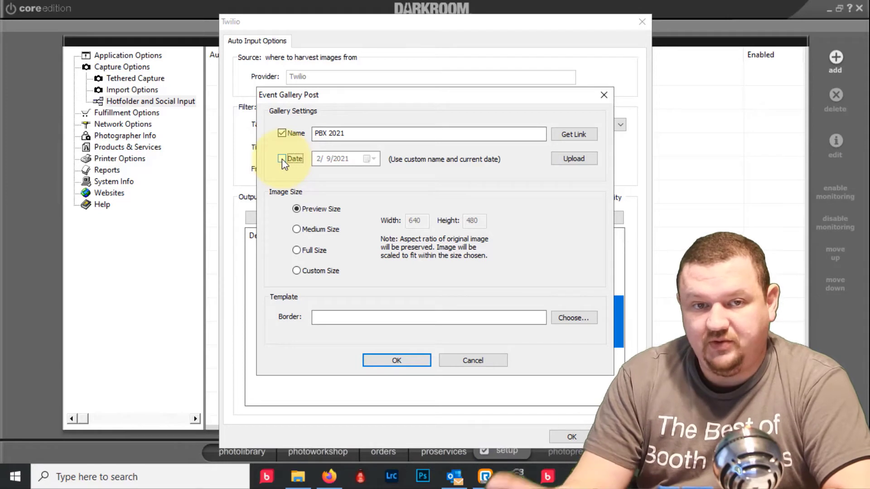
click(281, 159)
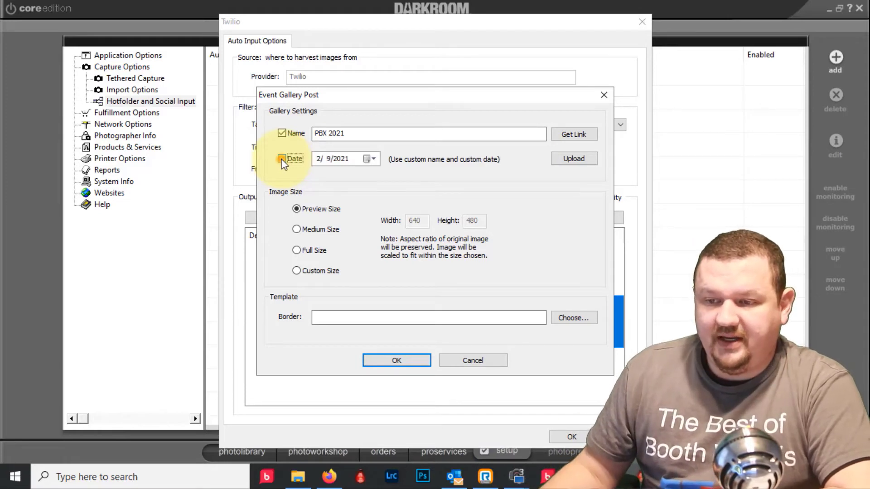
click(327, 158)
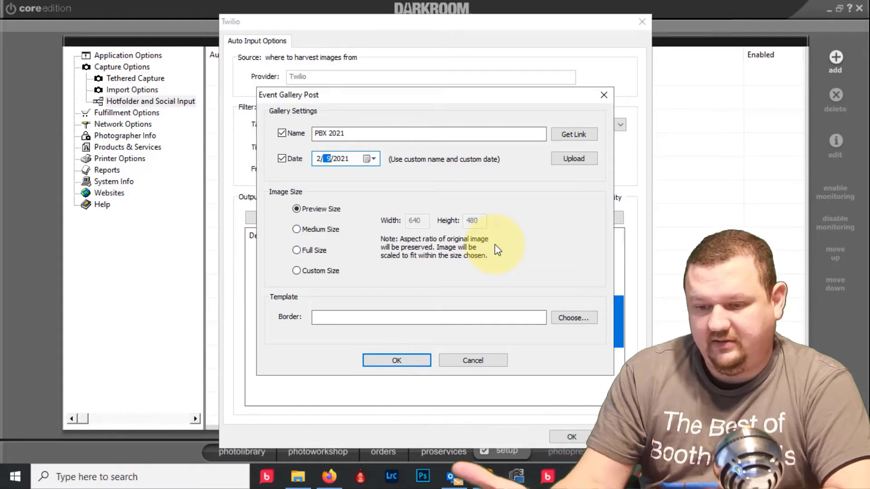
text(22)
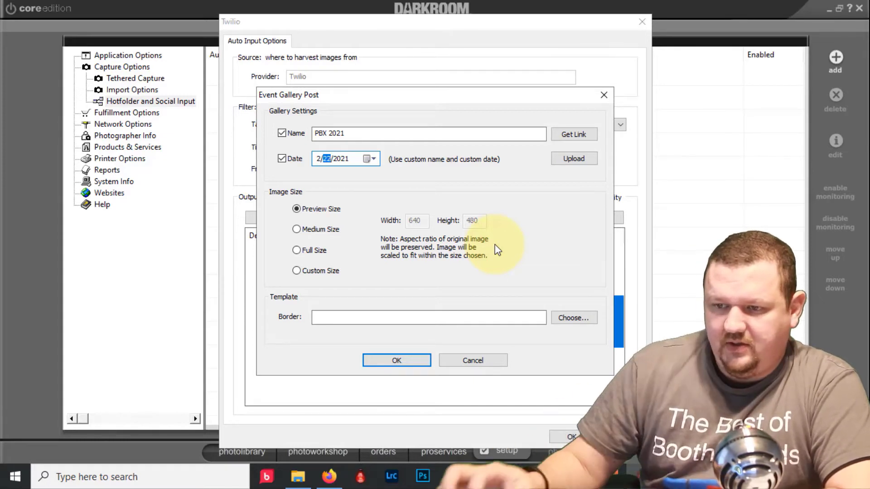
- Set the Event Gallery Post to Full Size with the VB 4x5 Demo1 border and accept its settings
click(310, 251)
click(562, 317)
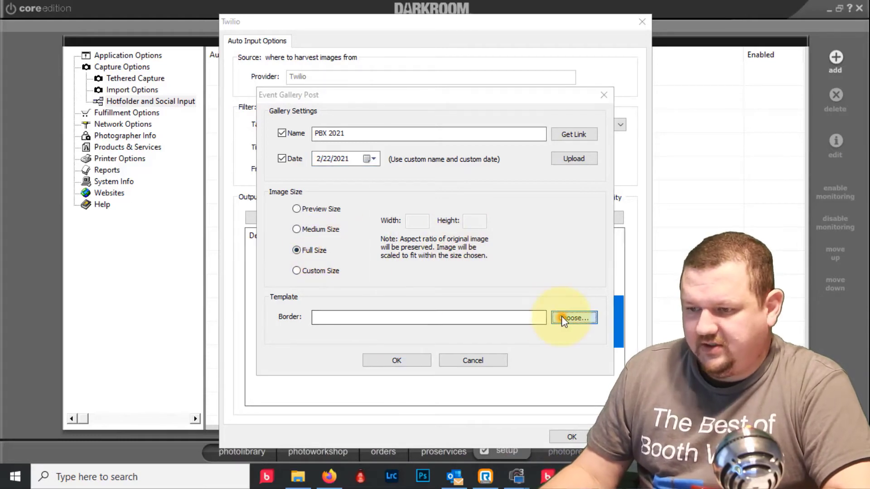
click(116, 407)
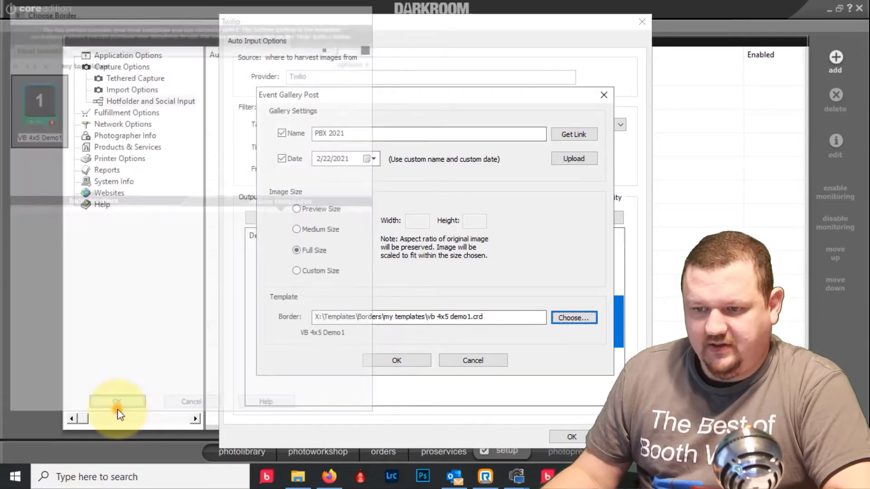
click(389, 359)
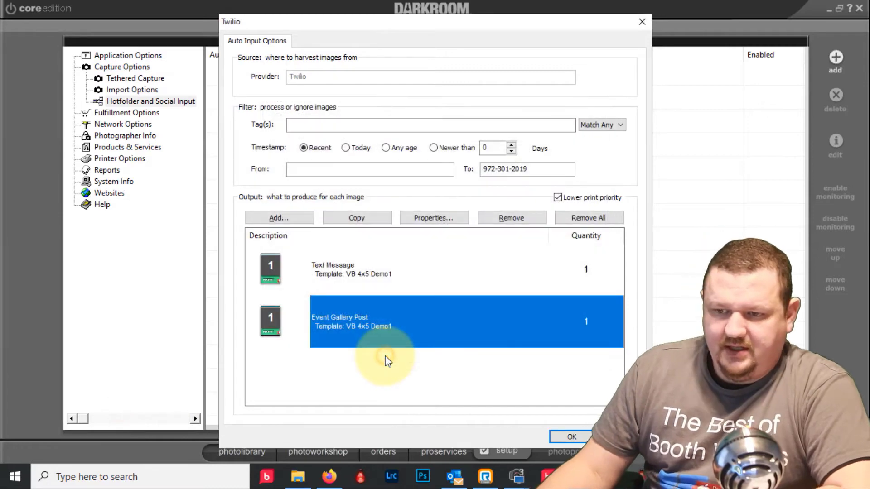
- Add one Digital Media item from Digital Delivery Products as a third Twilio output
click(287, 219)
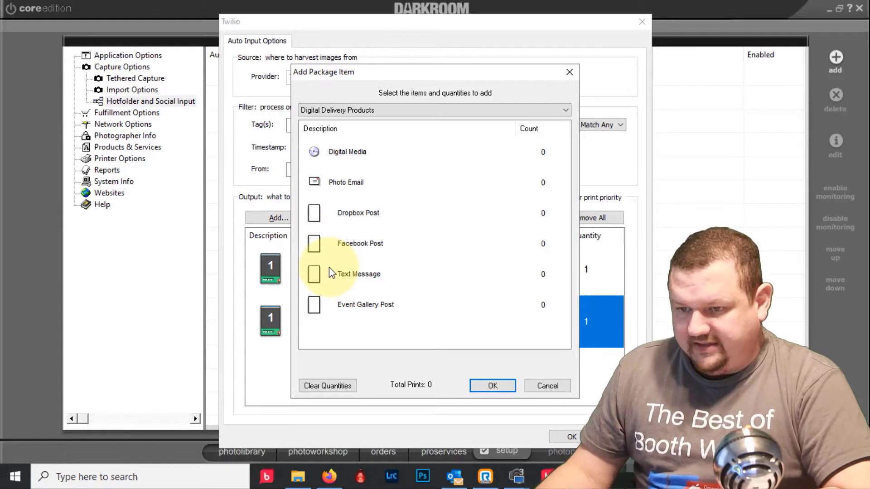
click(316, 152)
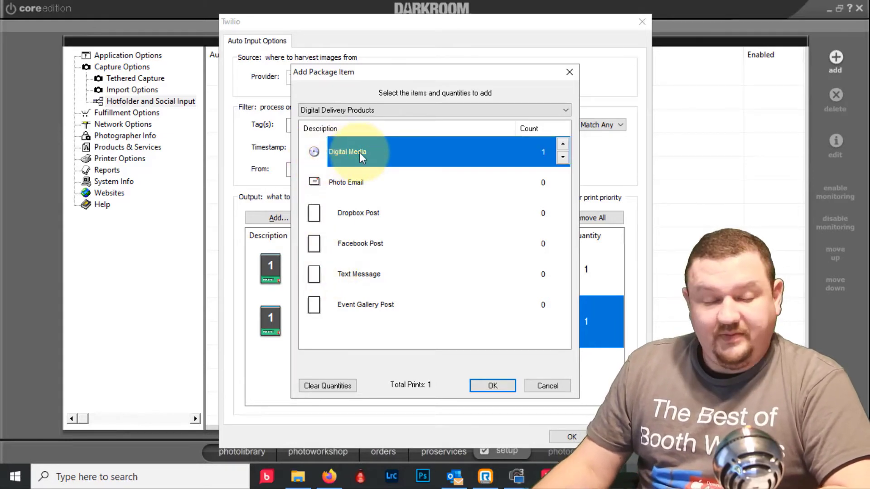
click(494, 386)
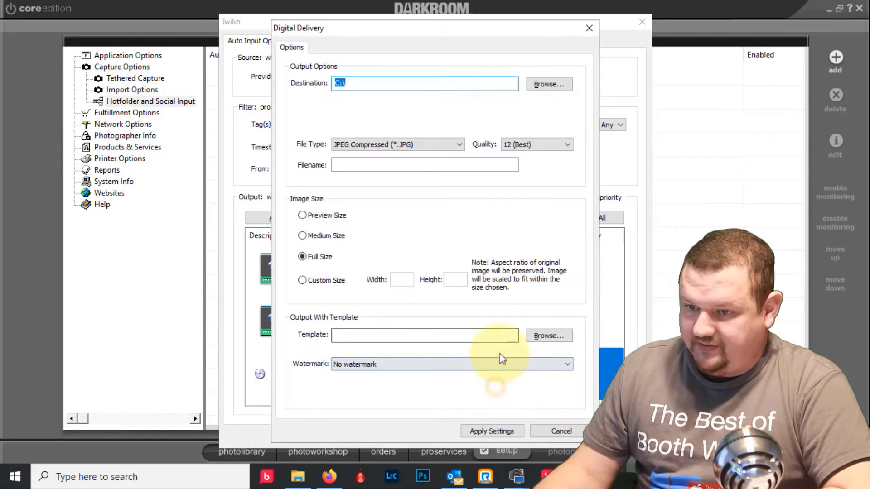
- Create a VB Demo folder on the Desktop and set it as the Digital Media output's destination
click(536, 84)
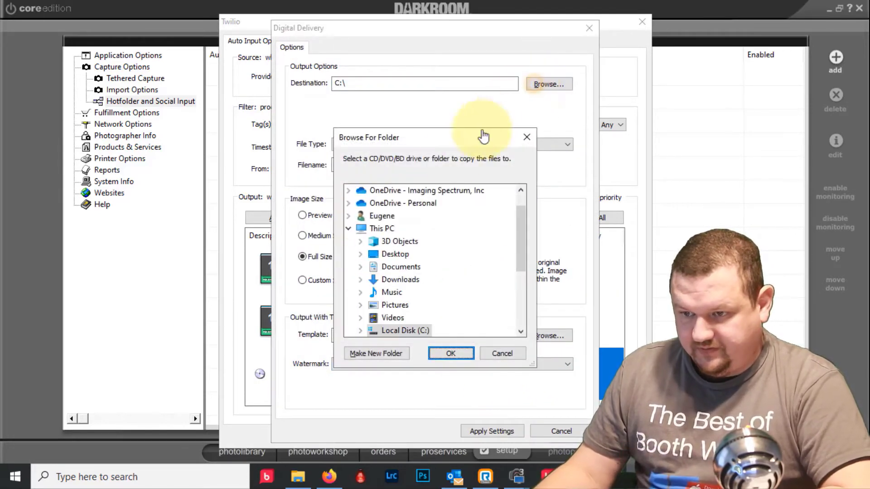
click(373, 229)
scroll(372, 226, up, 2)
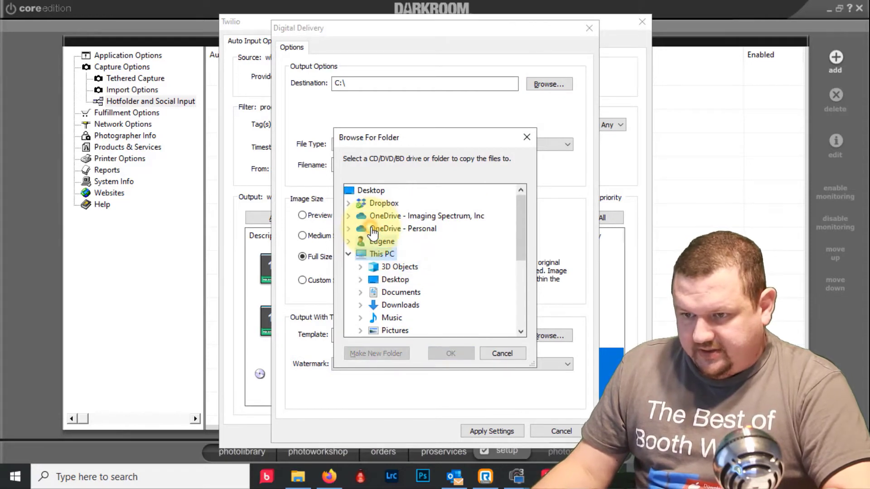
click(375, 191)
click(347, 254)
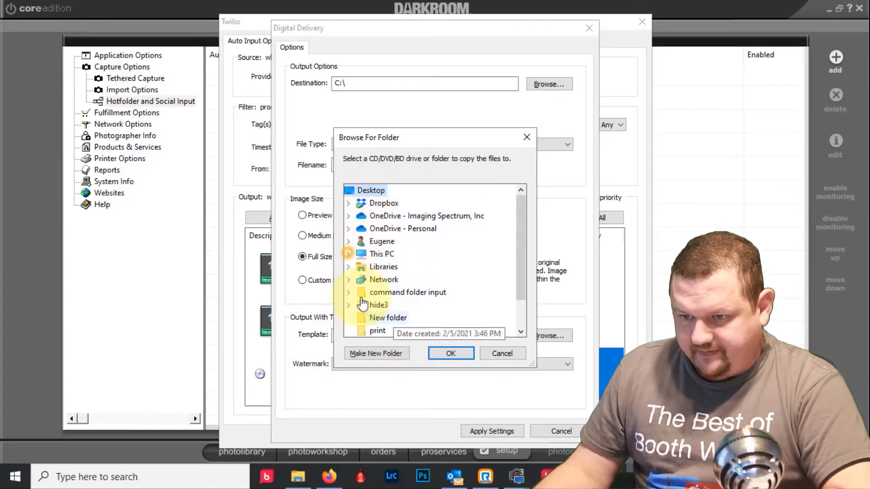
click(378, 354)
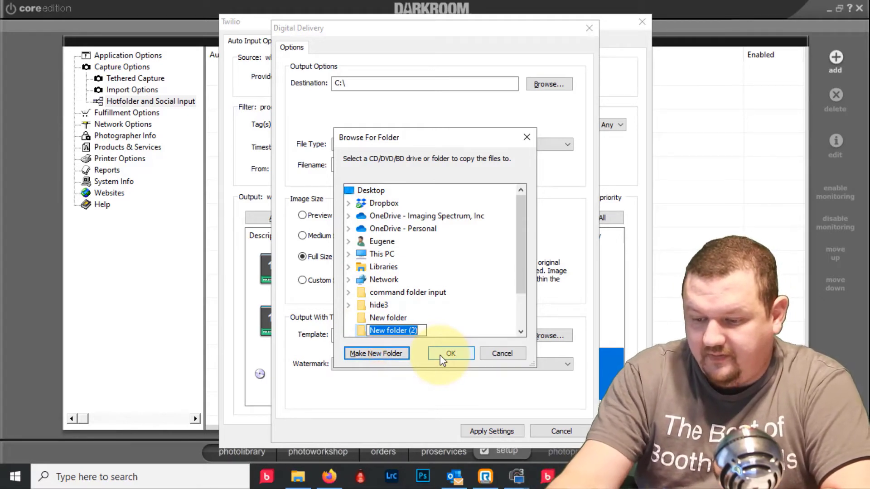
text(VB Demo)
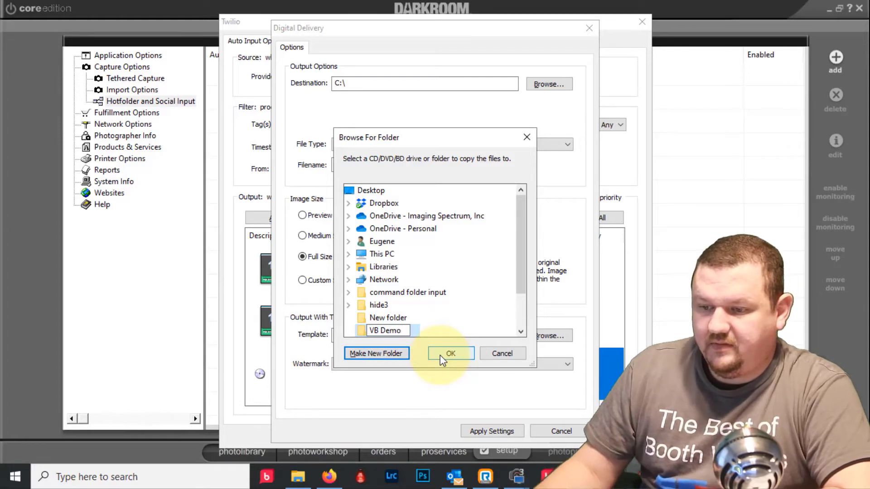
key(Escape)
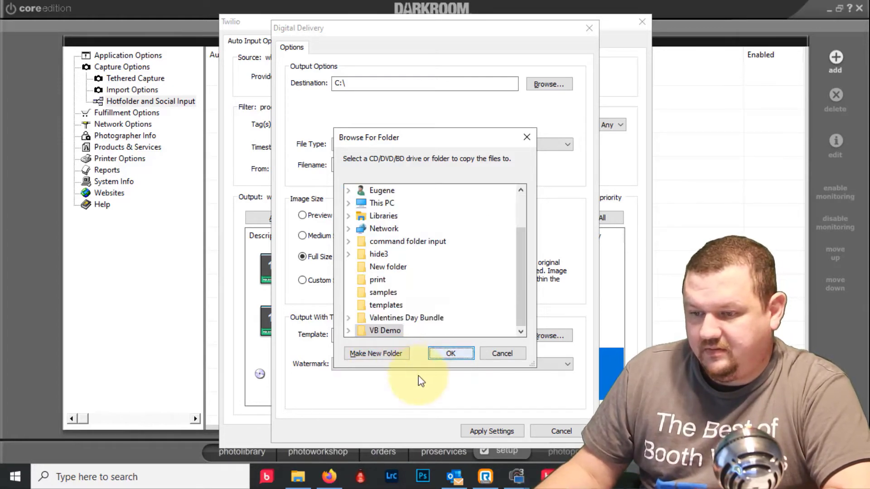
click(449, 354)
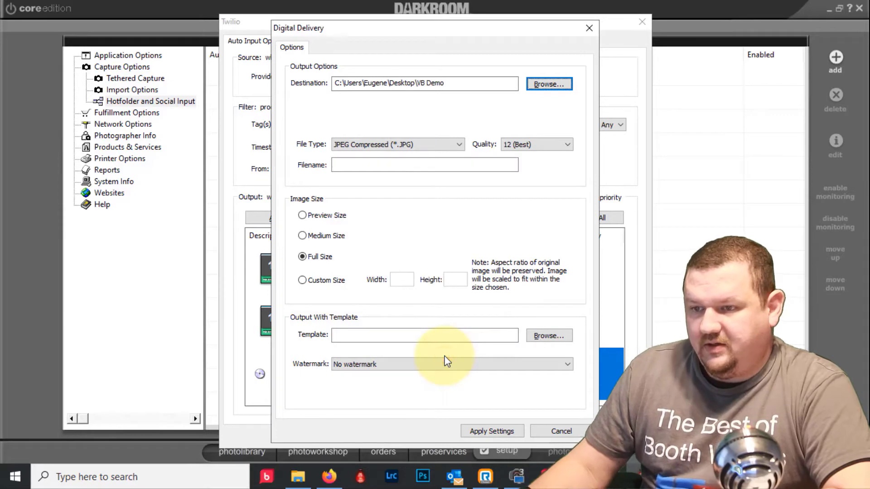
- Choose VB 4x5 Demo1 as the Digital Media output's template and apply the delivery settings
click(549, 337)
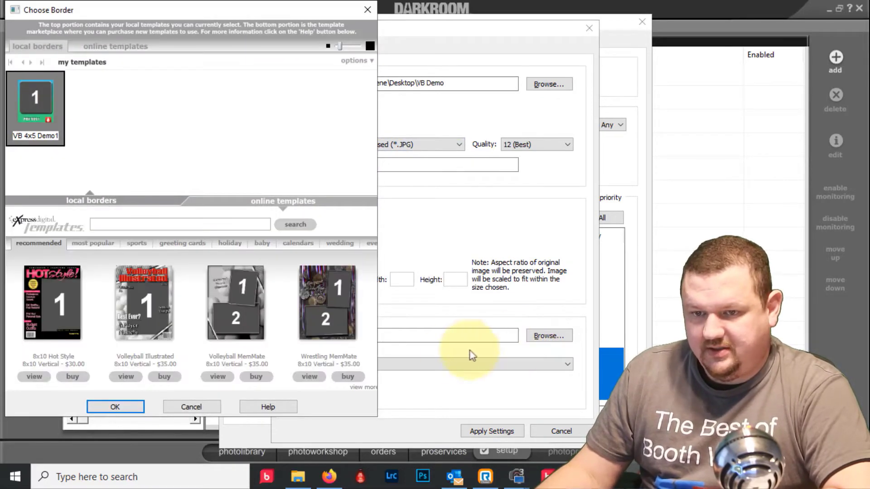
click(114, 407)
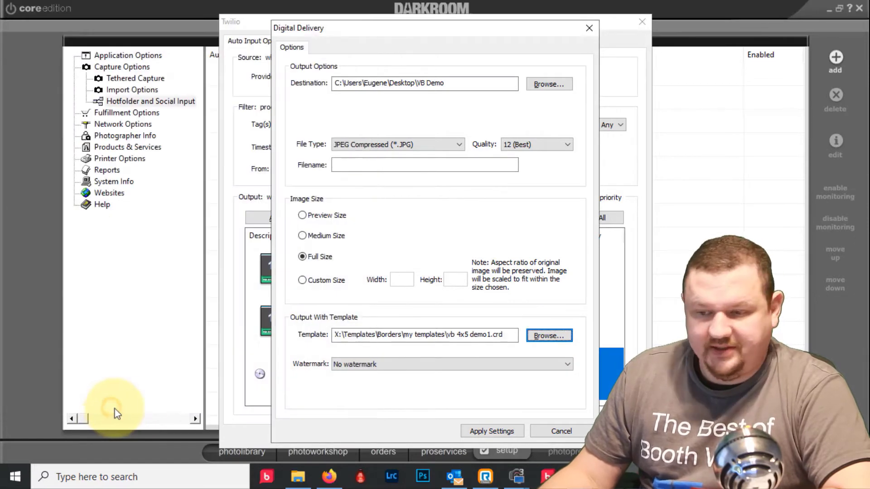
click(485, 433)
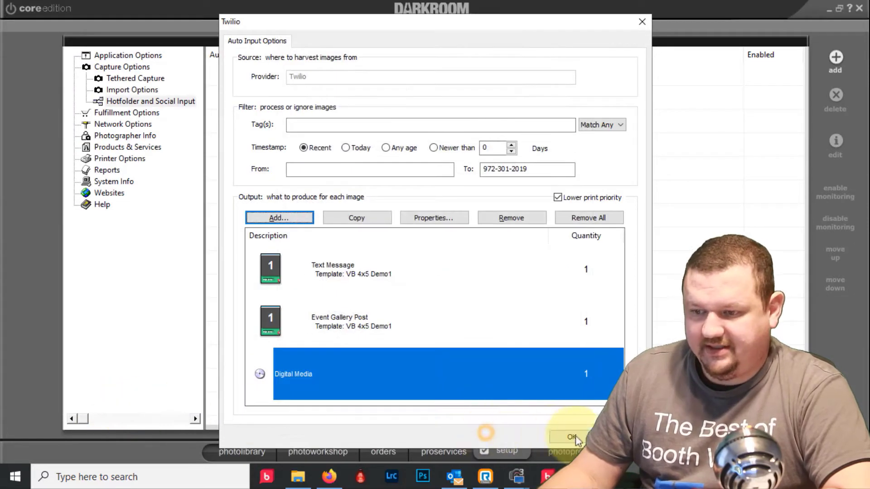
- Save the Twilio auto input with its three outputs and switch to the photo library
click(570, 437)
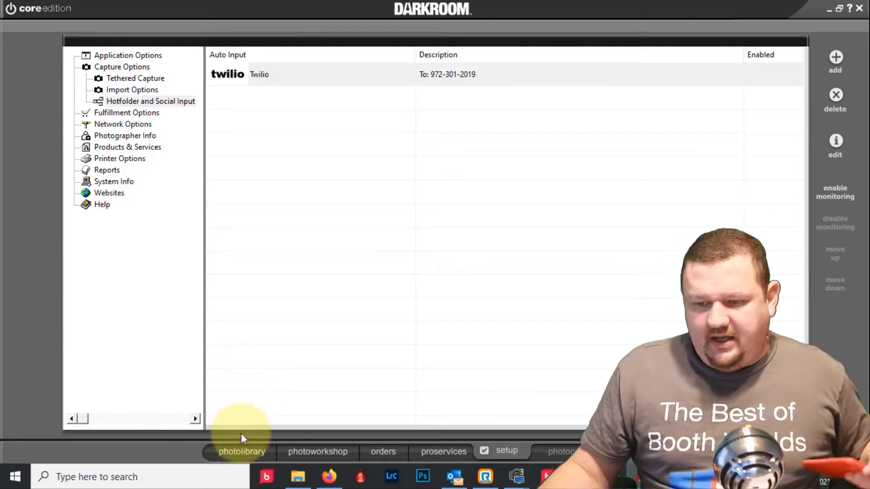
click(237, 450)
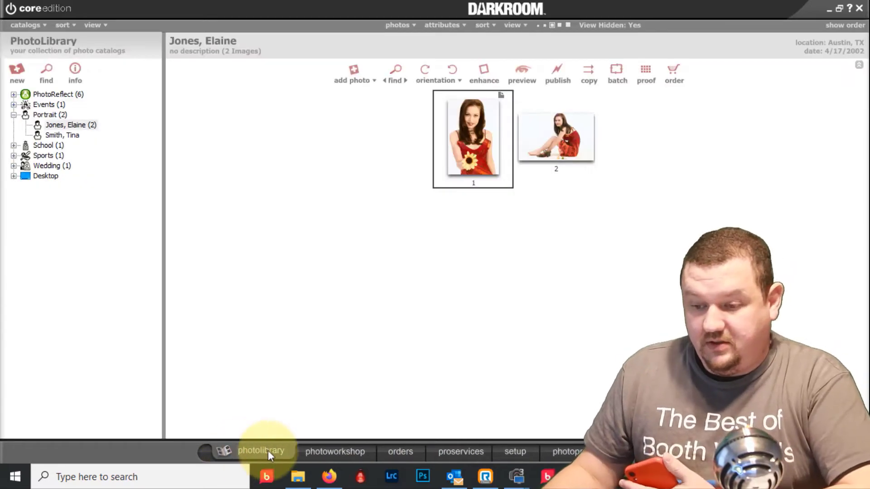
- Delete the saved text message order from the new orders list
click(406, 453)
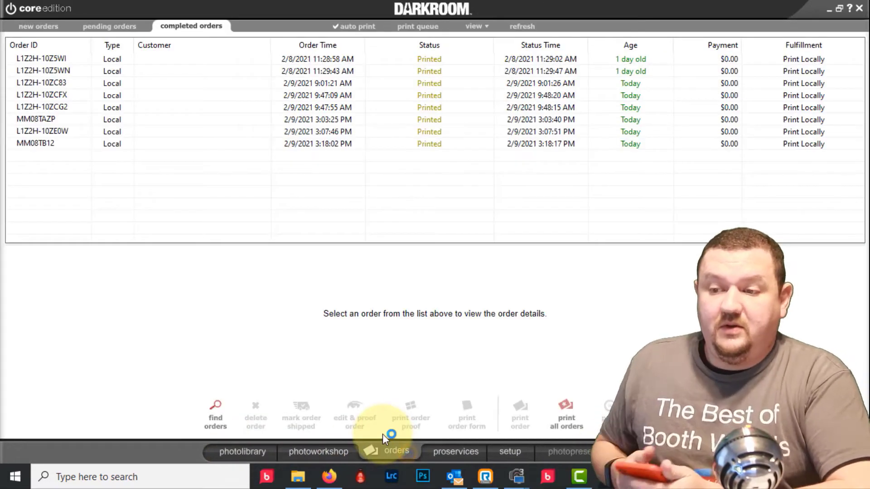
click(26, 25)
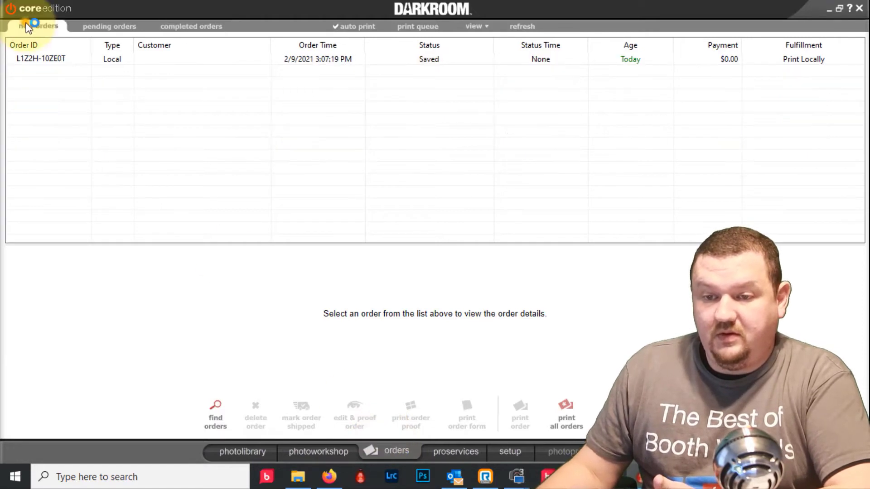
click(237, 59)
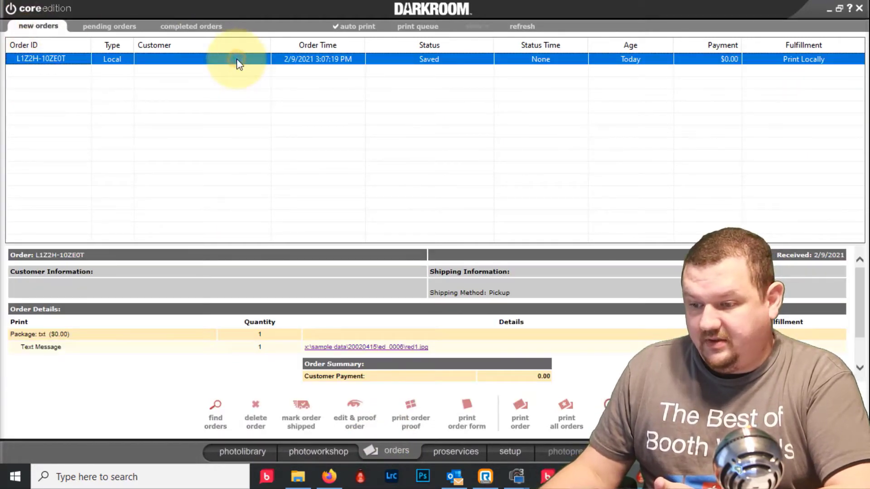
click(256, 426)
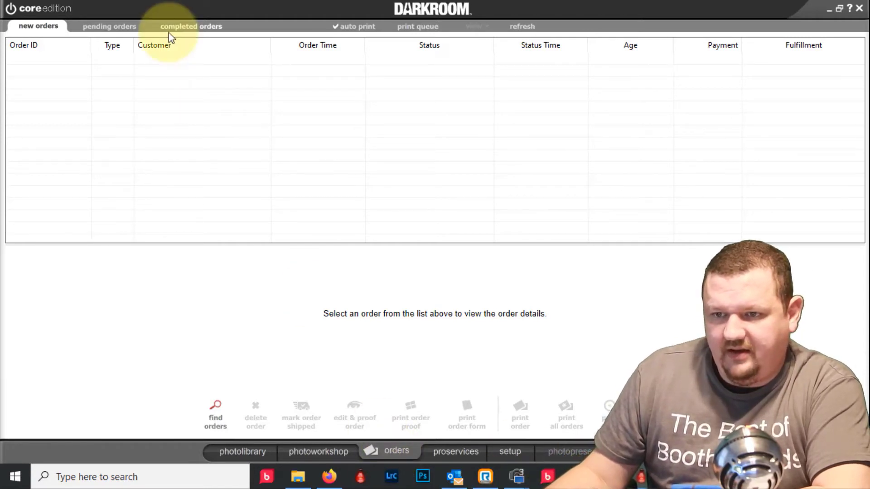
- Enable monitoring for the Twilio hotfolder and social input and return to the orders
click(519, 447)
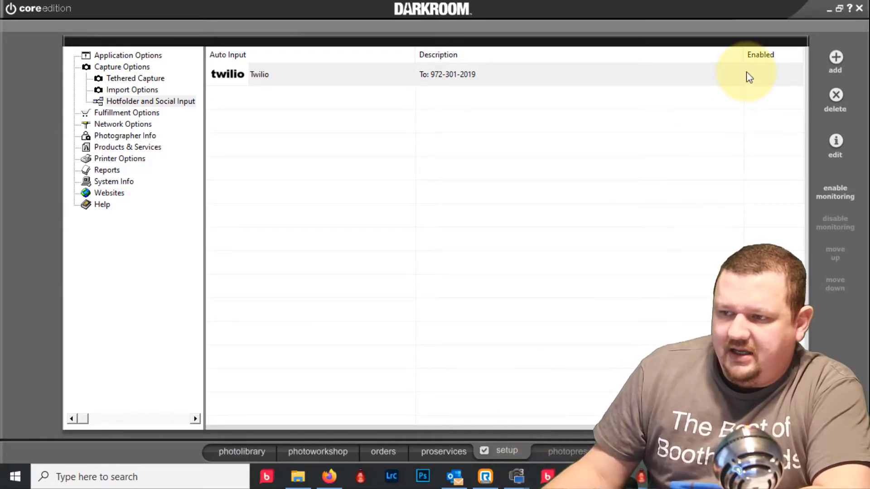
click(836, 192)
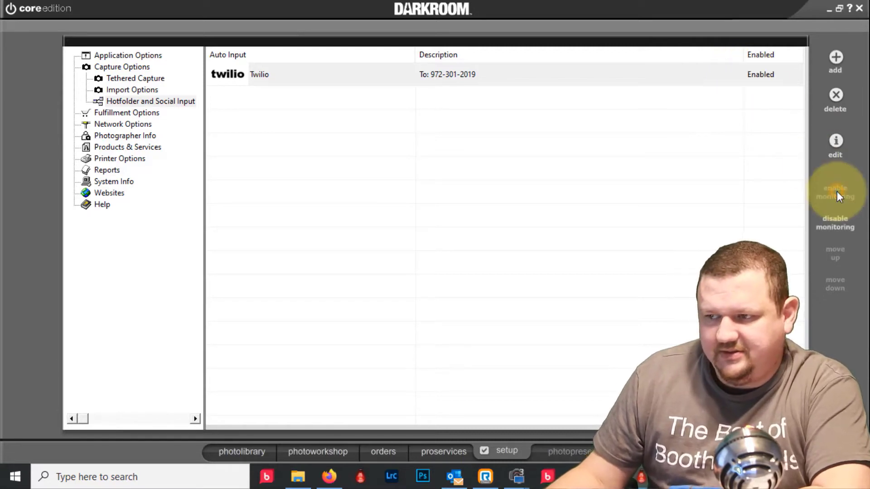
click(382, 450)
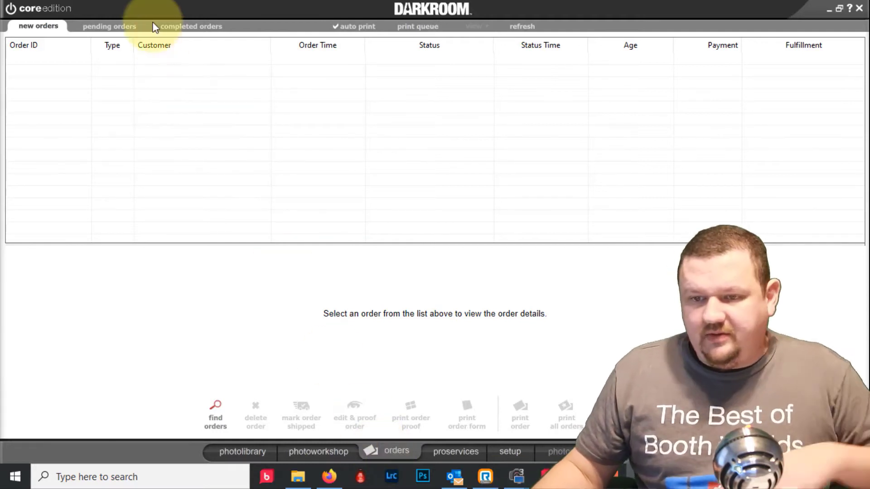
- Open the completed order from 3:56:11 PM for proofing to examine its bordered photos
click(181, 25)
click(224, 158)
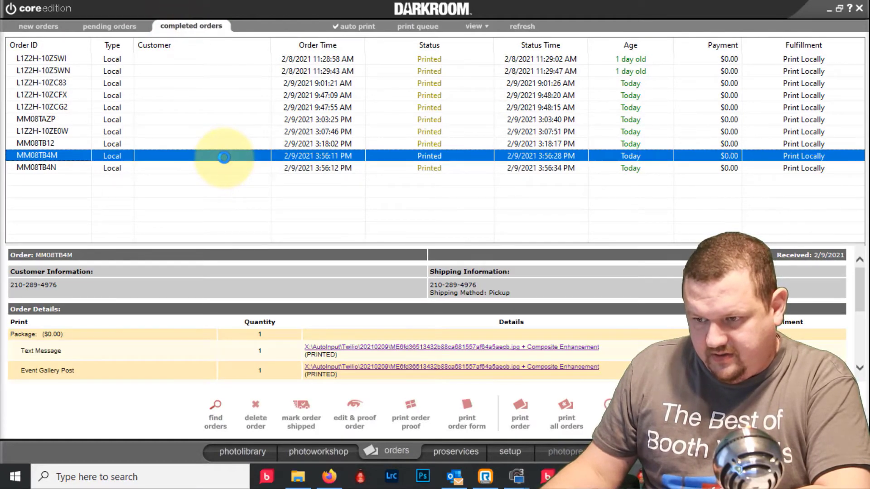
double_click(225, 155)
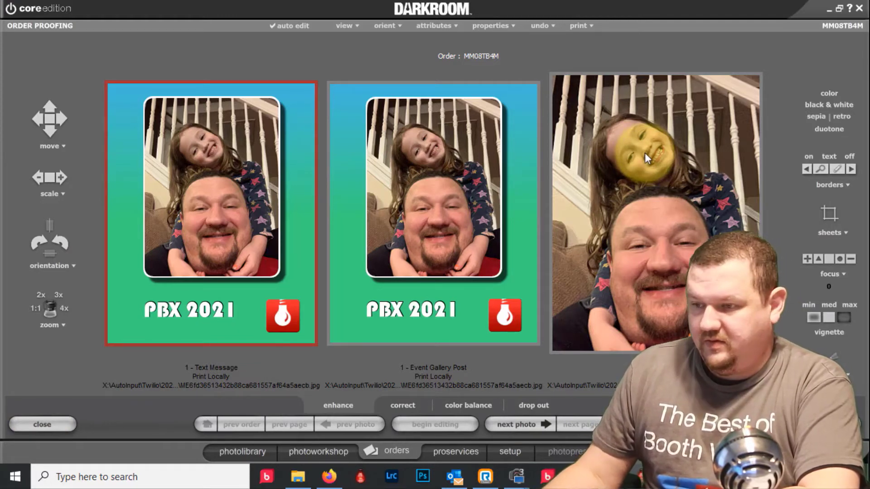
- Open the VB Demo folder on the desktop and delete the bordered landscape photo of the sleeping child from it
click(829, 10)
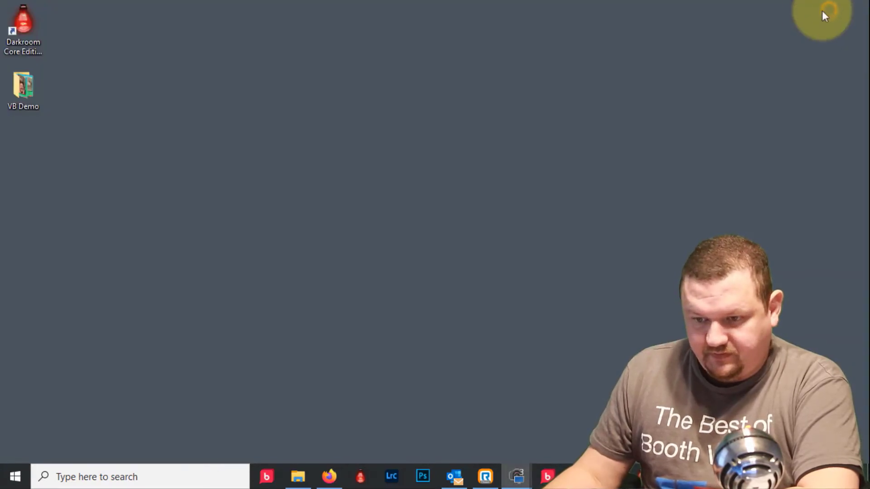
double_click(21, 102)
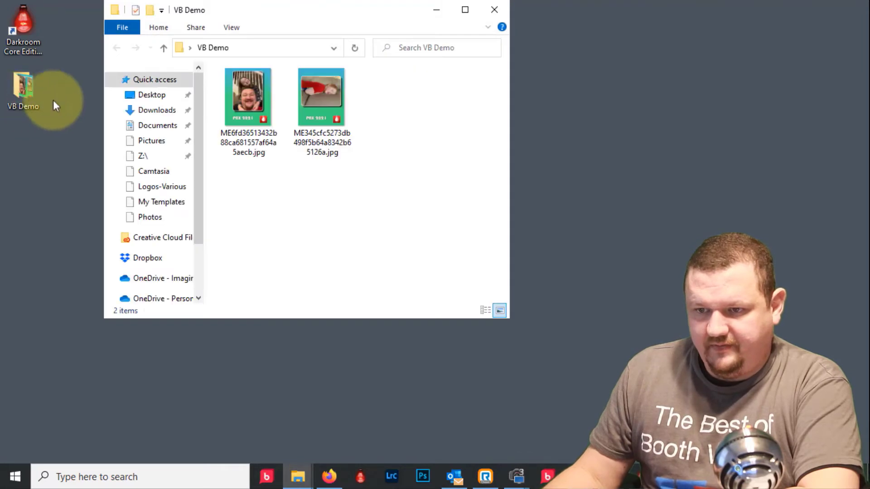
click(310, 94)
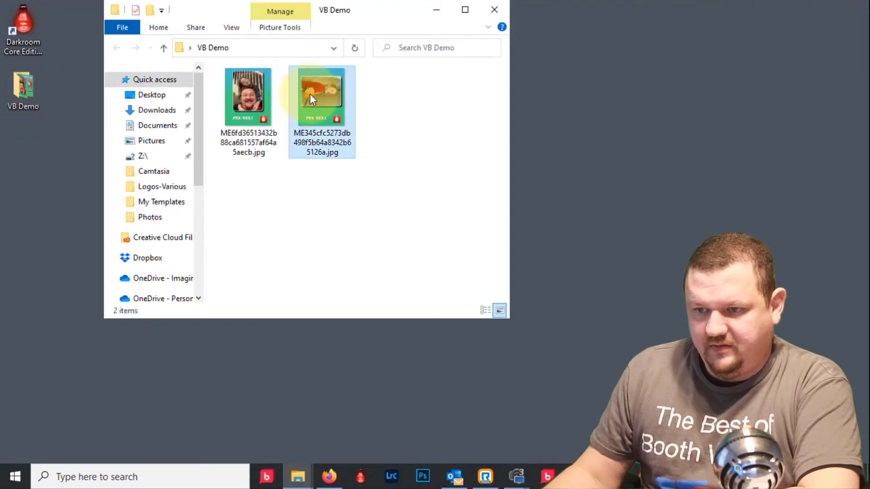
key(Delete)
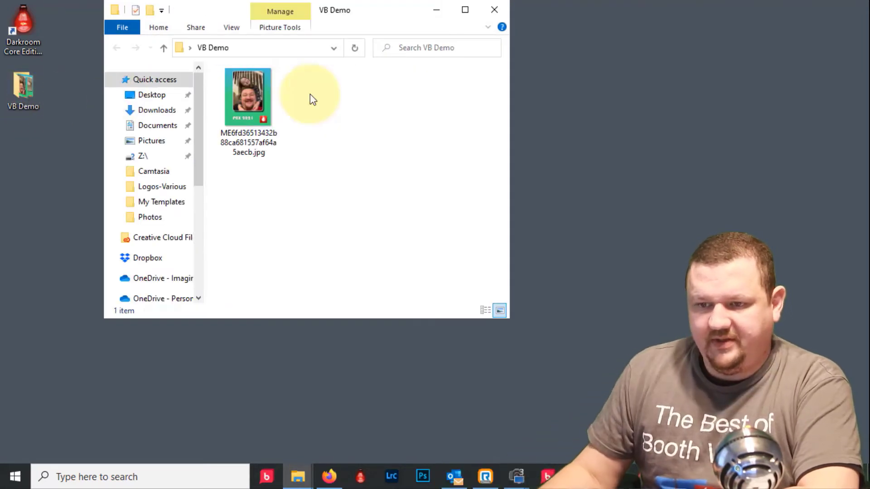
- View the remaining bordered photo from the VB Demo folder at full size, and close the viewer
click(260, 106)
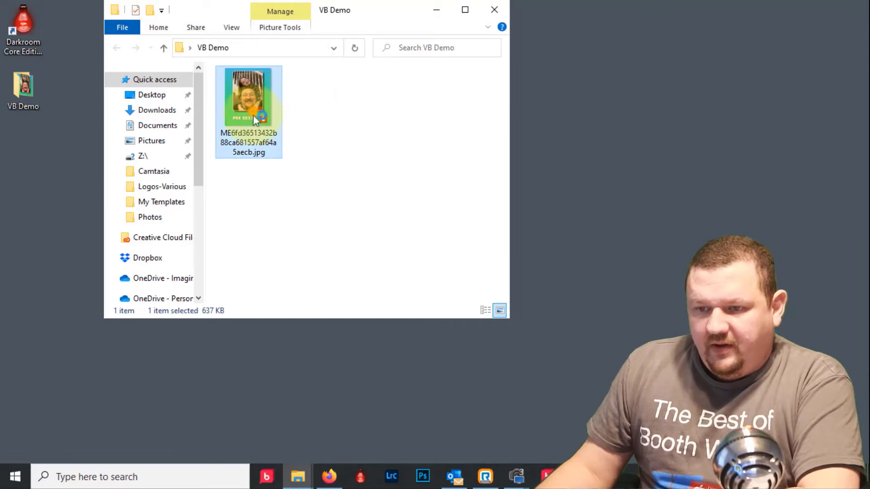
double_click(253, 134)
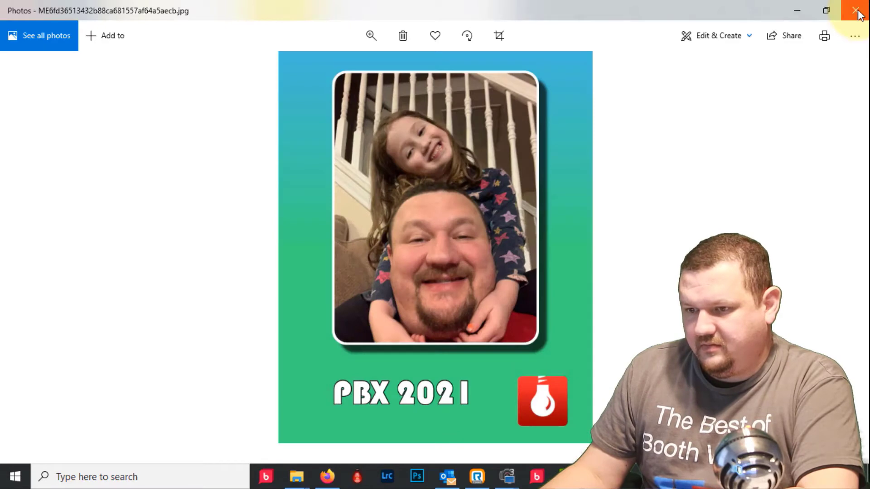
click(856, 11)
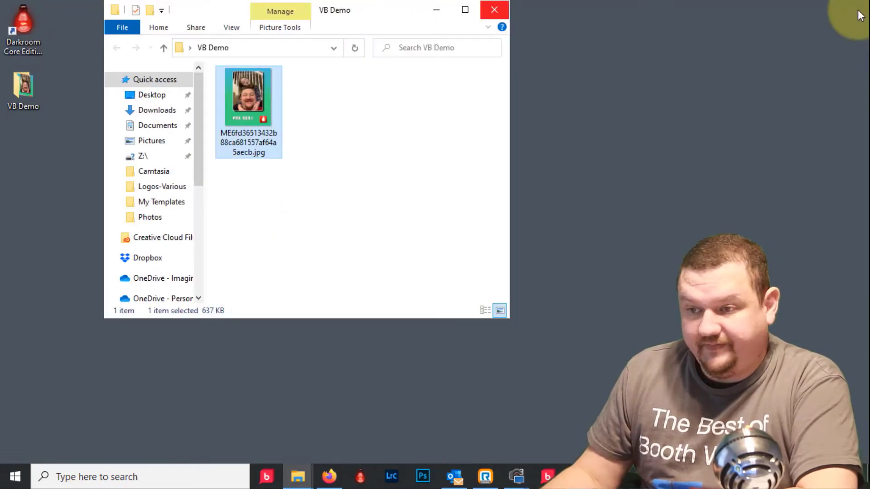
- Switch to Firefox, open the PBX 2021 gallery in Event Gallery and delete the photo of the sleeping child
click(330, 476)
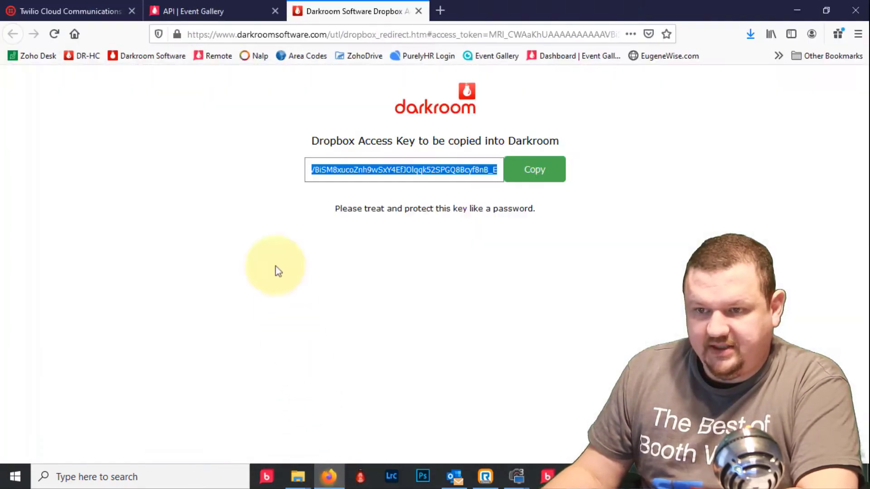
click(214, 18)
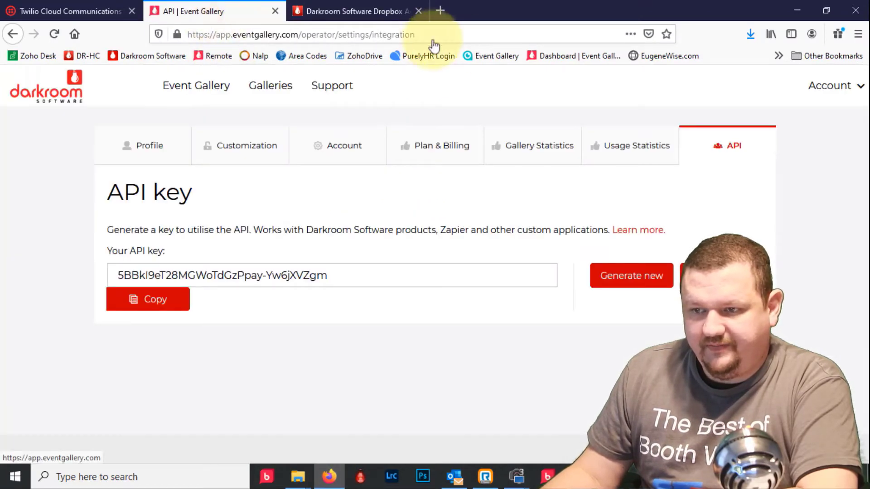
click(566, 58)
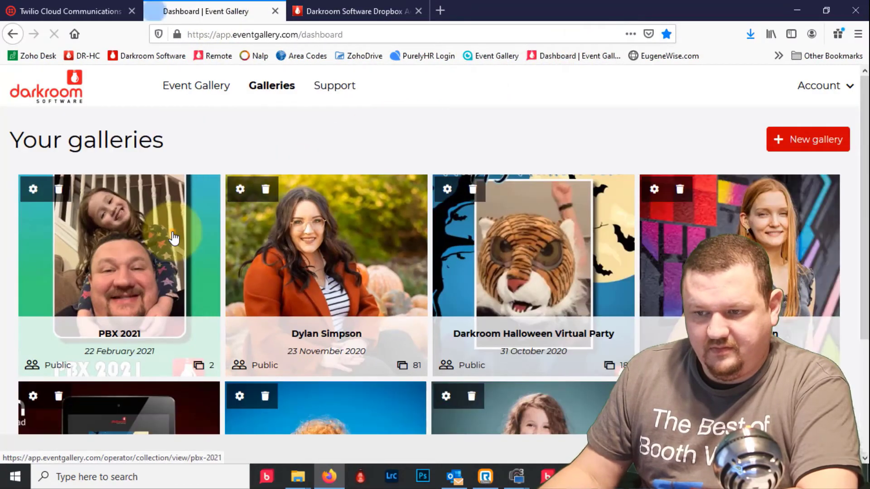
click(173, 237)
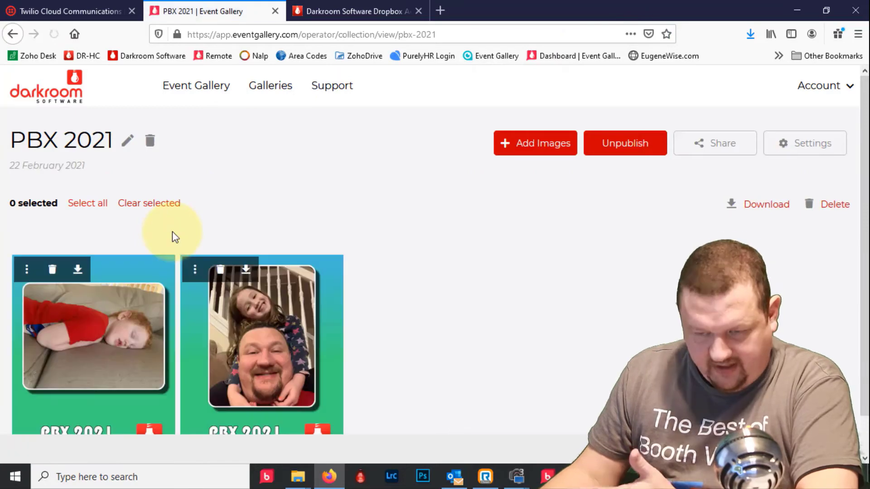
click(52, 269)
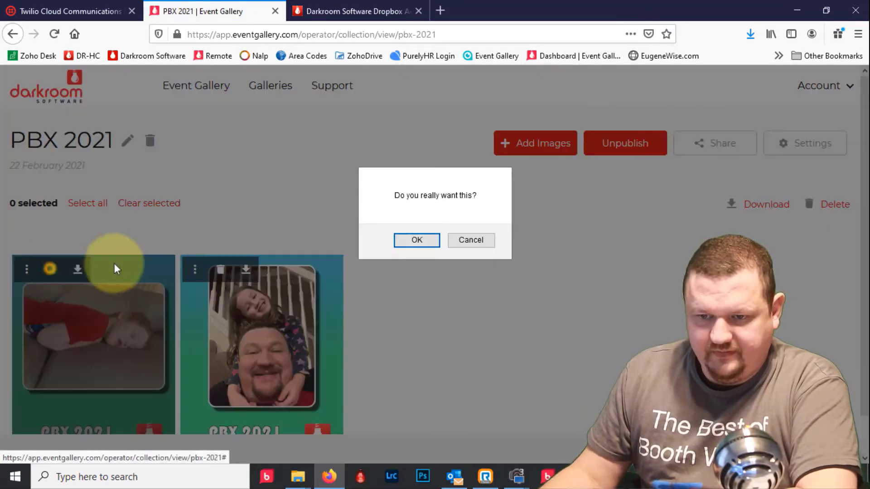
click(406, 240)
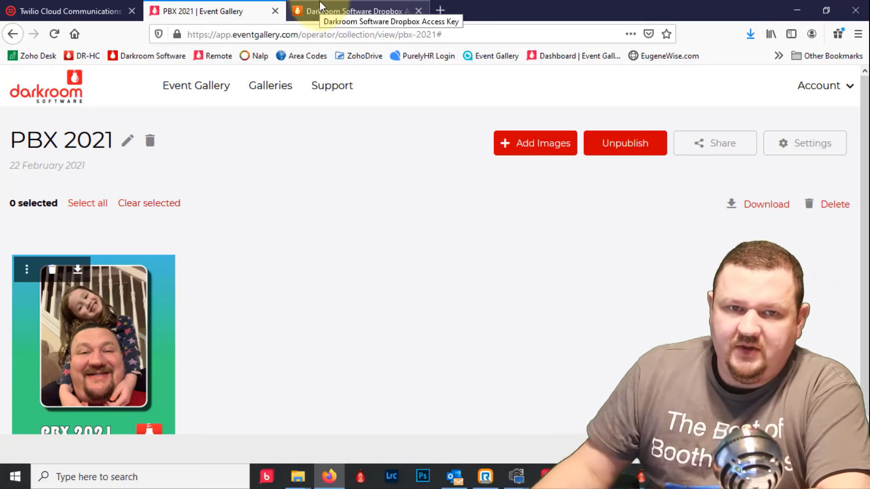
- Switch back to Darkroom, close the order proof and view the new orders
click(794, 9)
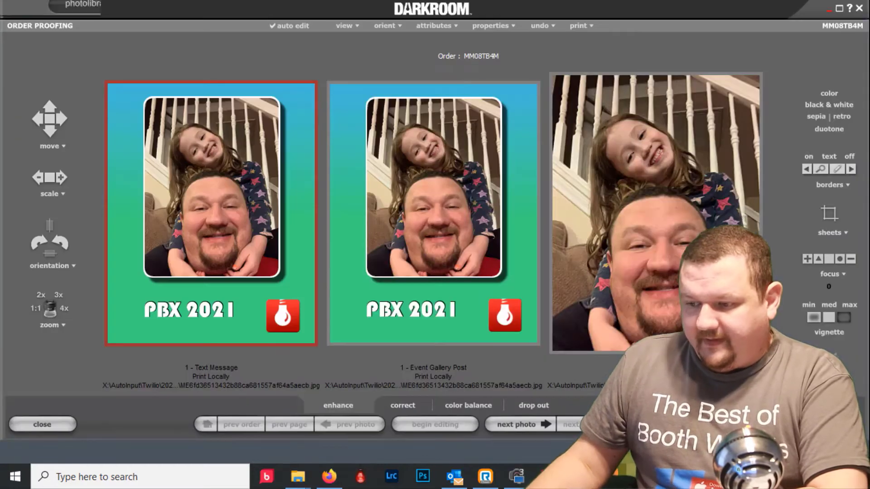
click(44, 429)
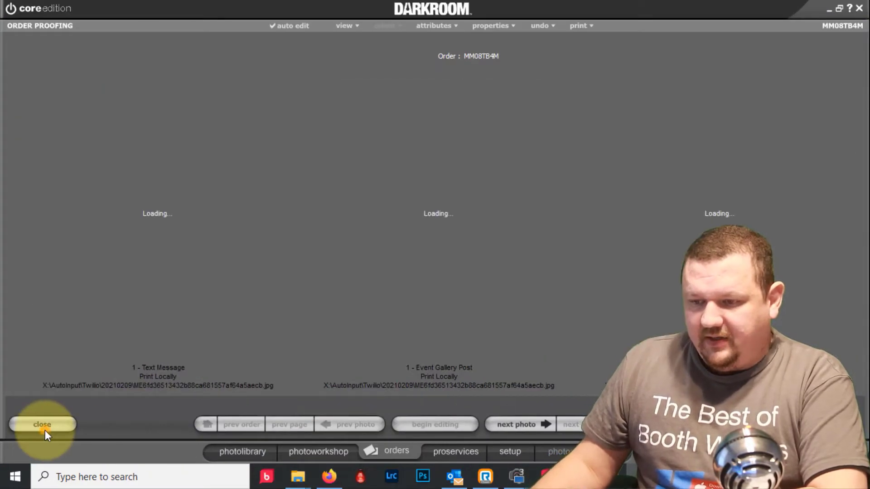
click(39, 27)
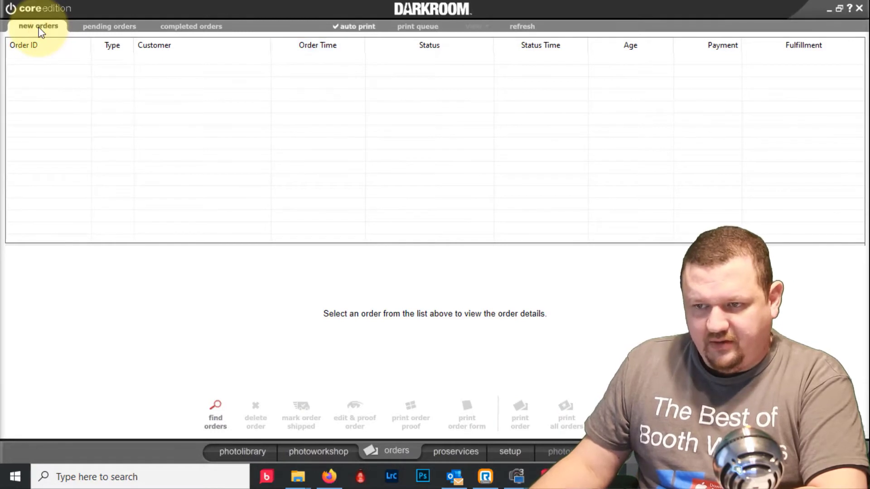
- Remove the txt package from the Standard package group in the products and services setup
click(513, 449)
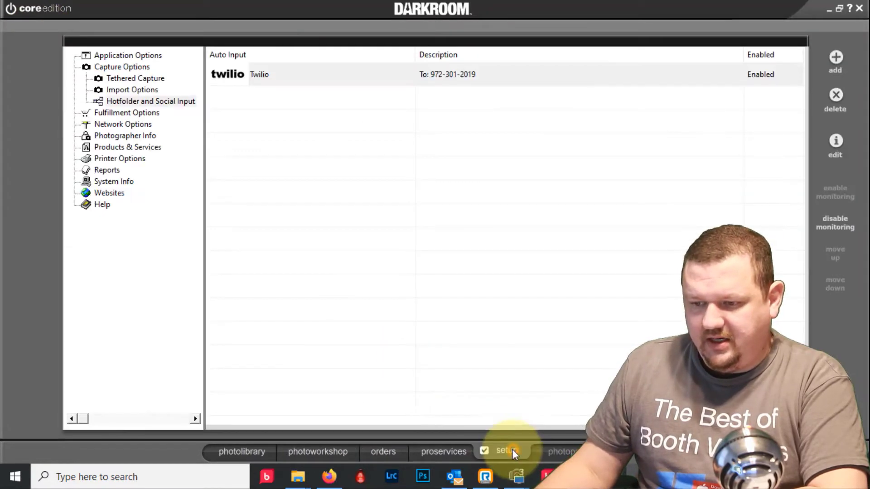
click(116, 147)
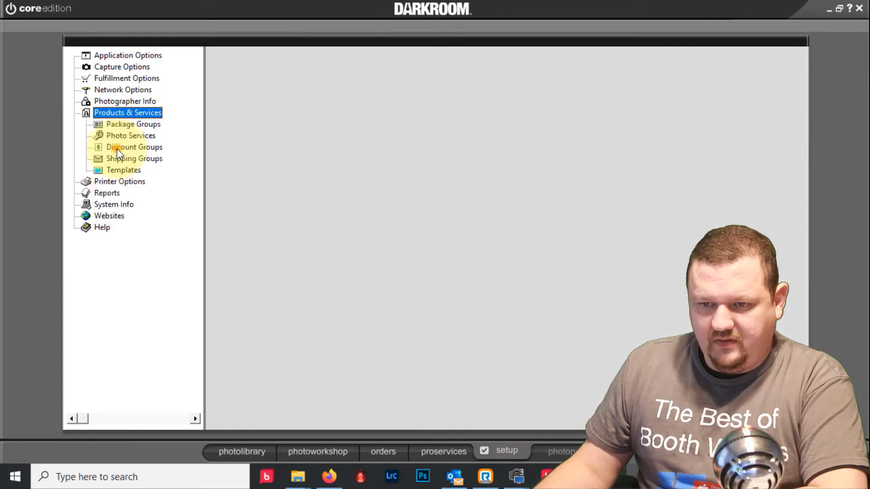
click(118, 124)
click(139, 135)
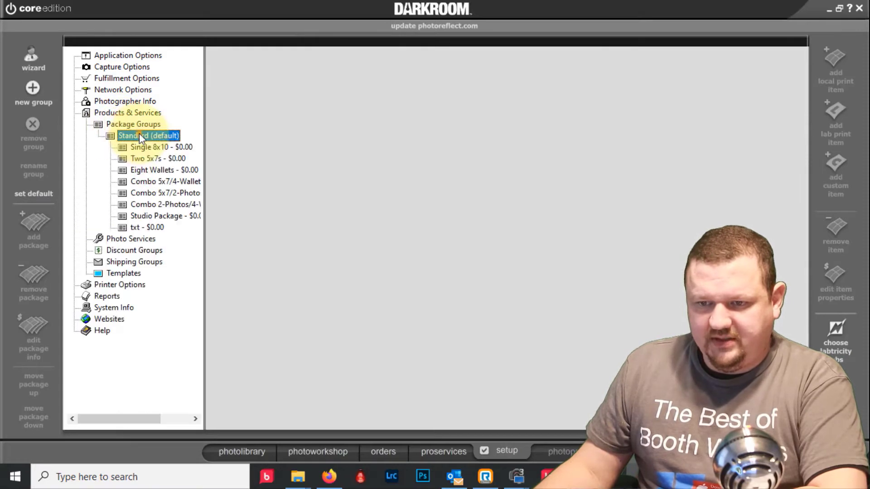
click(139, 227)
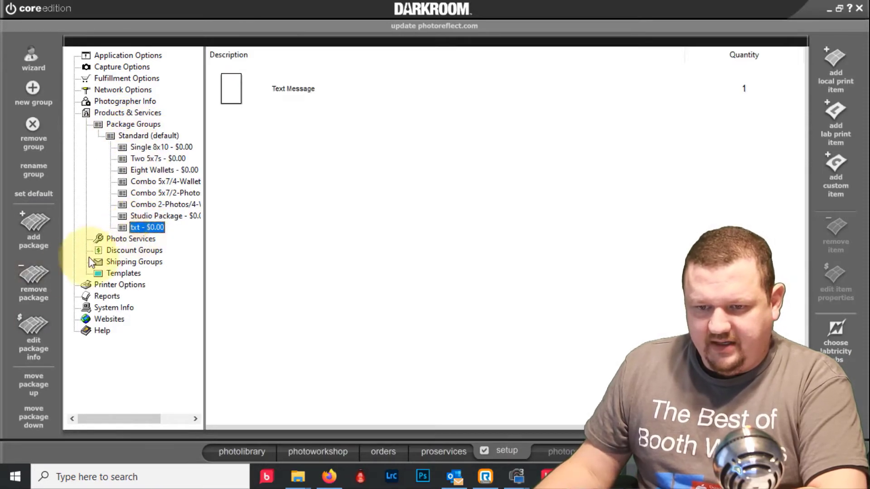
click(37, 290)
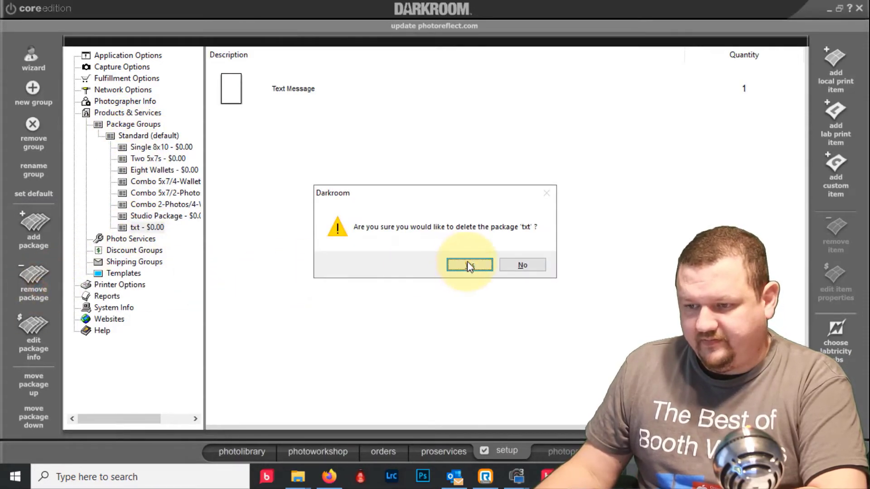
click(456, 263)
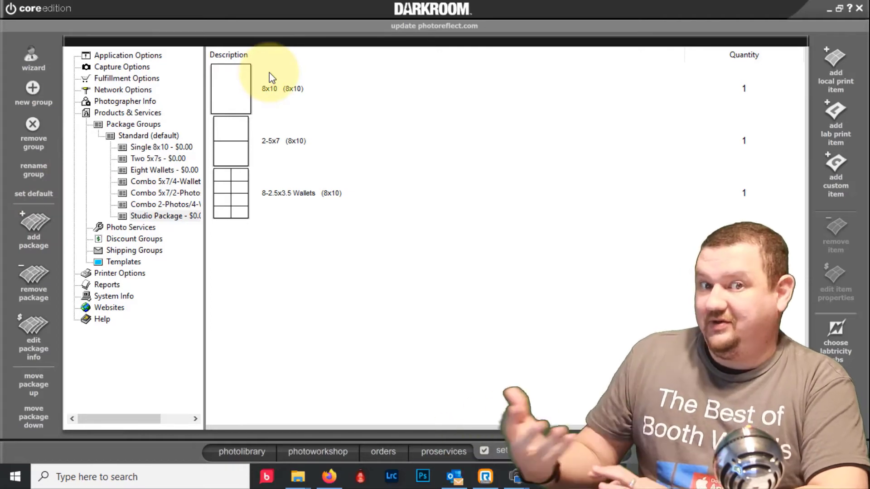
- Add a free package named txt to the Standard package group with Quick Print enabled
click(36, 224)
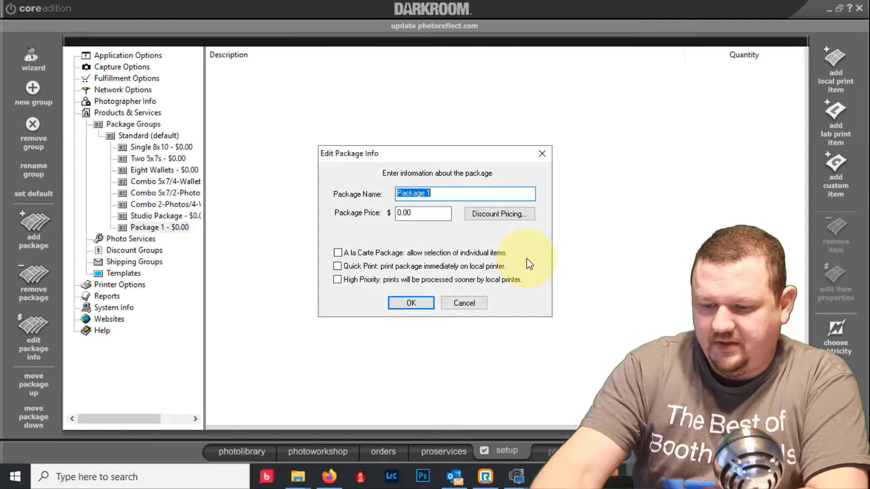
text(txt)
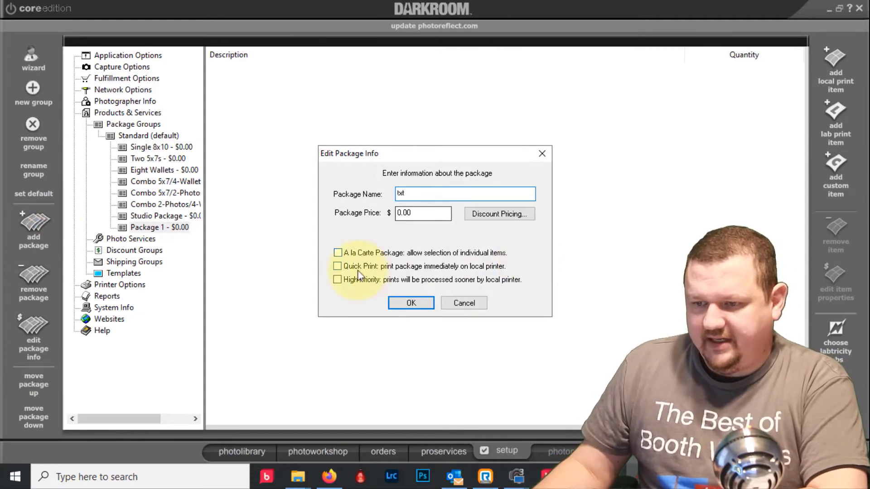
click(359, 272)
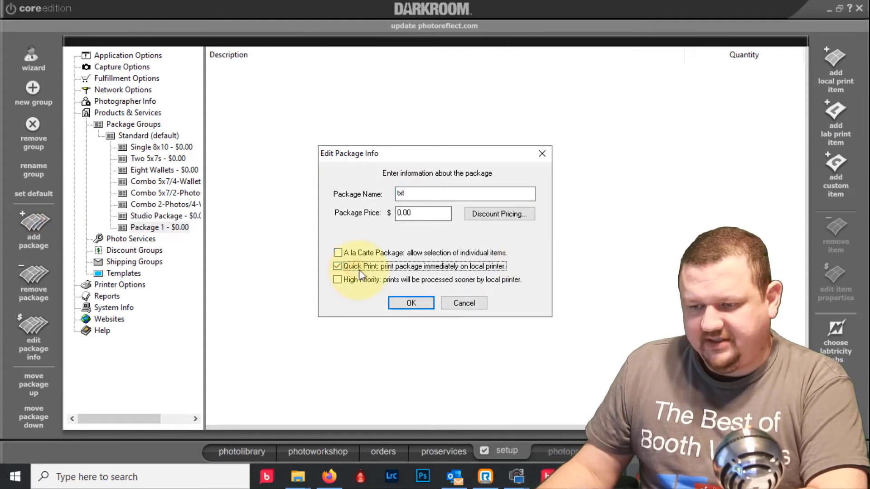
click(411, 304)
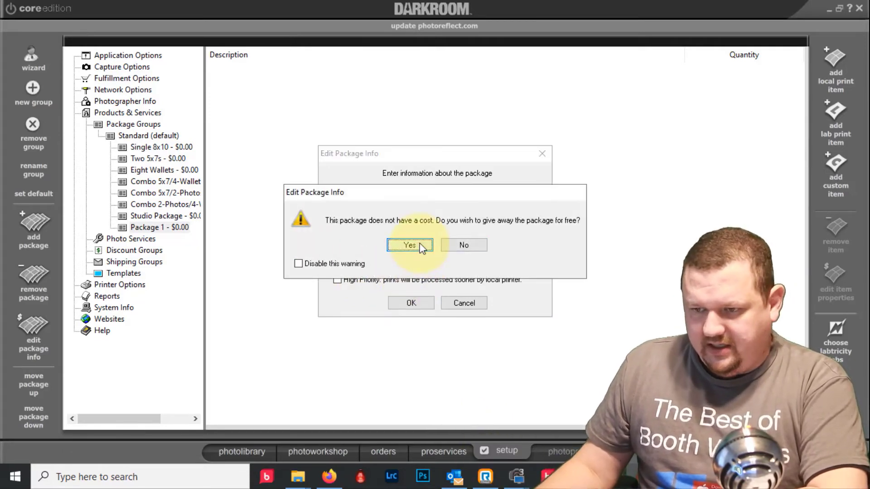
click(409, 245)
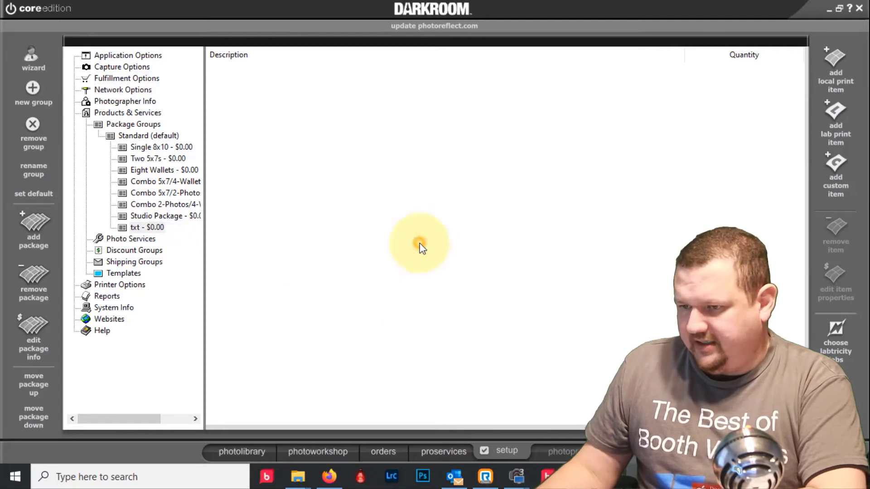
- Add one Text Message item from Digital Delivery Products to the txt package, keeping its default Twilio settings
click(833, 62)
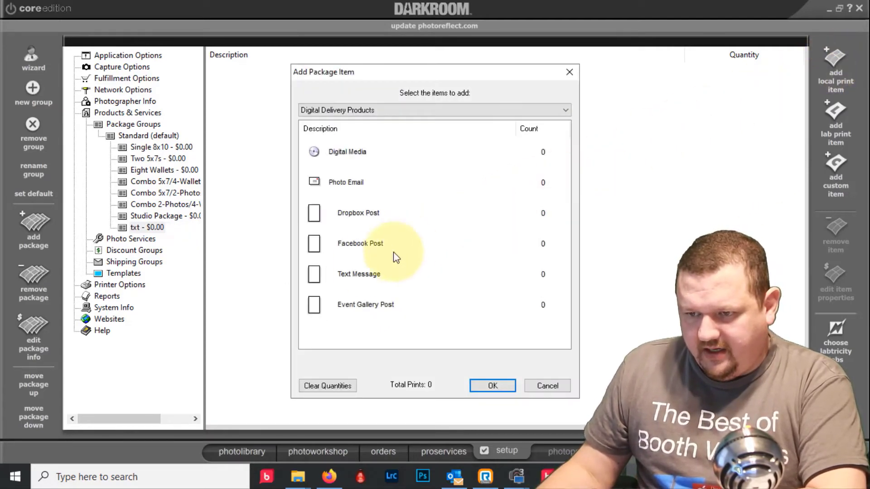
click(357, 271)
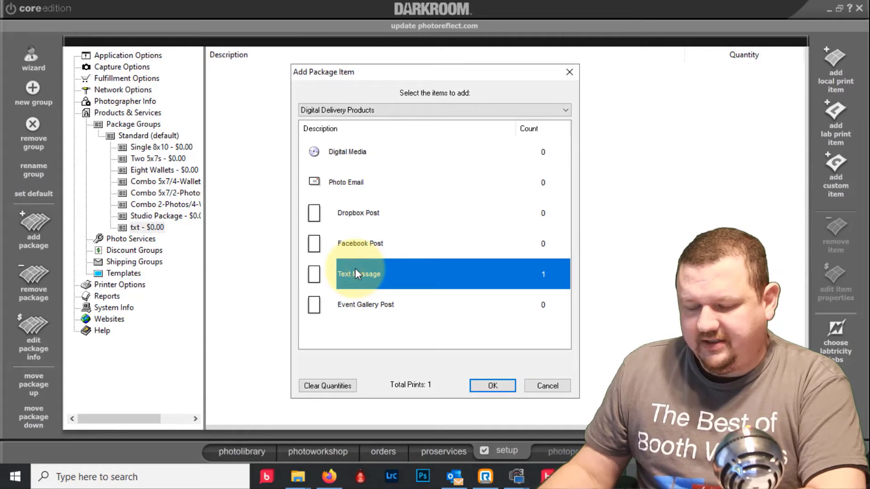
click(491, 388)
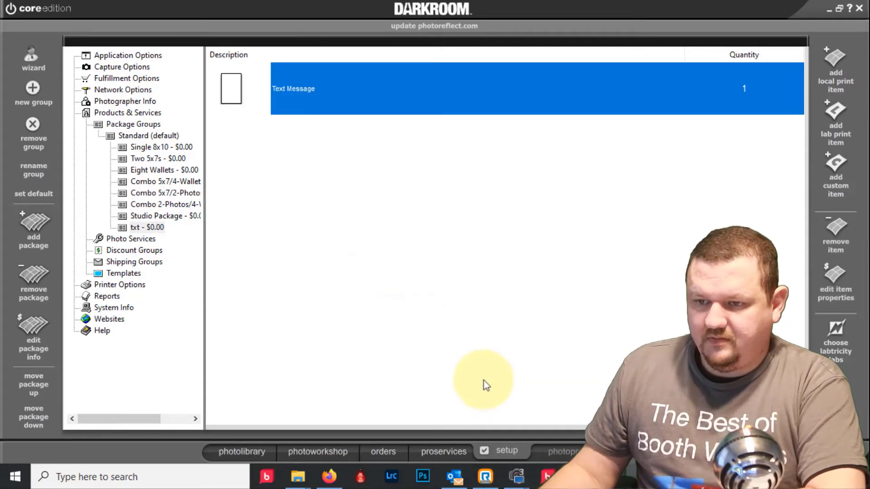
double_click(243, 89)
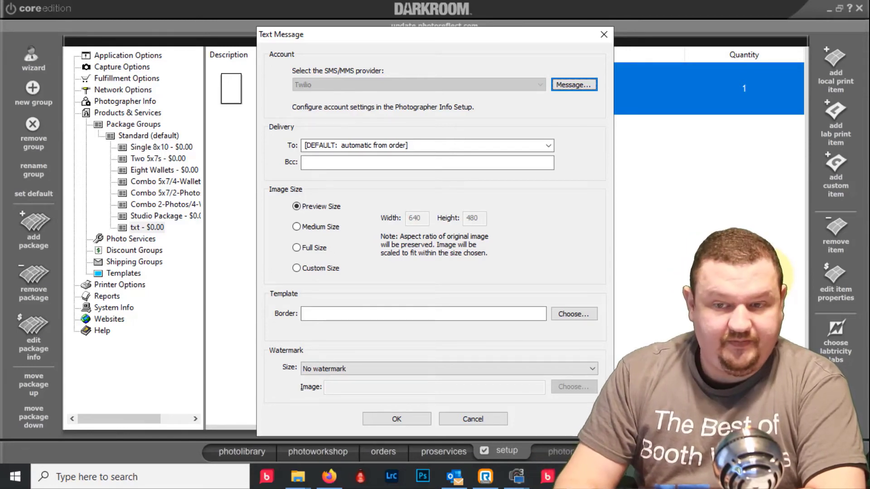
click(401, 418)
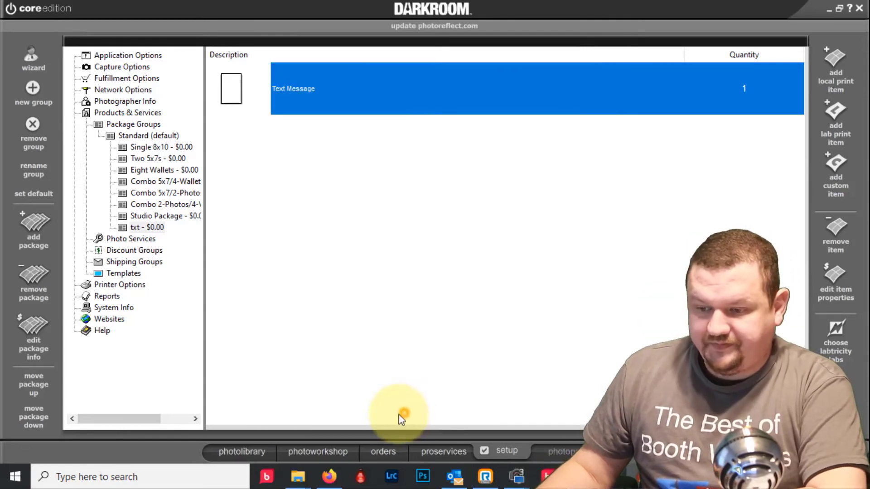
- Show the order panel in the photo library and order the txt package for the first portrait photo, acknowledging the Quick Print notice
click(224, 450)
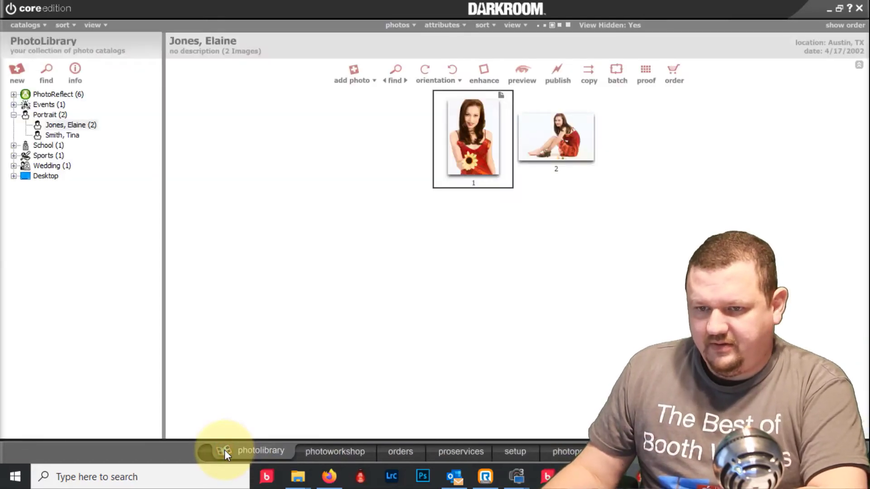
click(846, 25)
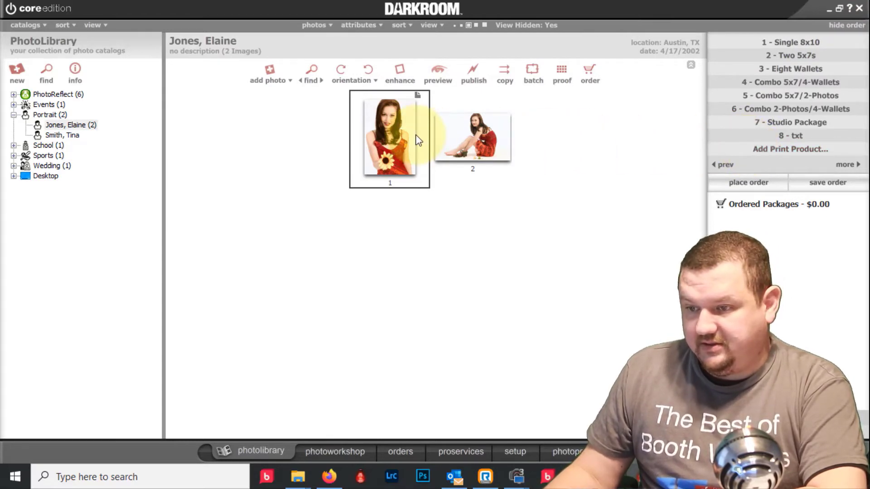
click(790, 136)
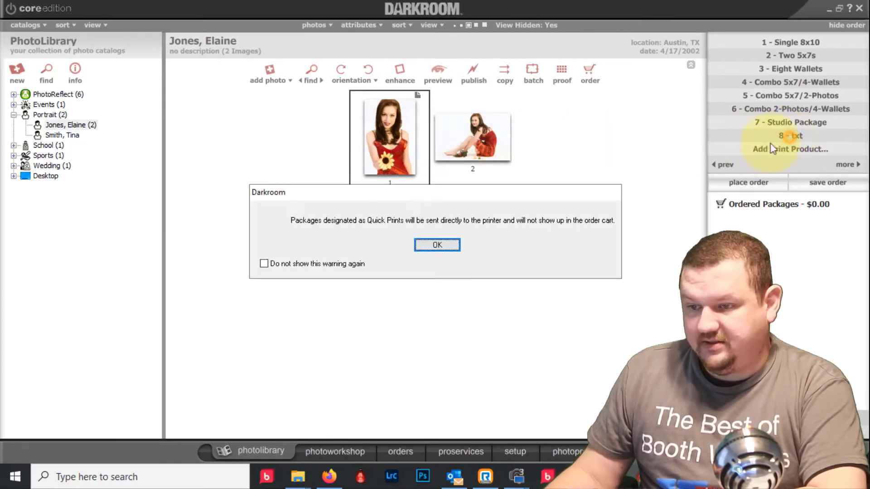
click(443, 244)
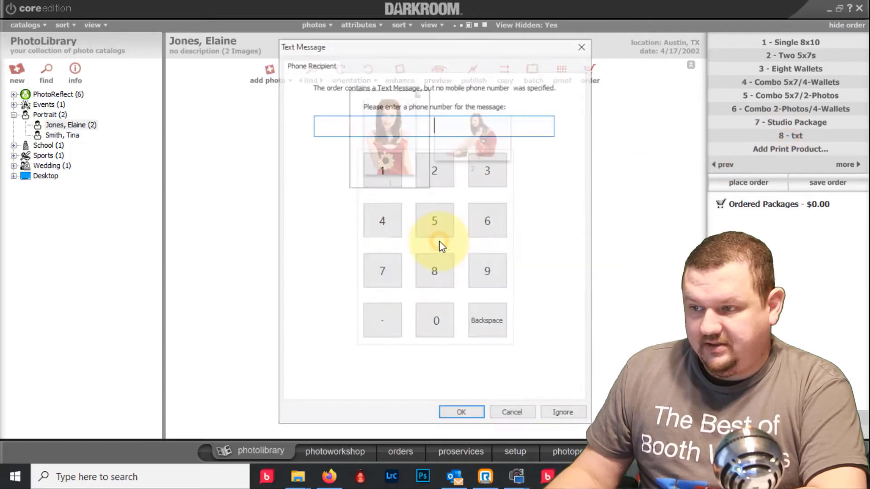
- Enter the recipient's phone number for the text message and send the order
text(??)
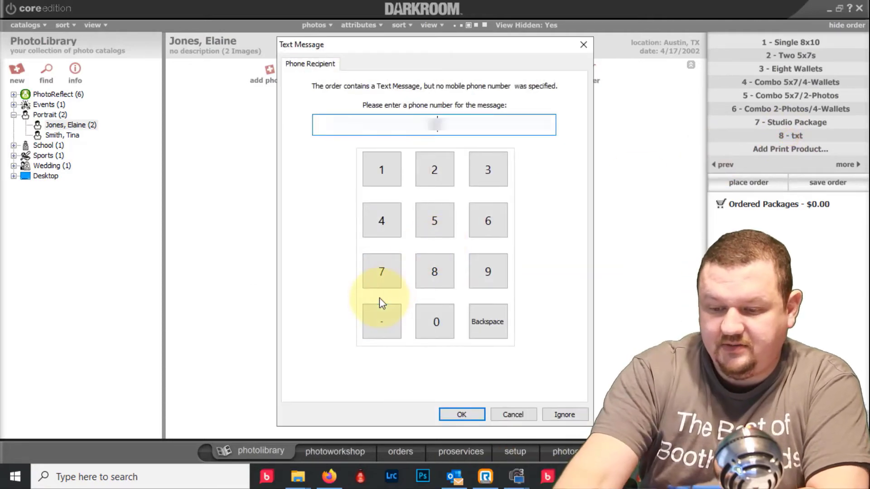
text(??)
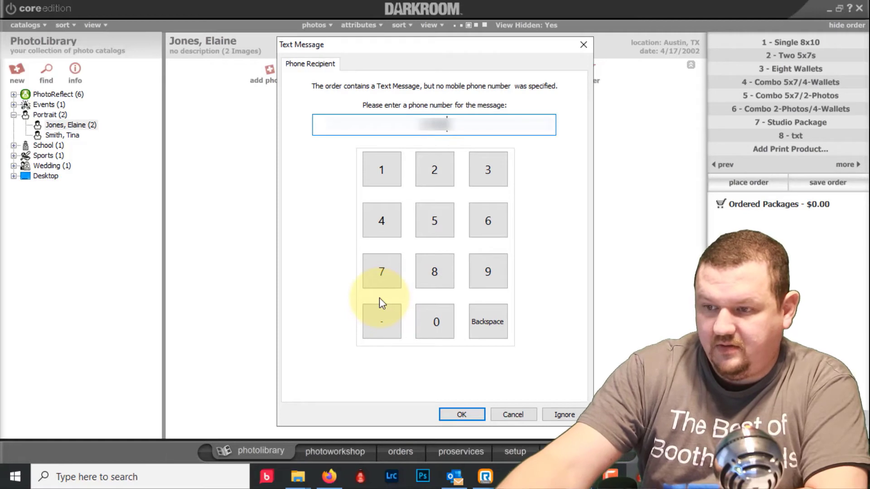
key(BackSpace)
key(BackSpace)
text(???)
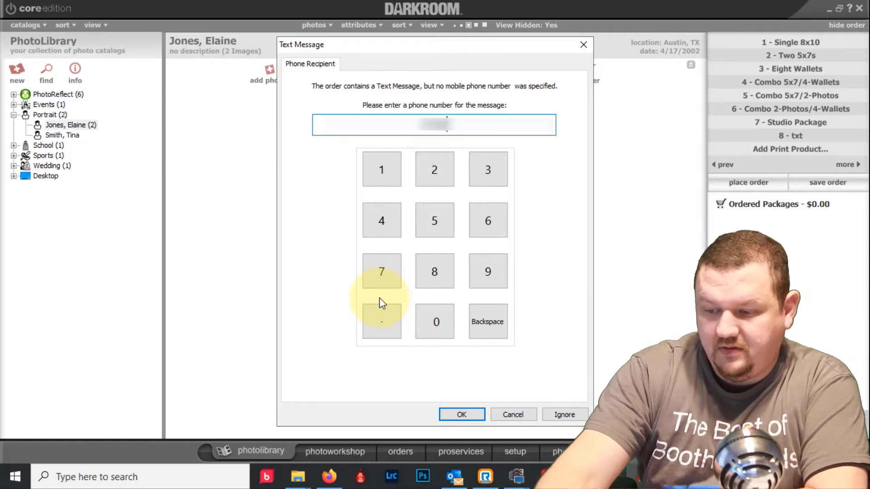
text(????)
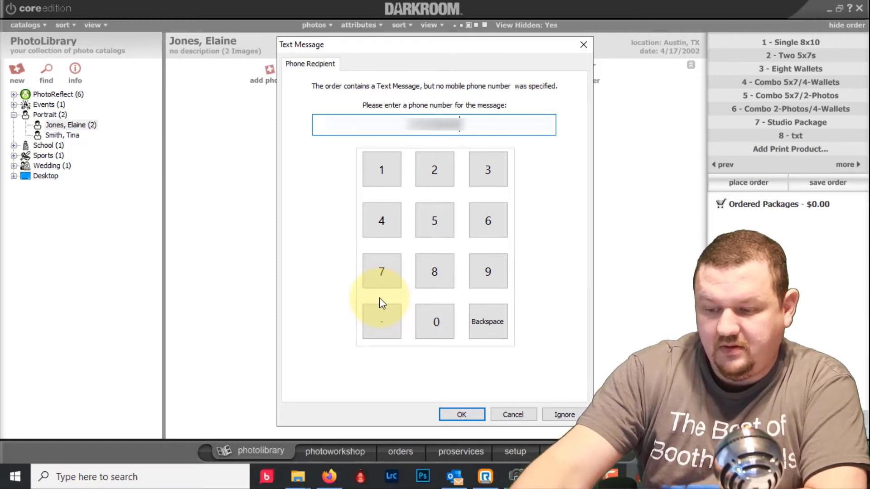
click(461, 414)
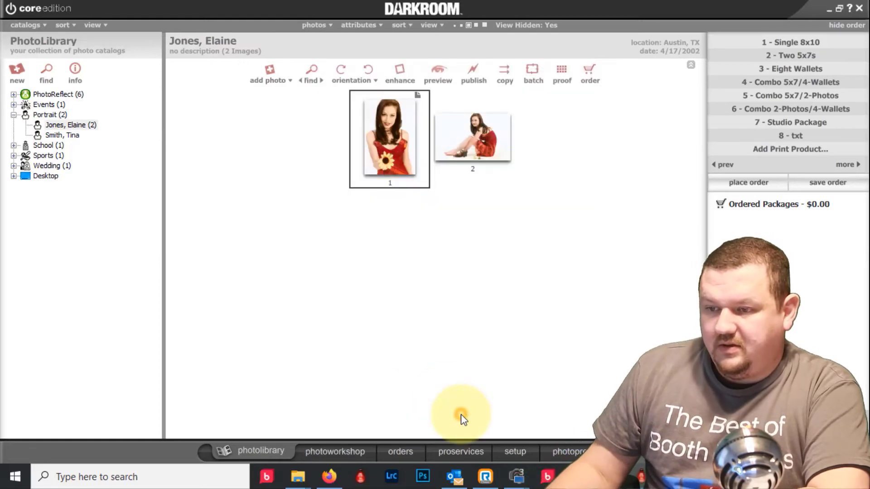
- View the new orders, and check the hotfolder and social input list in the capture options setup
click(402, 450)
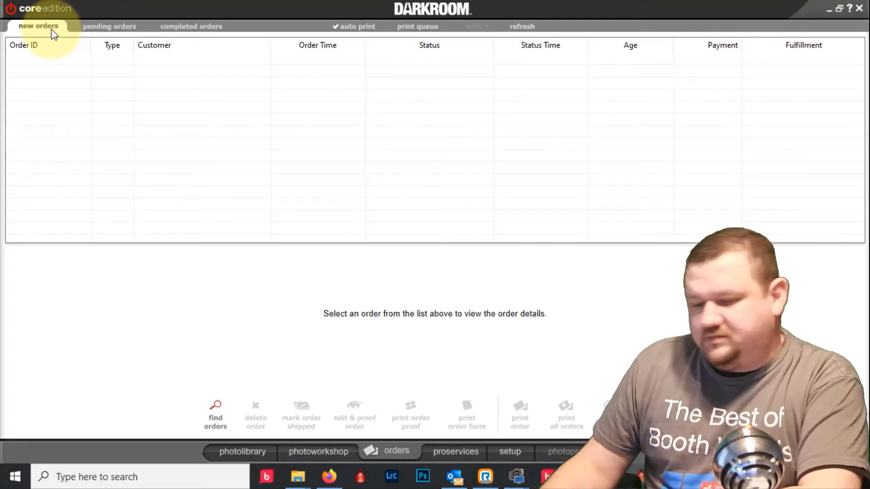
click(510, 449)
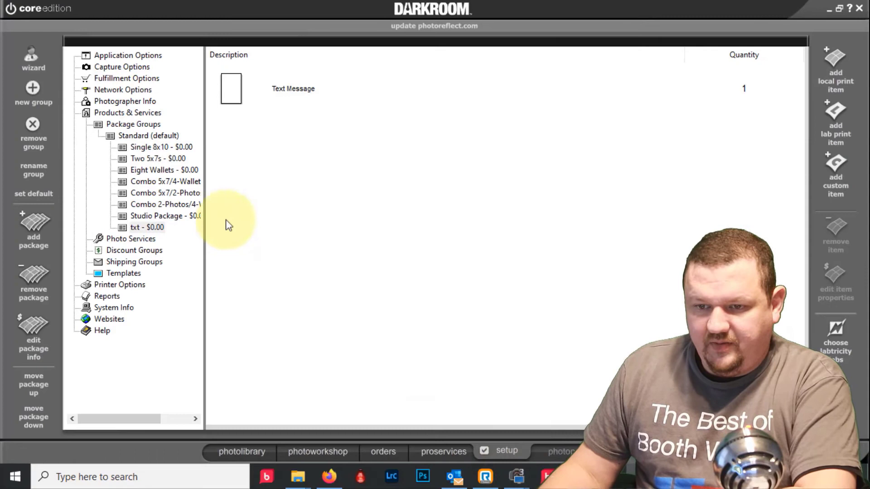
double_click(111, 136)
double_click(126, 114)
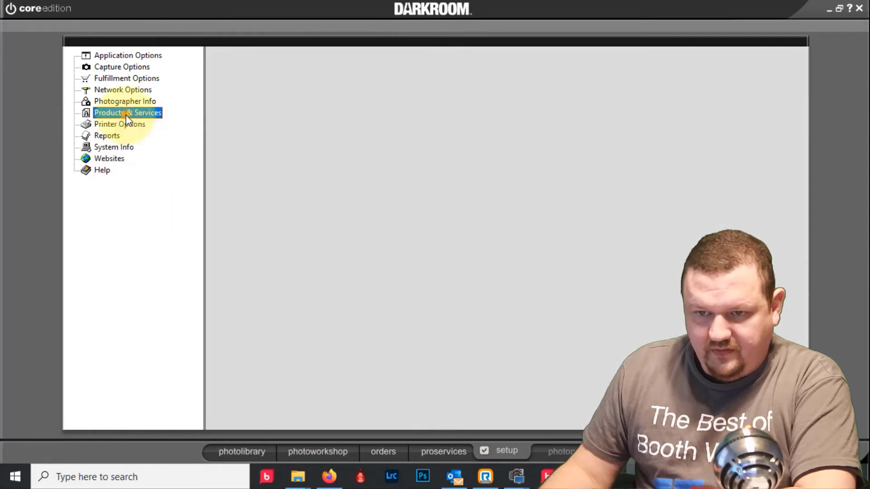
double_click(116, 67)
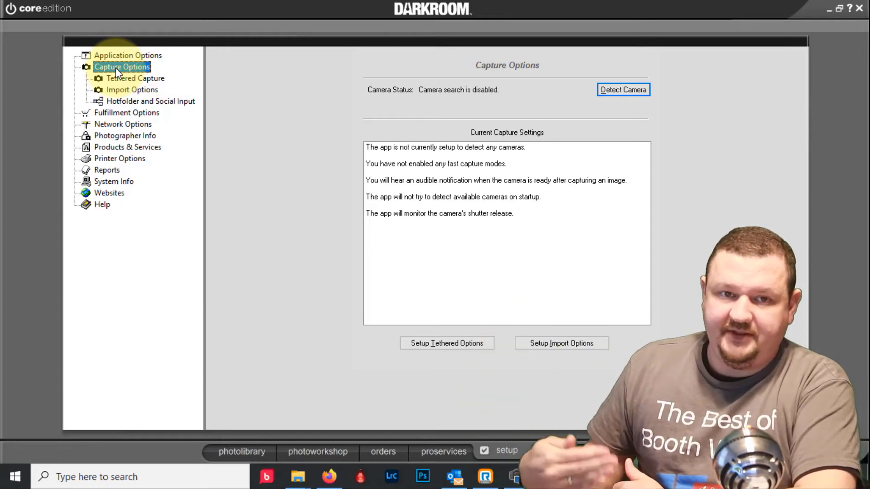
click(136, 101)
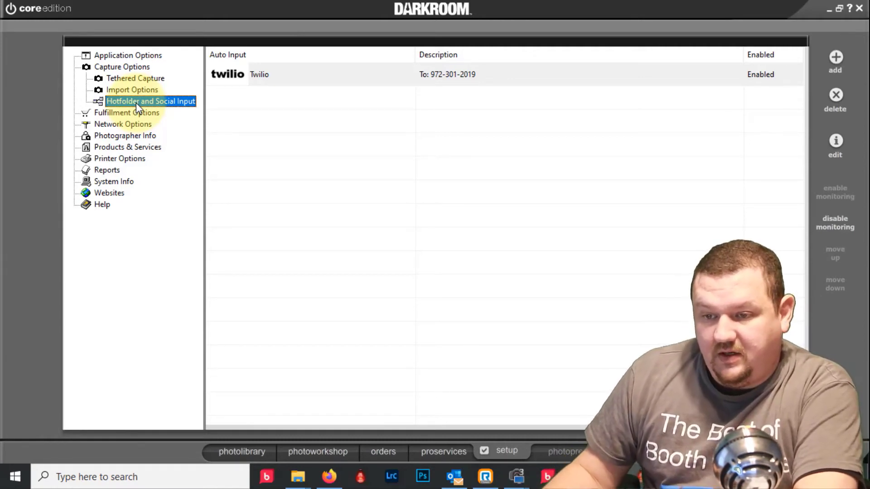
- Open the VB 4x5 Demo1 border from the My Templates border group for editing
click(122, 147)
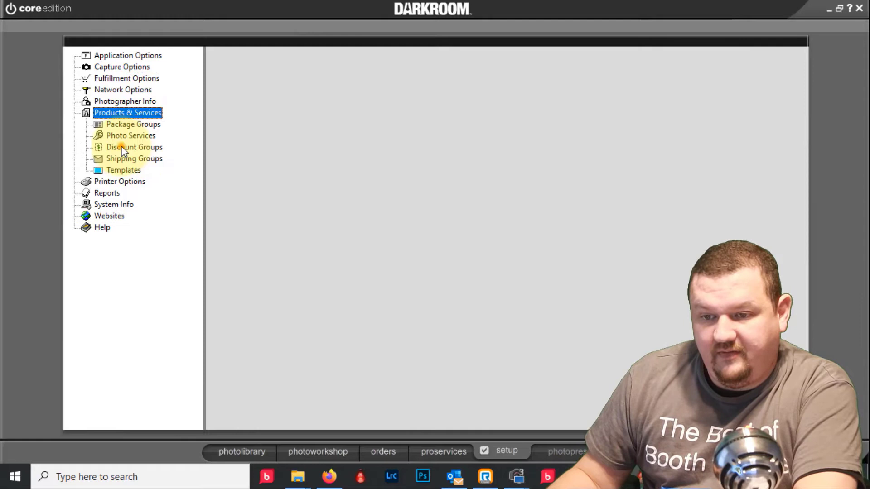
click(125, 171)
click(119, 181)
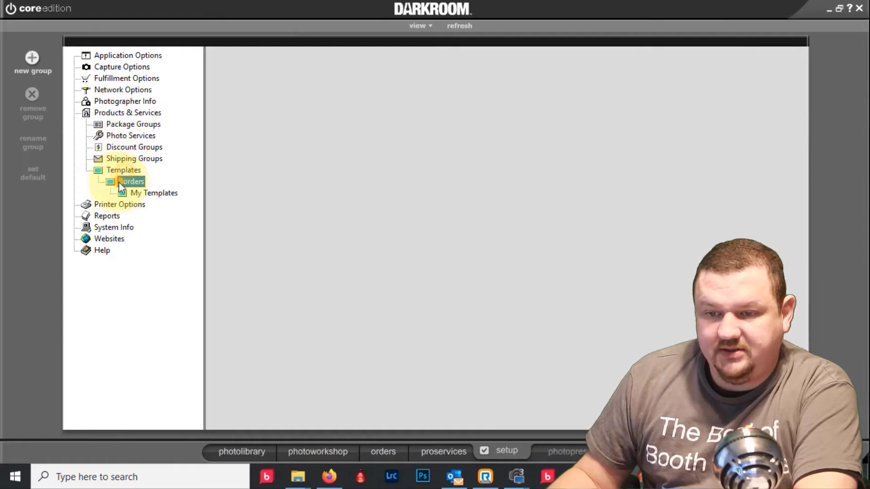
click(154, 194)
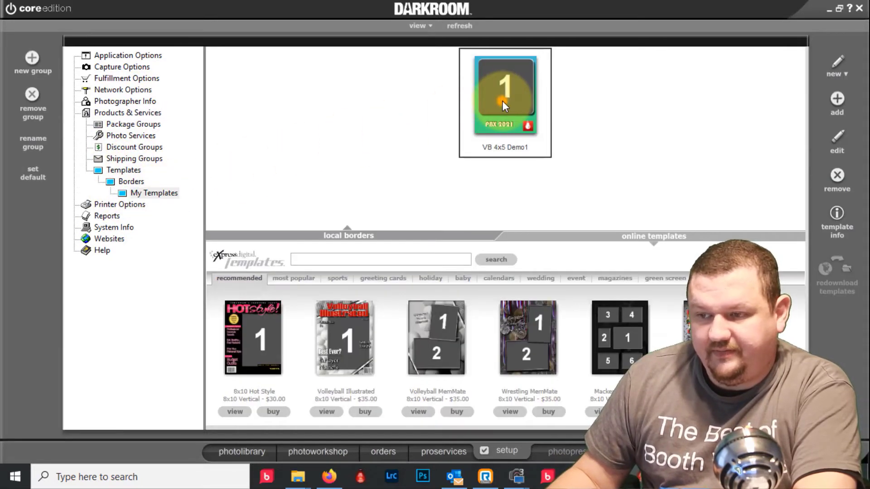
double_click(502, 101)
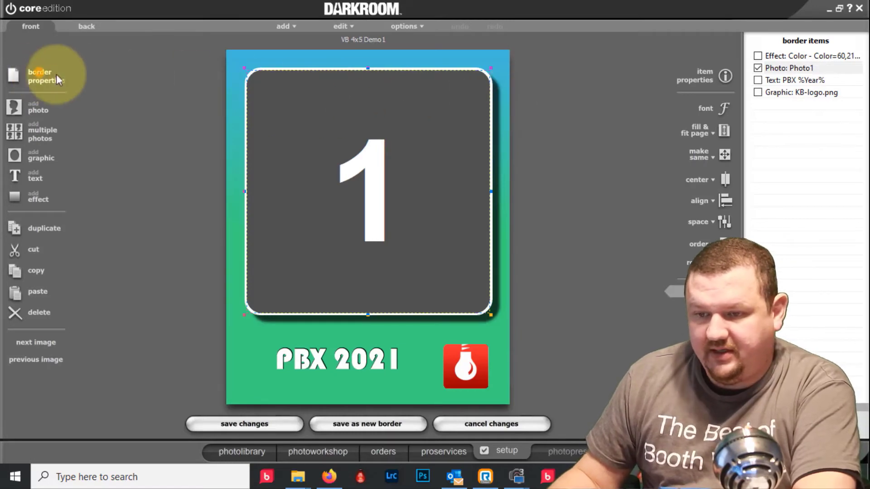
- Change the border's description to VB 4x5 Demo2 and its page color to purple
click(56, 77)
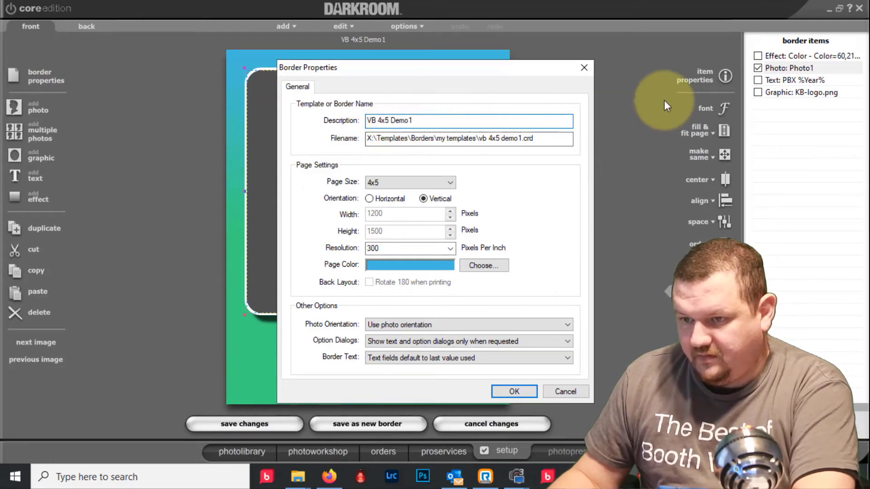
key(BackSpace)
text(2)
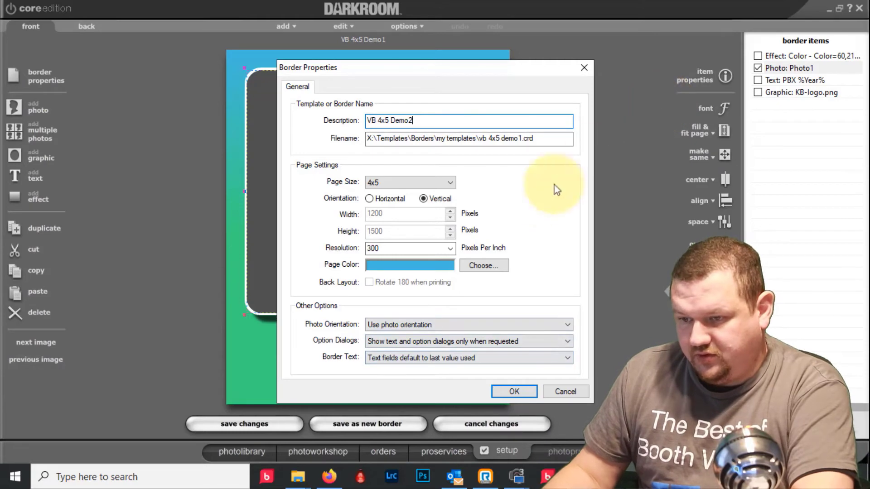
click(444, 266)
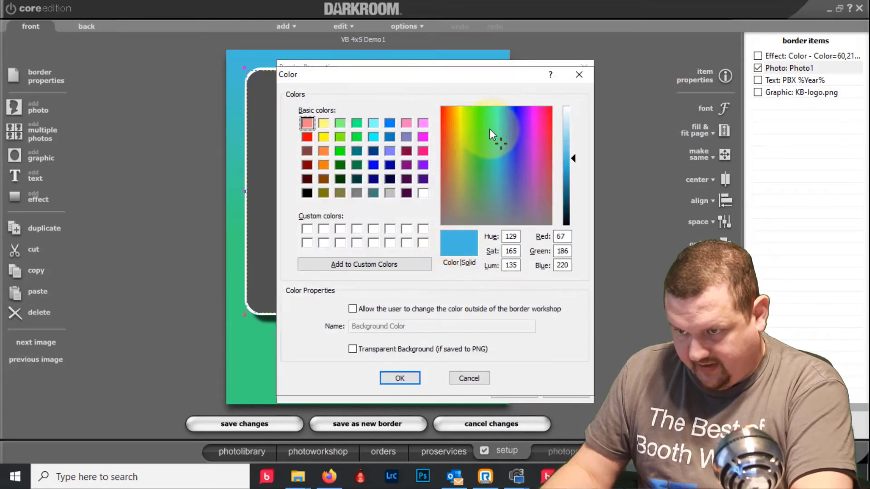
click(531, 130)
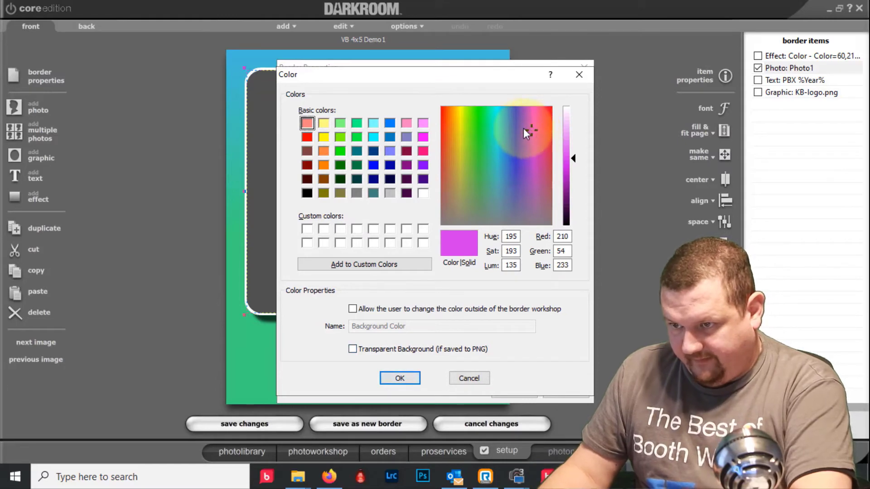
click(523, 129)
click(400, 378)
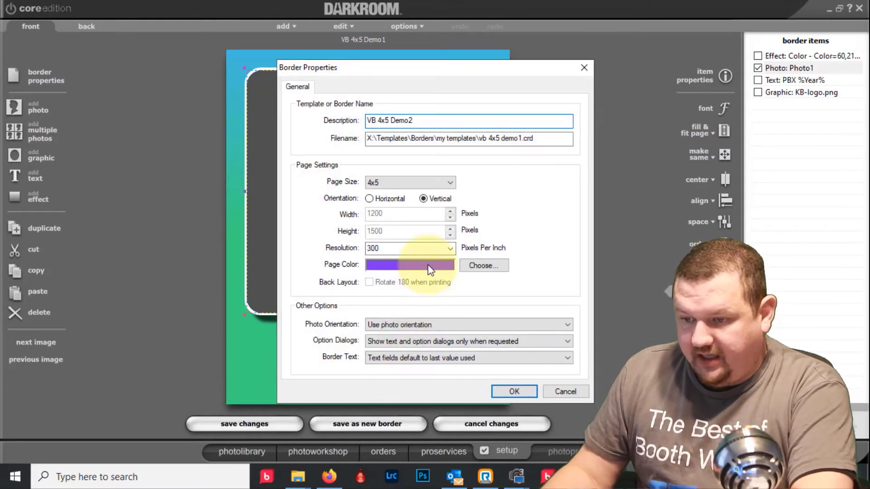
click(512, 391)
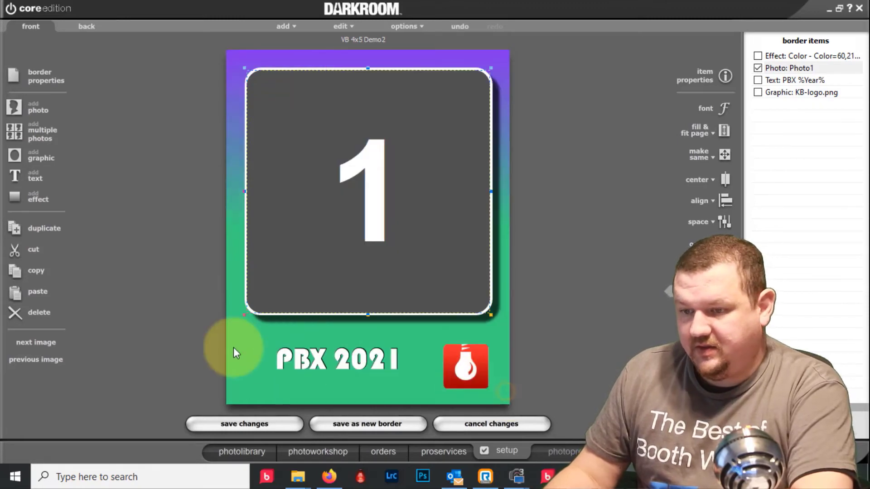
- Replace PBX with Happy Birthday in the border's text object below the photo
double_click(358, 360)
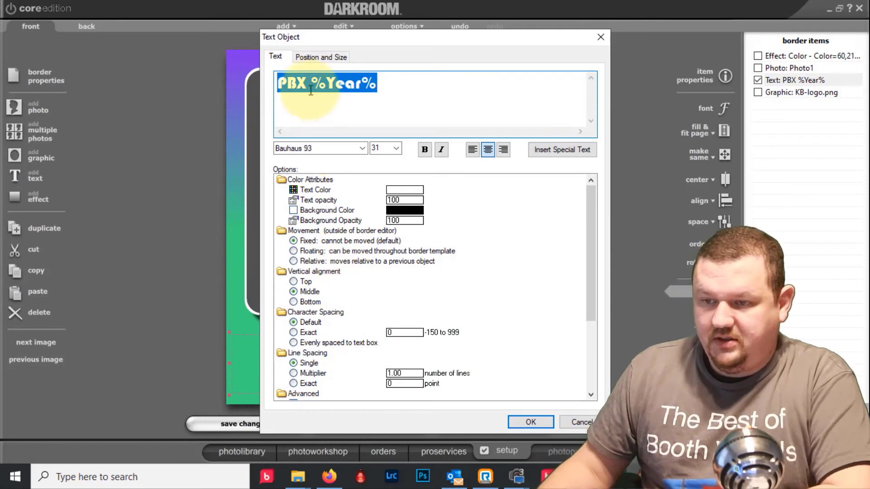
click(310, 86)
key(shift+Home)
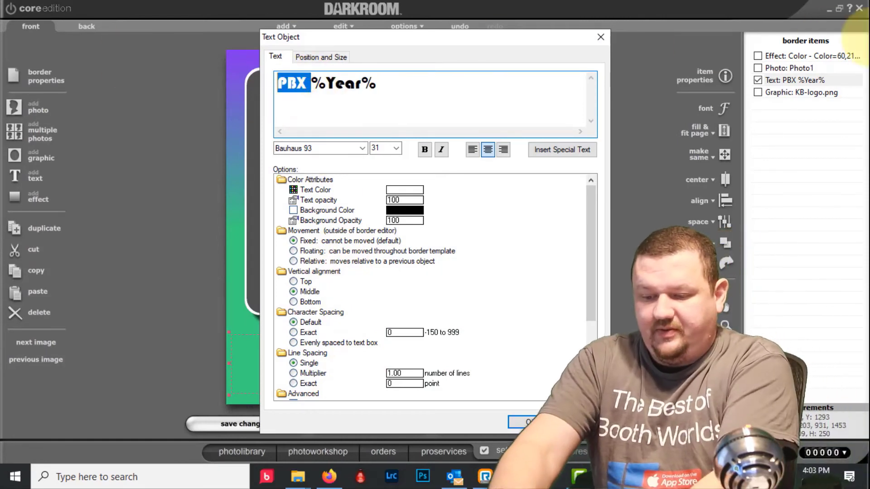
text(Happ)
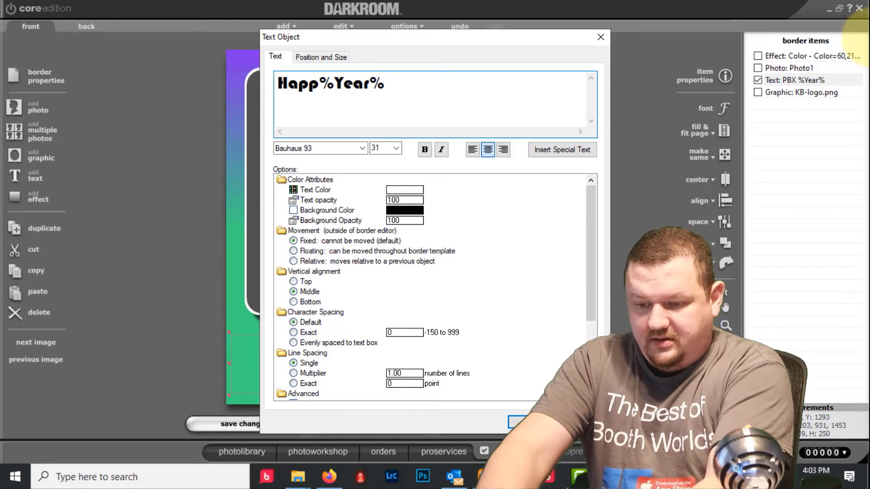
text(y Birth)
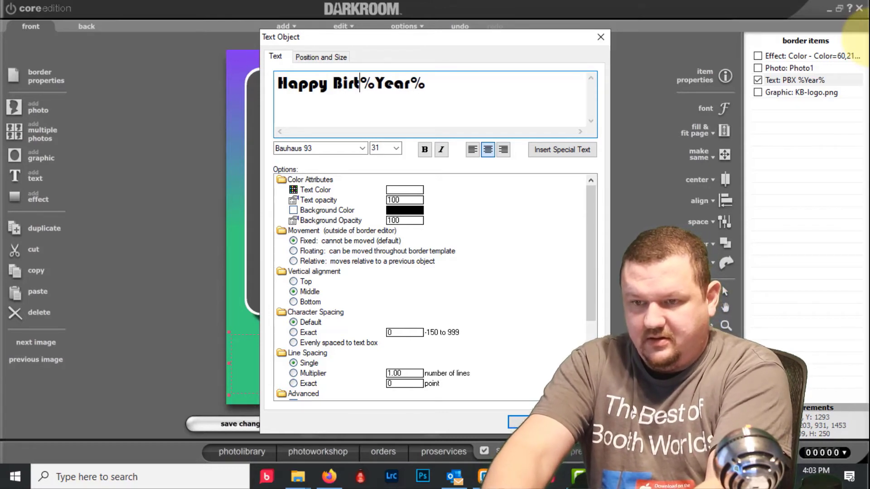
text(day)
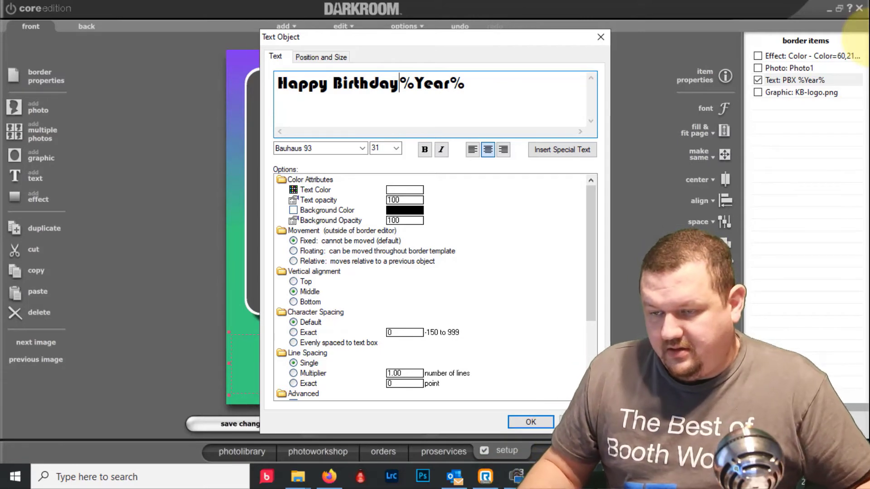
click(530, 422)
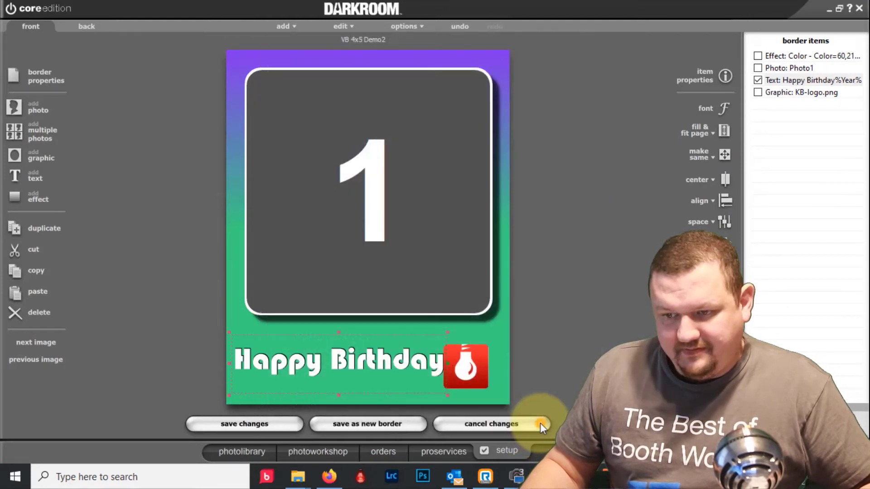
- Delete the %Year% variable from the Happy Birthday text and shift the KB-logo graphic slightly right, clear of the text
double_click(401, 371)
click(466, 83)
drag(466, 83, 416, 84)
key(BackSpace)
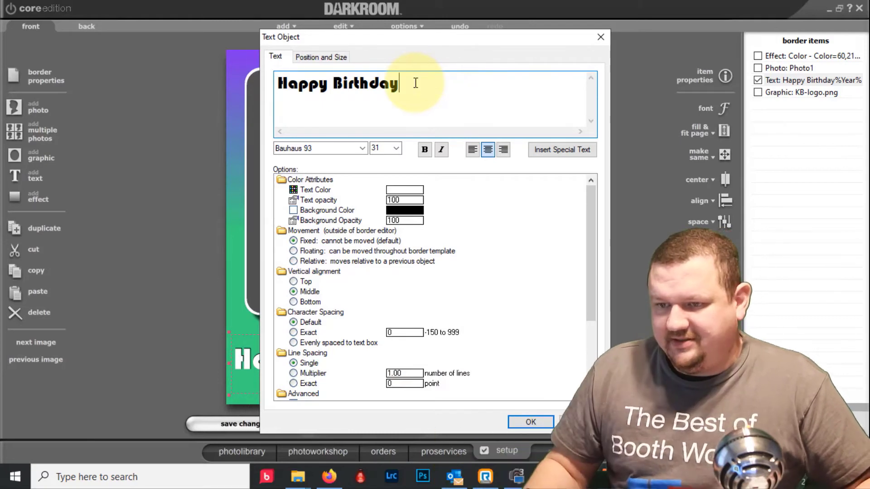
click(534, 420)
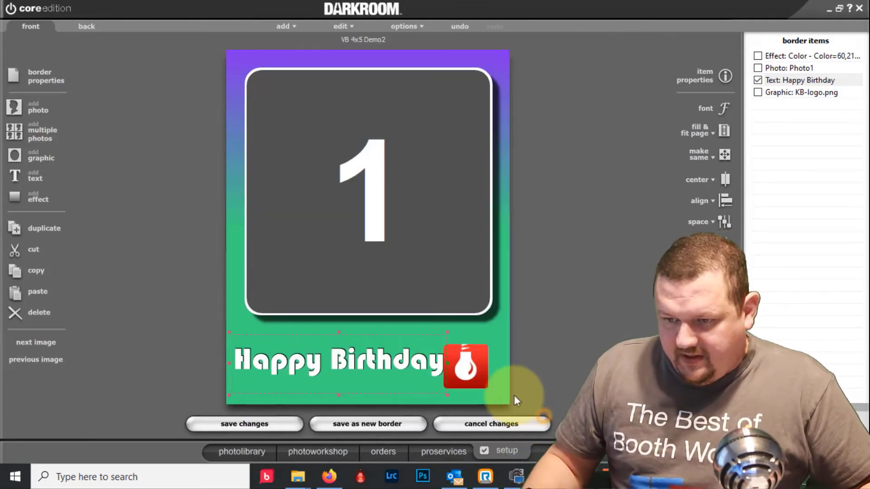
drag(475, 367, 487, 371)
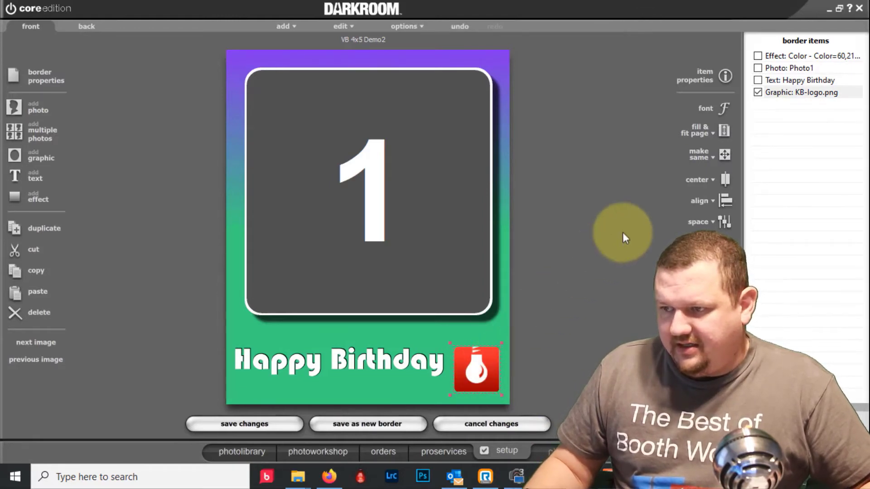
- Change the color of the border's Gradient Top effect from its Effect Object settings to magenta pink
double_click(800, 56)
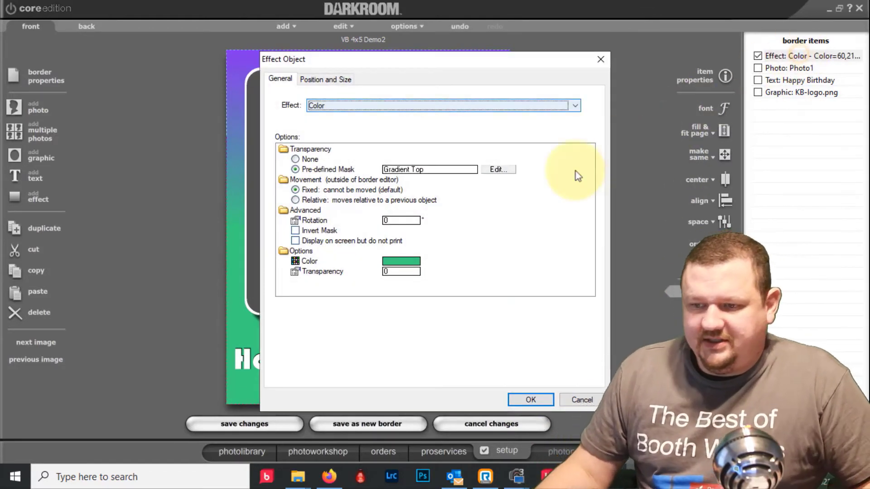
click(403, 261)
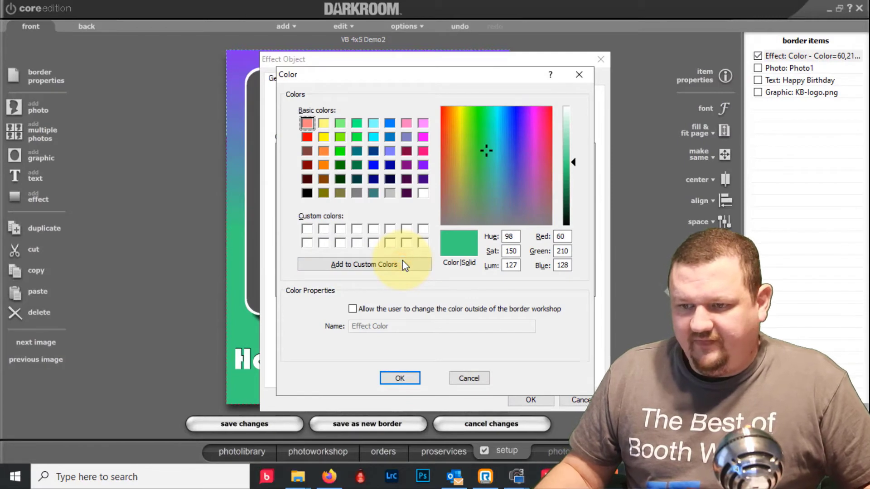
click(529, 141)
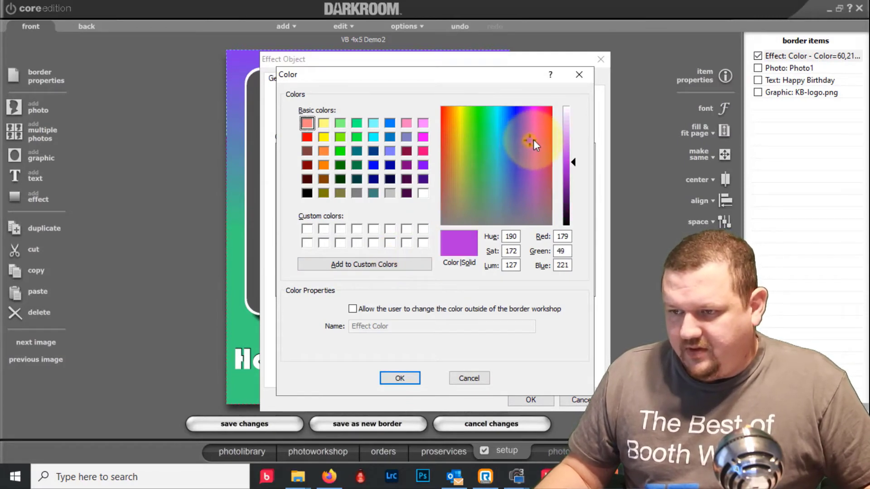
click(400, 378)
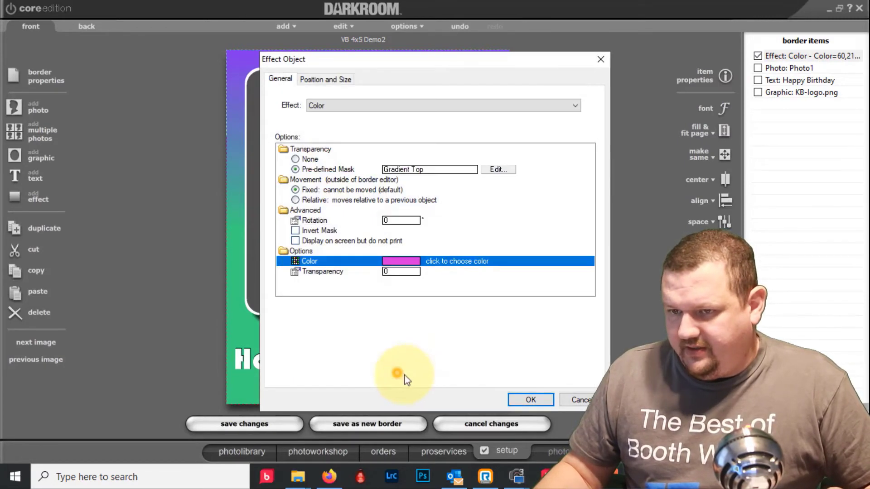
click(525, 401)
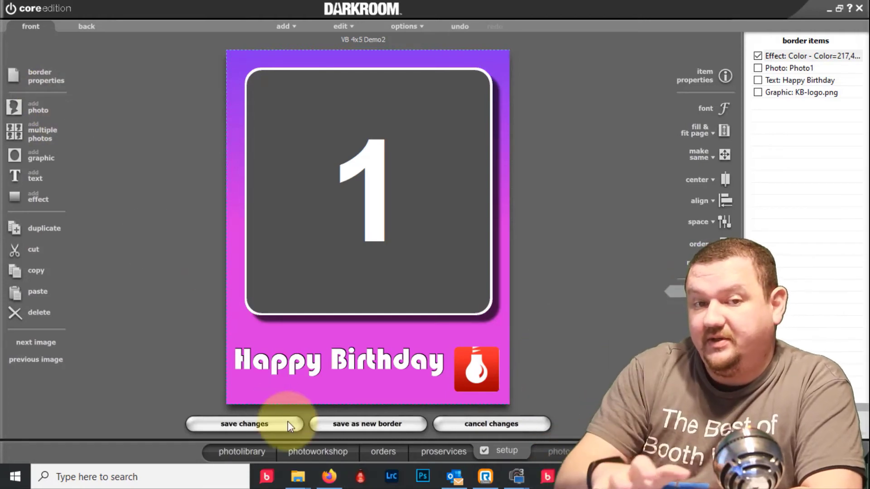
click(378, 423)
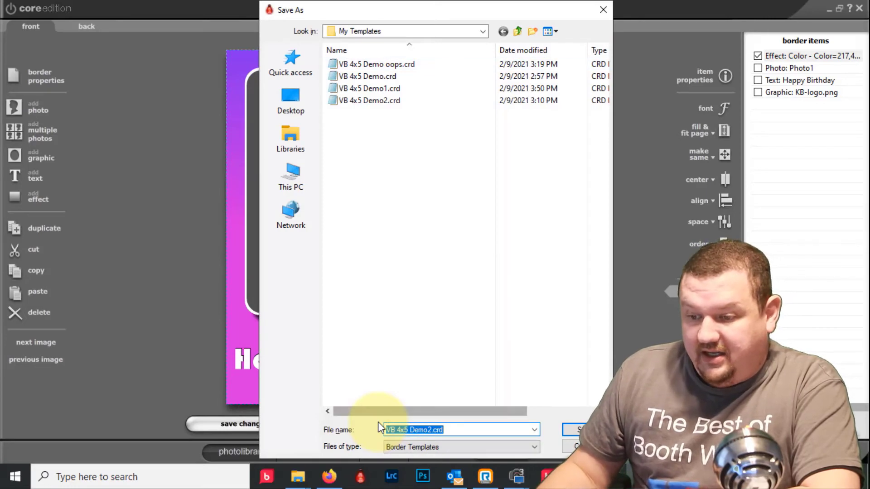
click(574, 430)
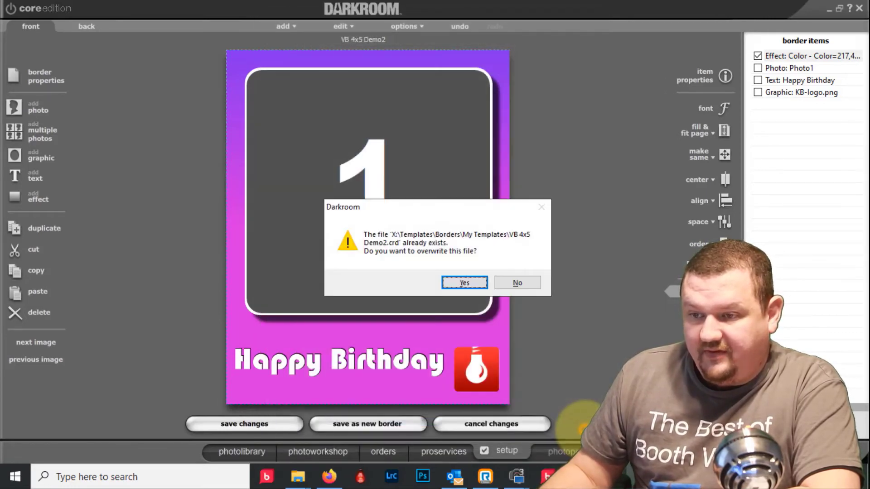
click(518, 283)
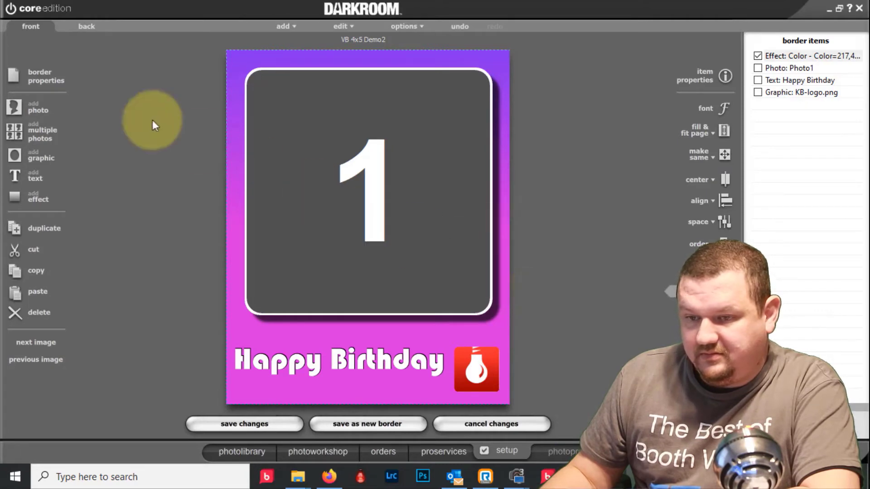
- Change the border's description to VB 4x5 Demo 02 and save it as the new border VB 4x5 Demo 02.crd in My Templates
click(47, 74)
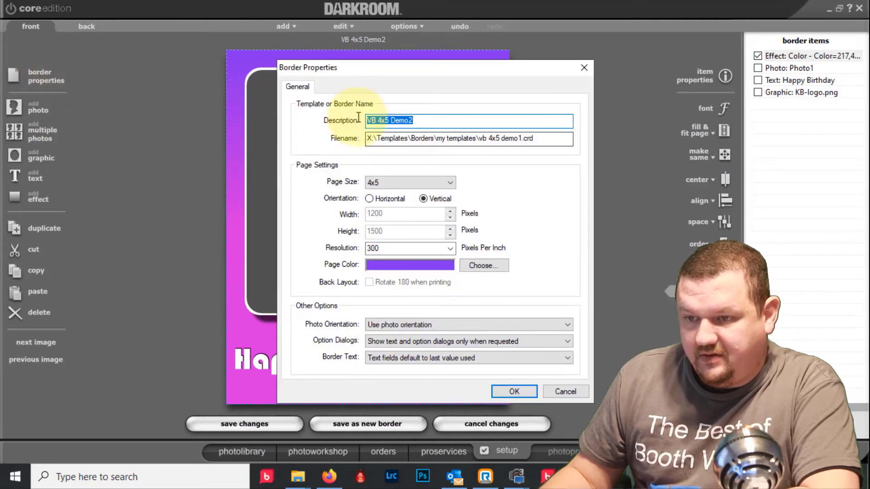
click(377, 120)
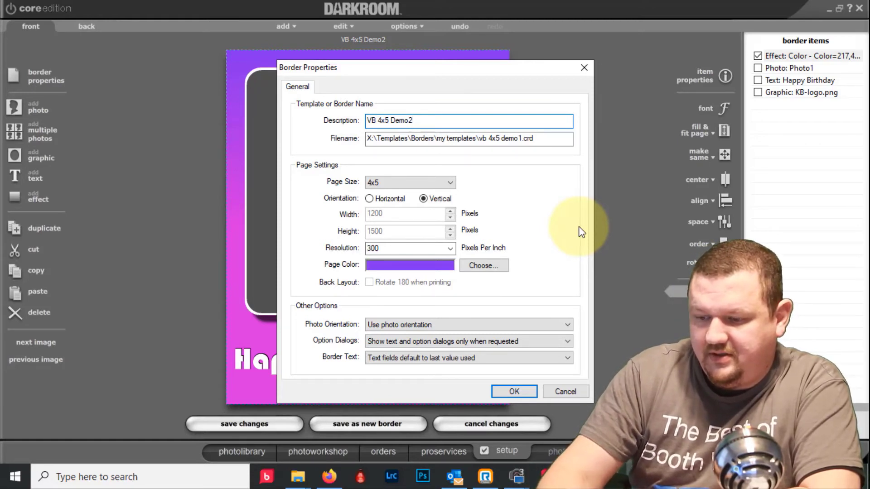
text(0)
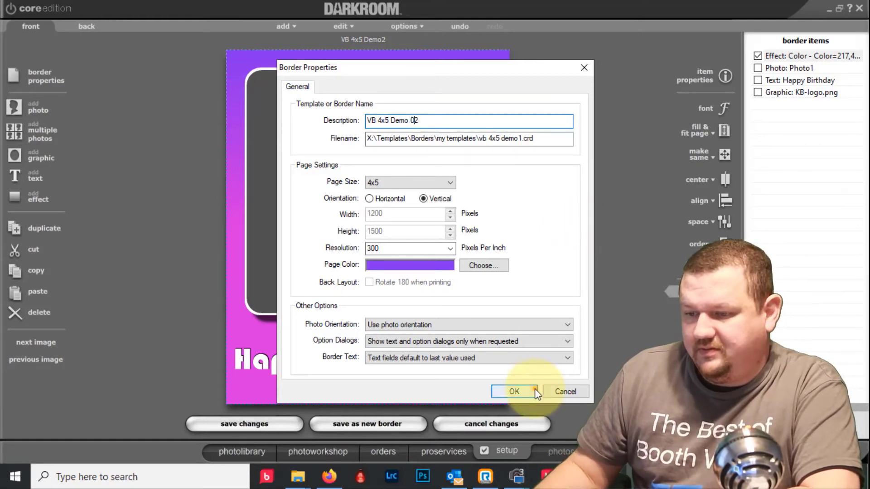
click(515, 391)
click(382, 425)
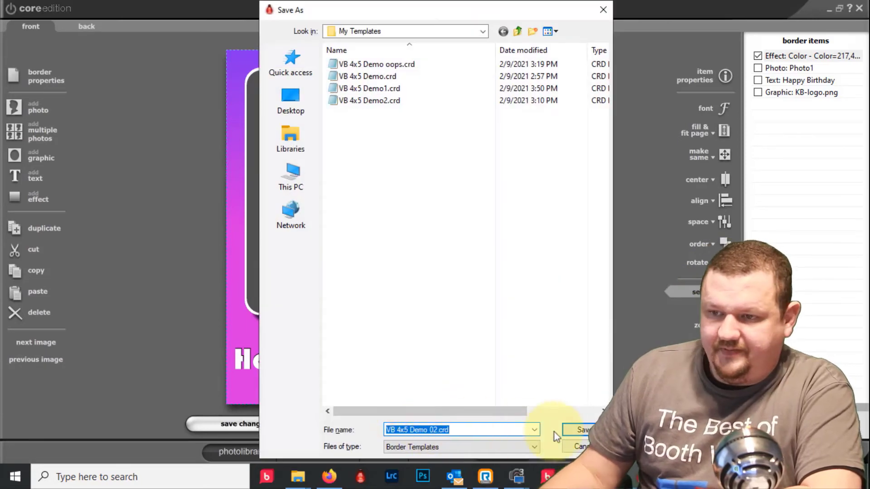
click(575, 430)
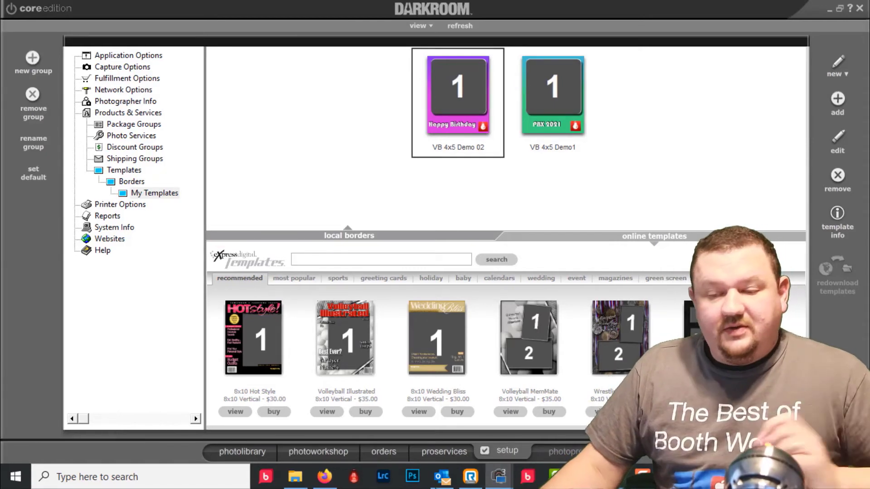
- Set the tag filter of the existing Twilio input under Hotfolder and Social Input to pbx, and check the saved entry
click(134, 68)
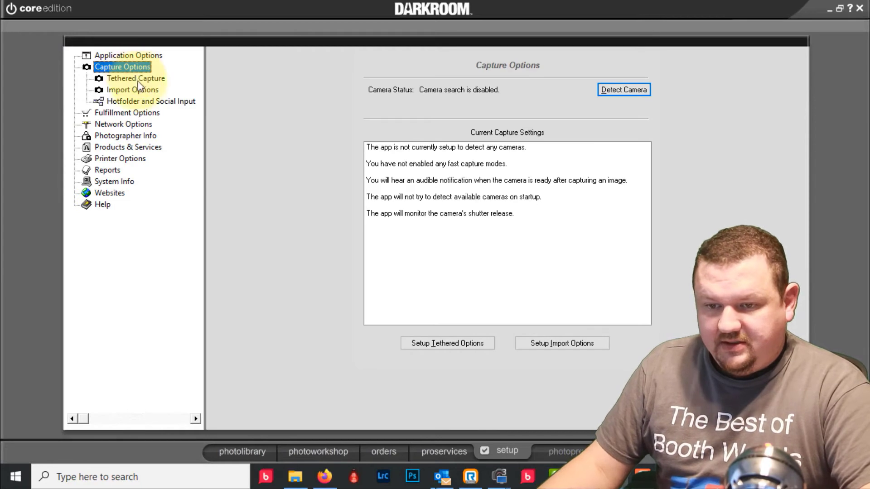
click(144, 101)
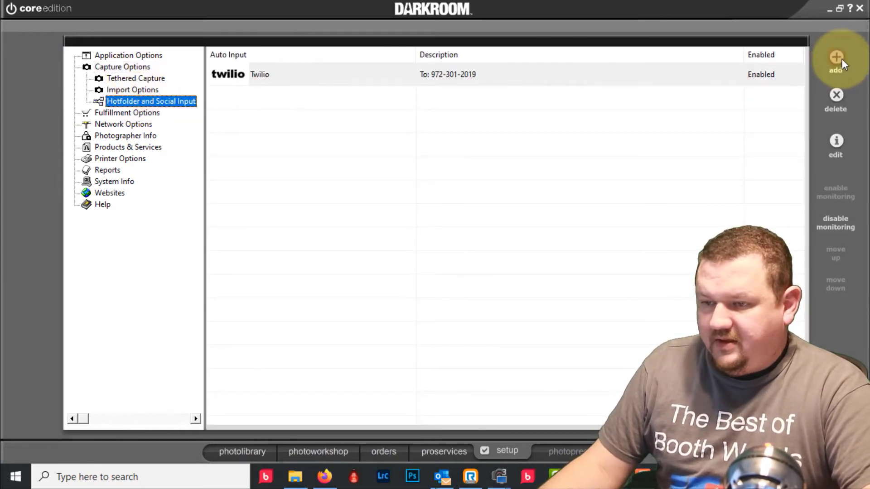
double_click(648, 74)
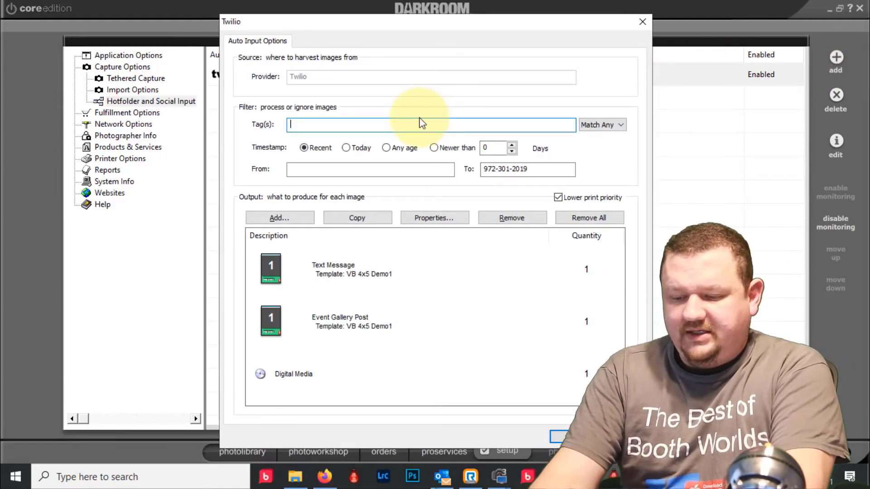
text(pbx)
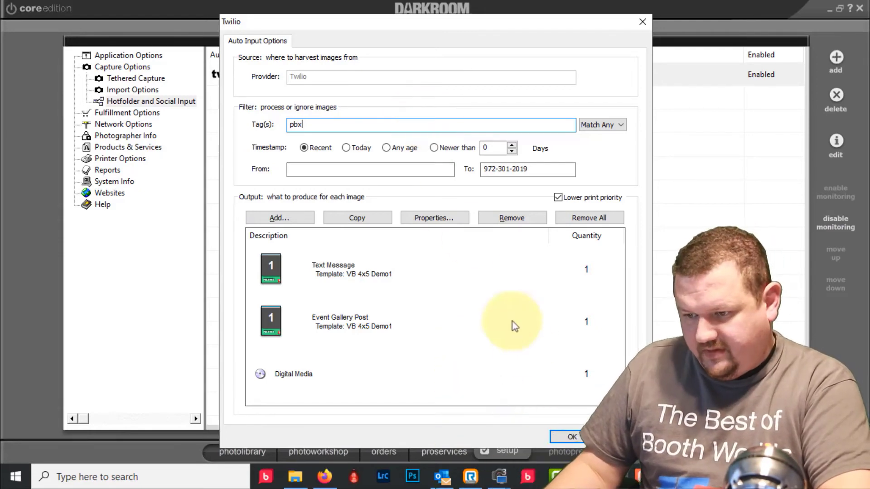
click(566, 439)
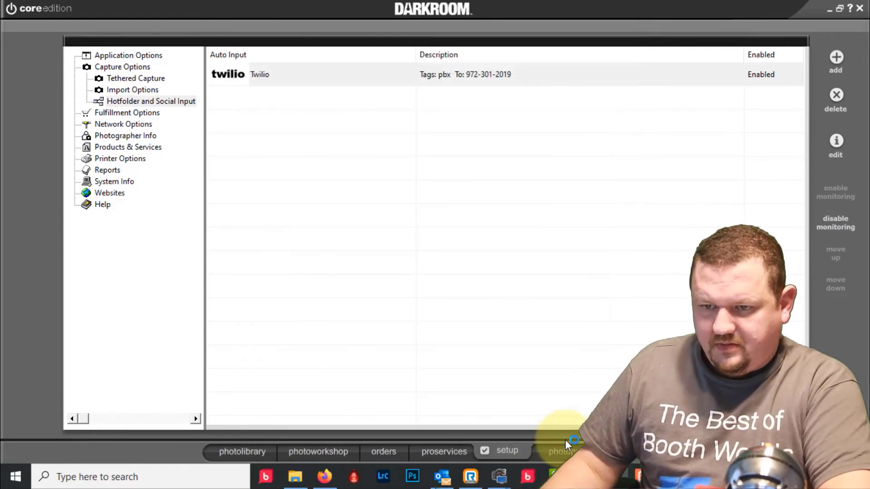
double_click(524, 75)
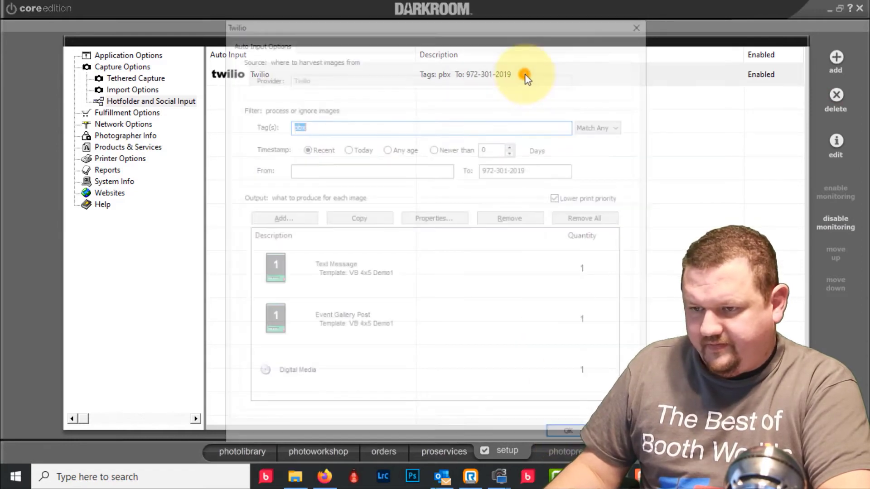
click(636, 20)
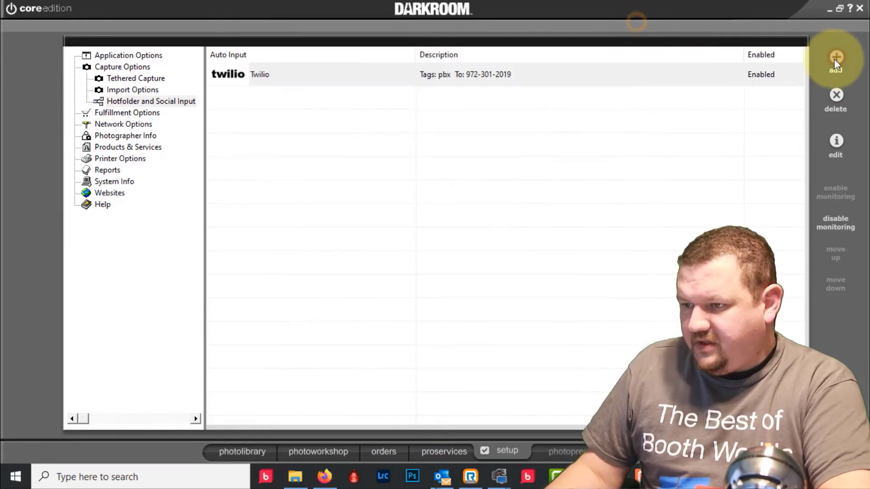
- Add a second Twilio auto input and set its tag filter to bday
click(836, 64)
click(833, 153)
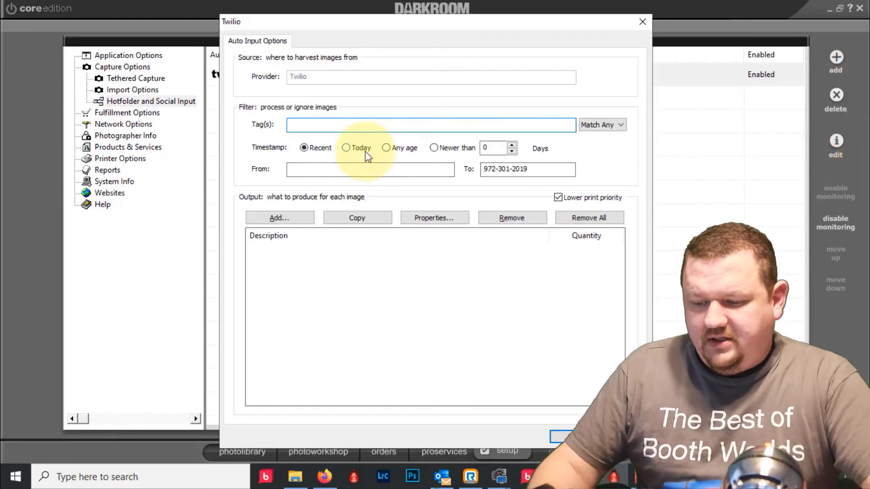
text(bda)
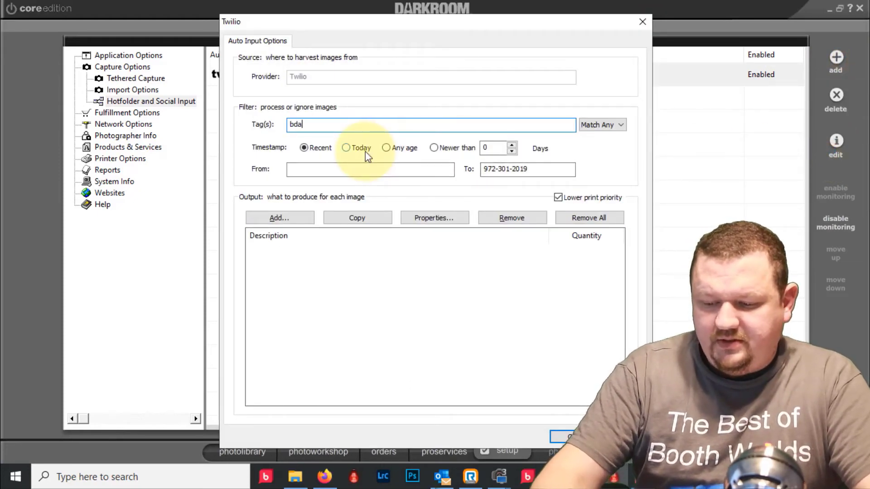
text(y)
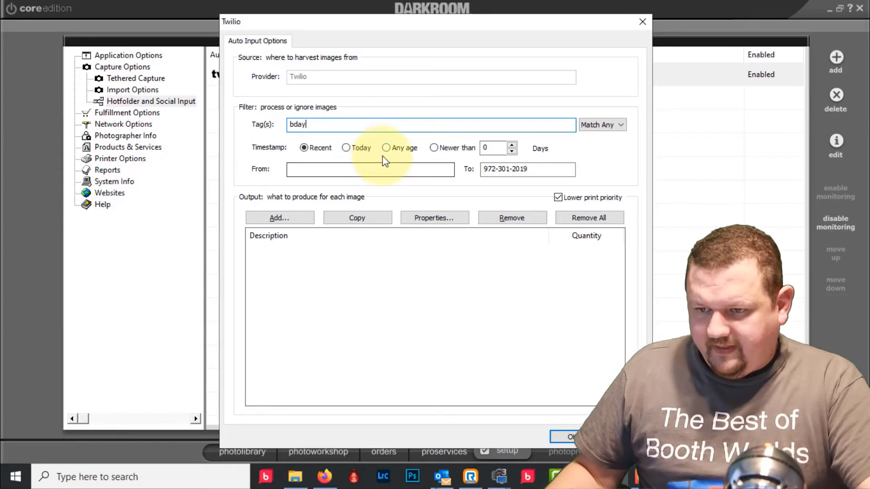
- Add one Event Gallery Post from the Digital Delivery Products to the bday input's output
click(279, 217)
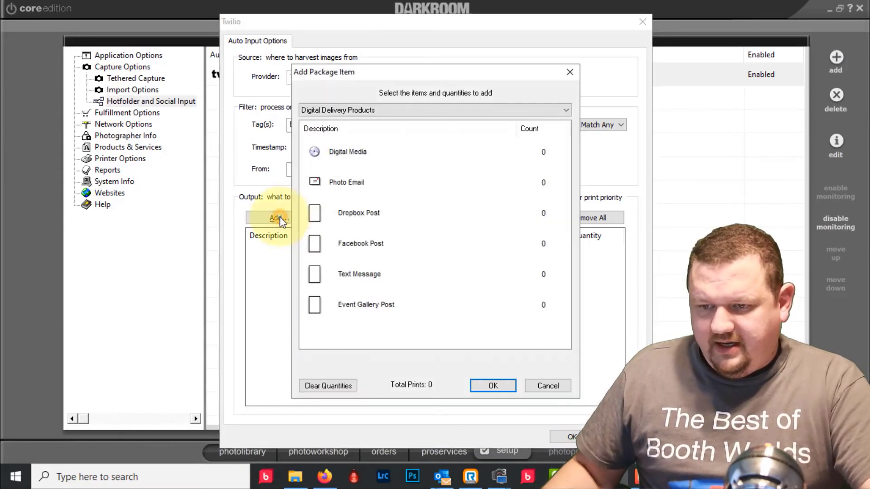
click(360, 308)
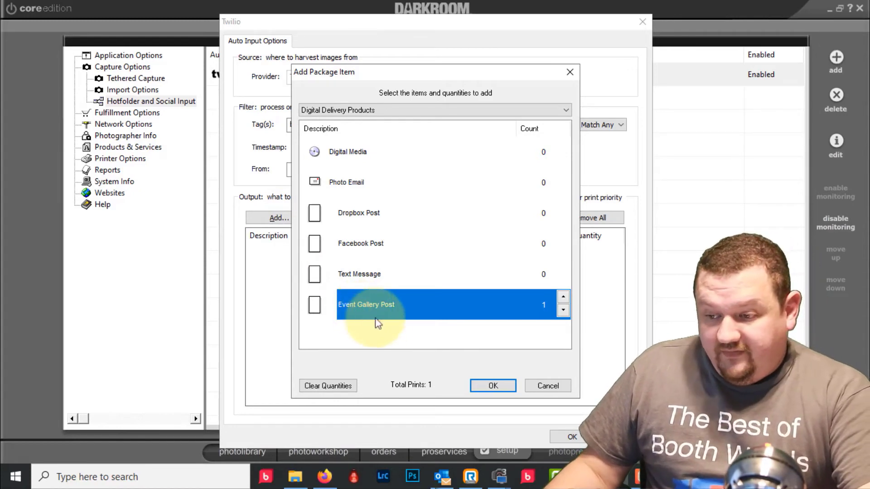
click(494, 386)
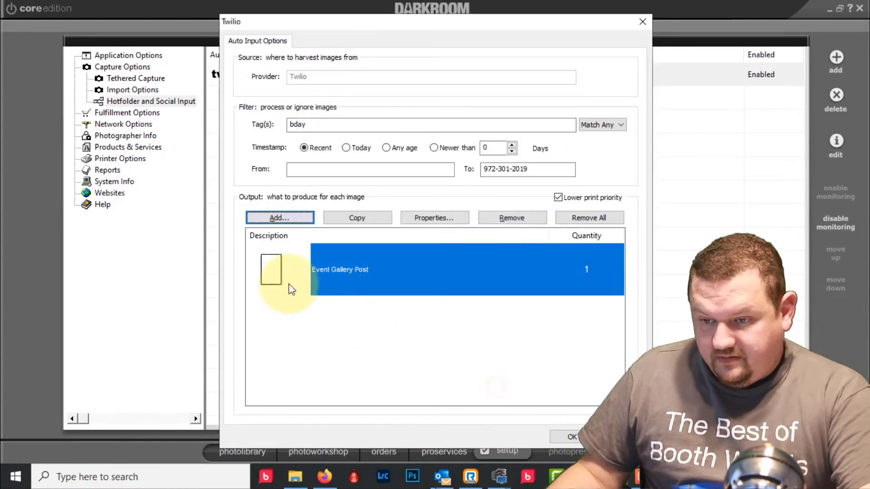
- Give the bday input's Event Gallery Post the custom gallery name Birthday Party and the custom date 2/22/2021
double_click(275, 276)
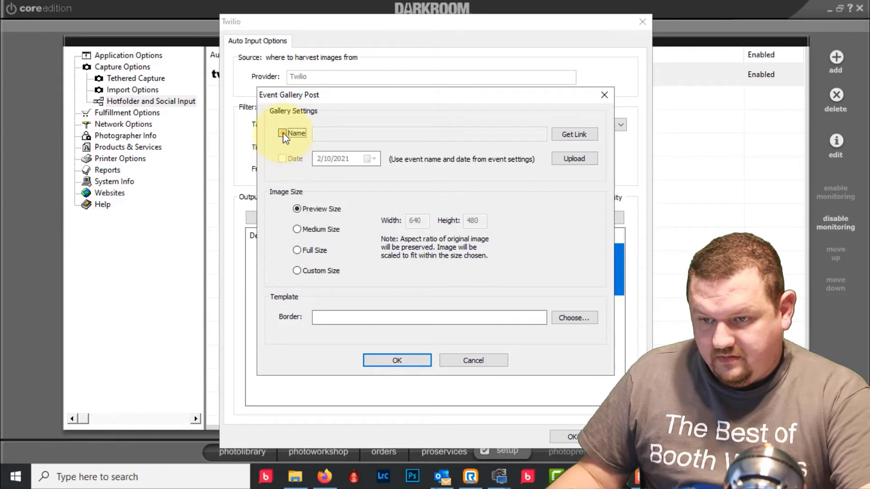
click(283, 133)
click(343, 135)
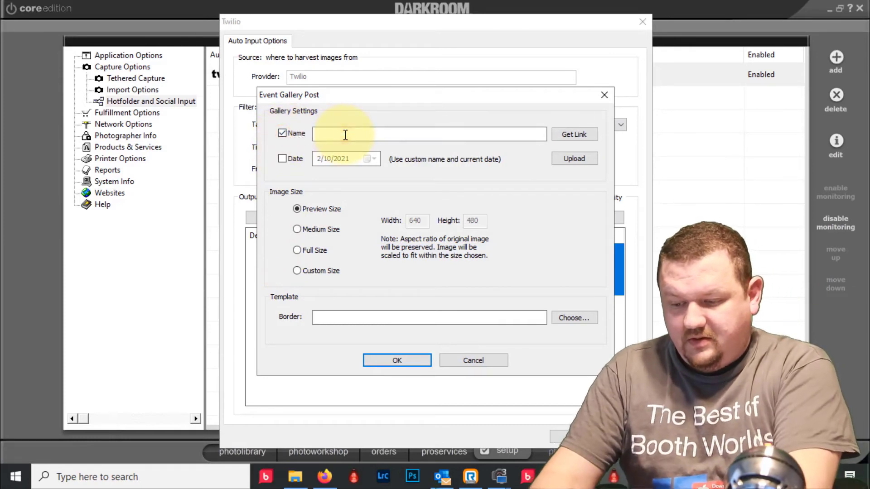
text(Birth)
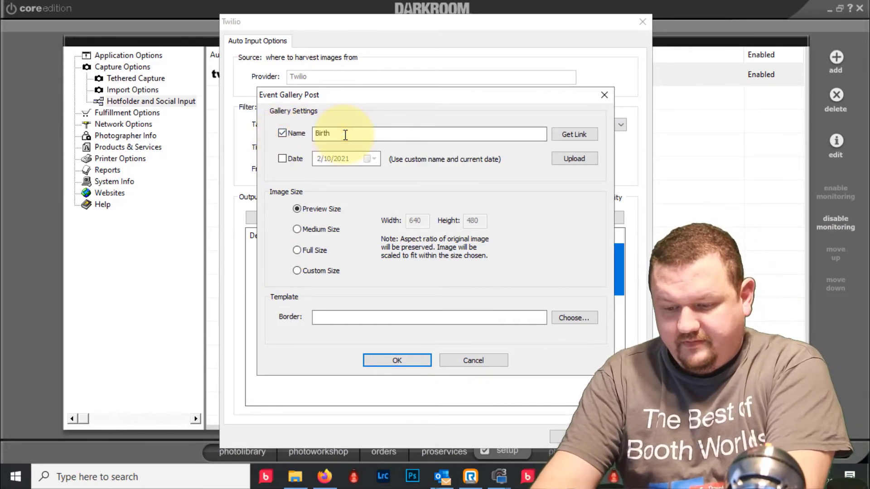
text(day Party)
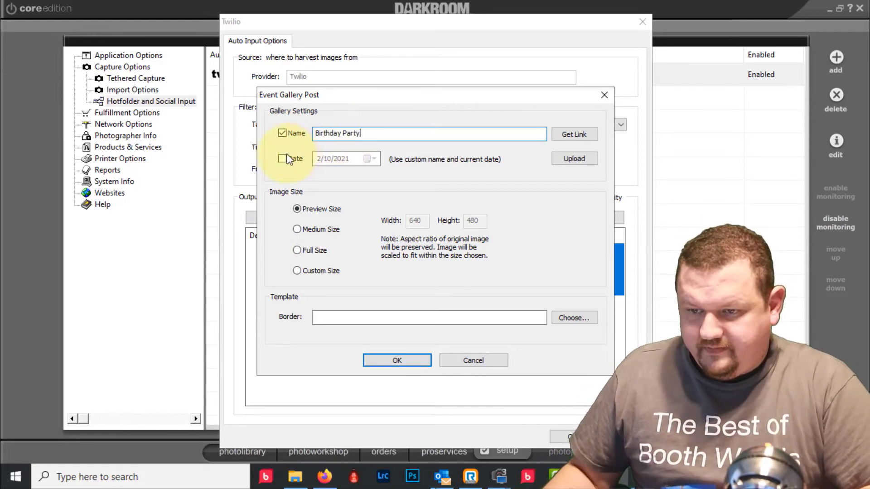
click(284, 159)
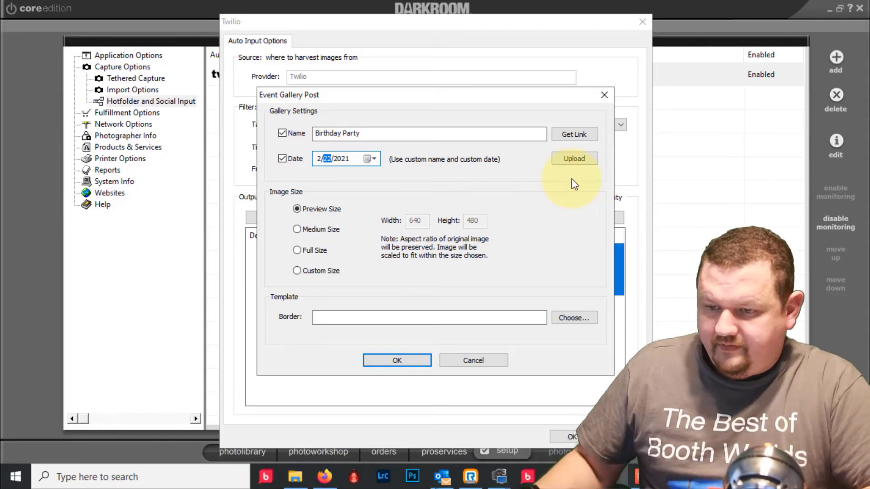
- Set the Event Gallery Post to Full Size with the VB 4x5 Demo 02 border, and save its settings
click(576, 316)
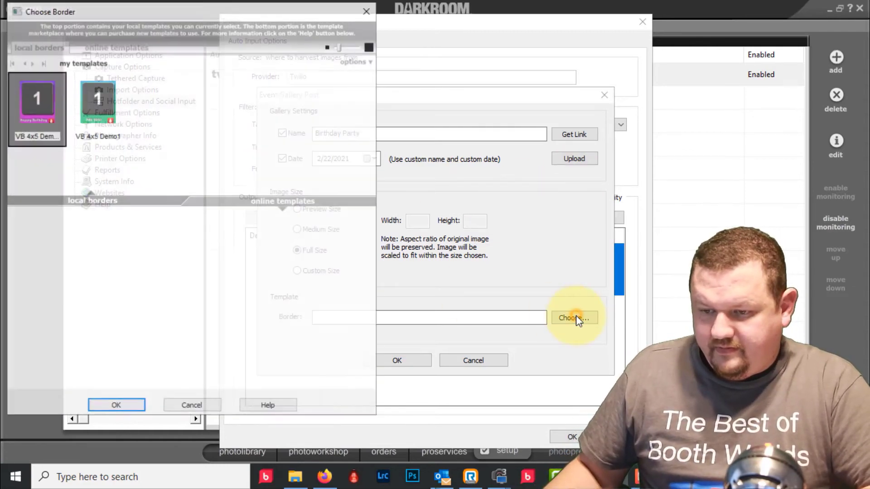
click(116, 406)
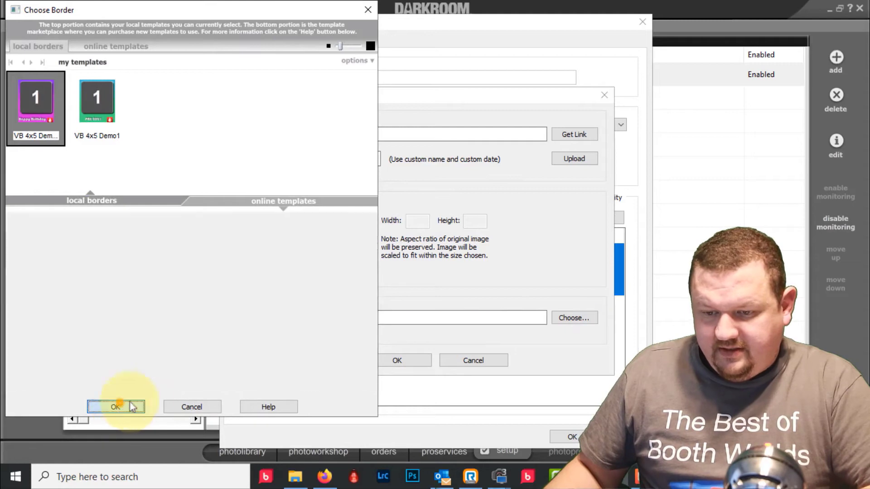
click(397, 361)
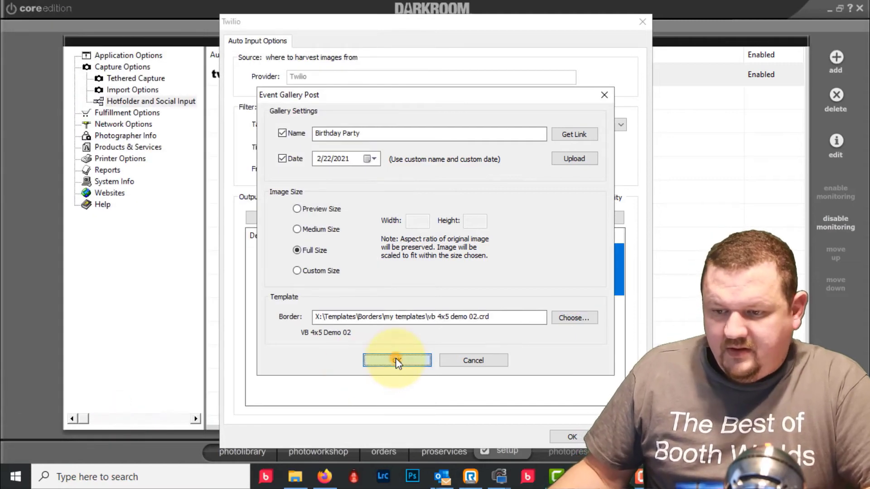
- Add one Digital Media item from the Digital Delivery Products to the bday input's output
click(279, 218)
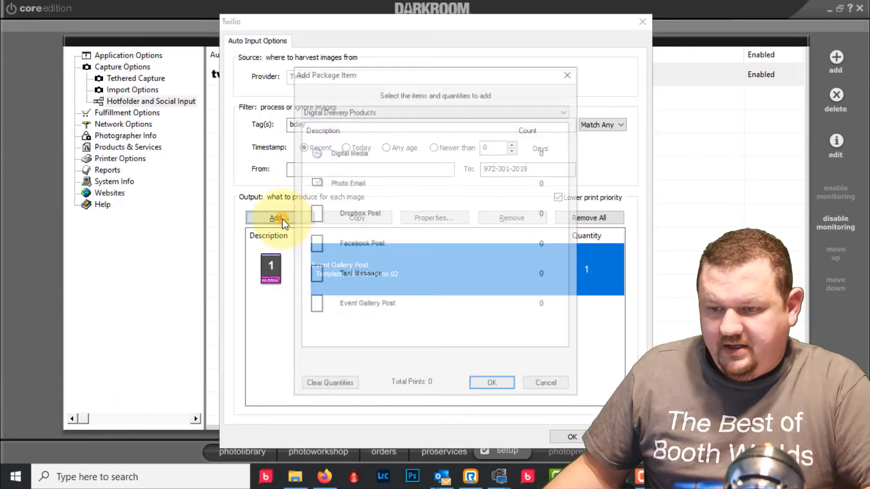
click(329, 151)
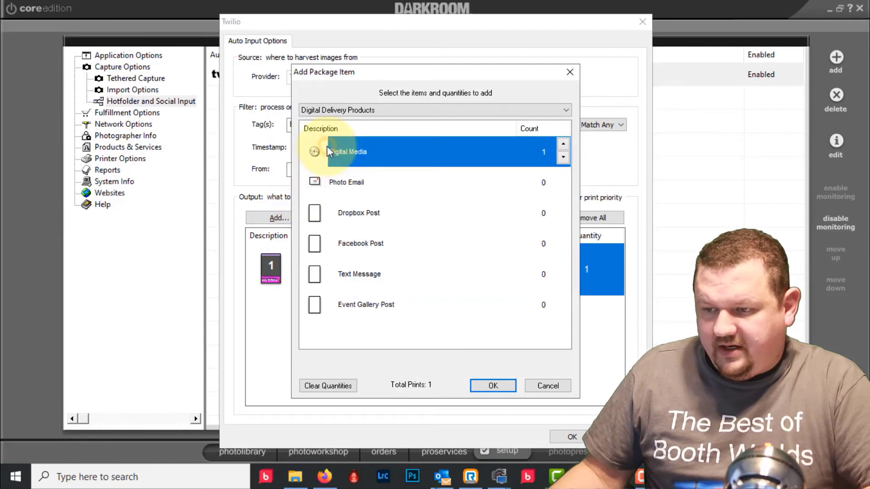
click(502, 387)
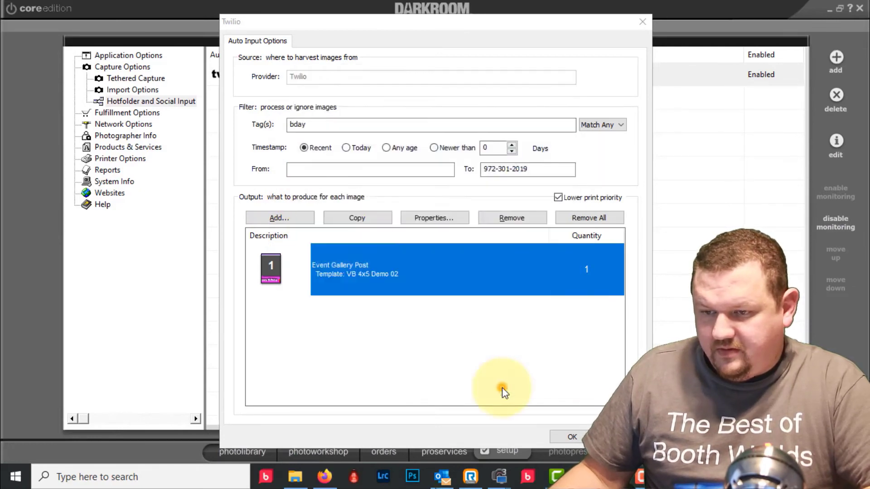
- Set the Digital Media destination to the bday demo folder on the desktop and its template to vb 4x5 demo 02.crd
click(548, 85)
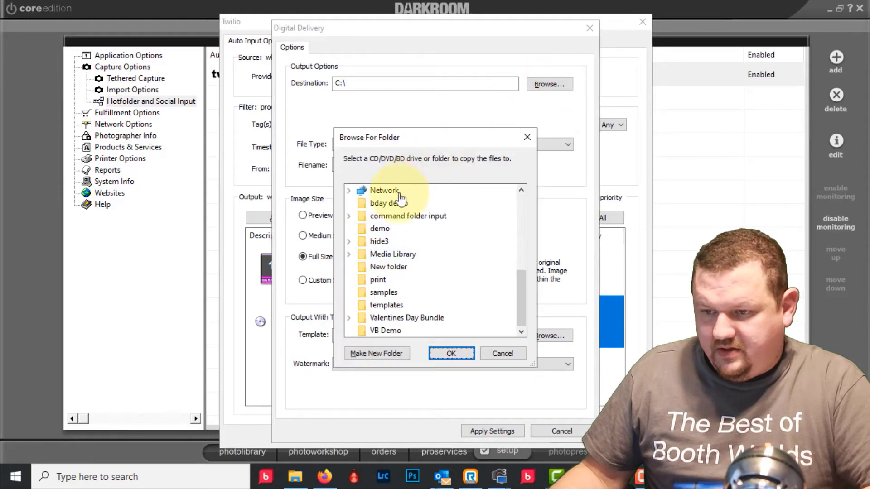
click(387, 204)
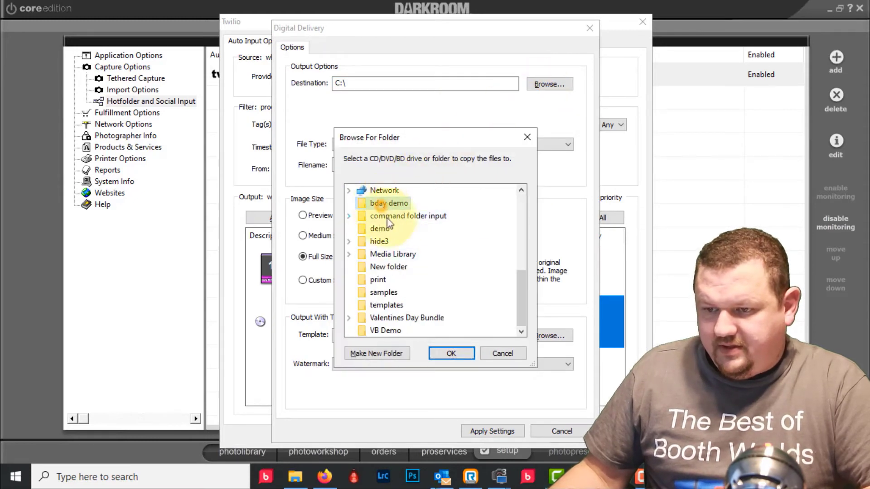
click(451, 353)
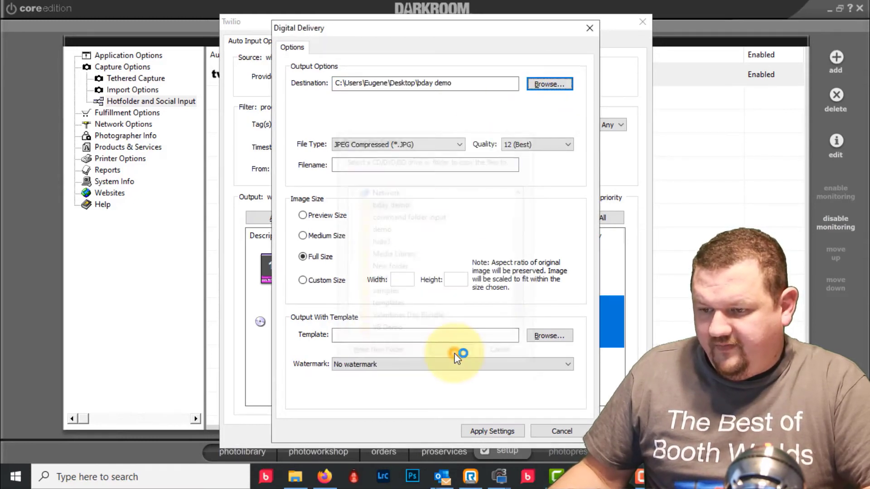
click(550, 336)
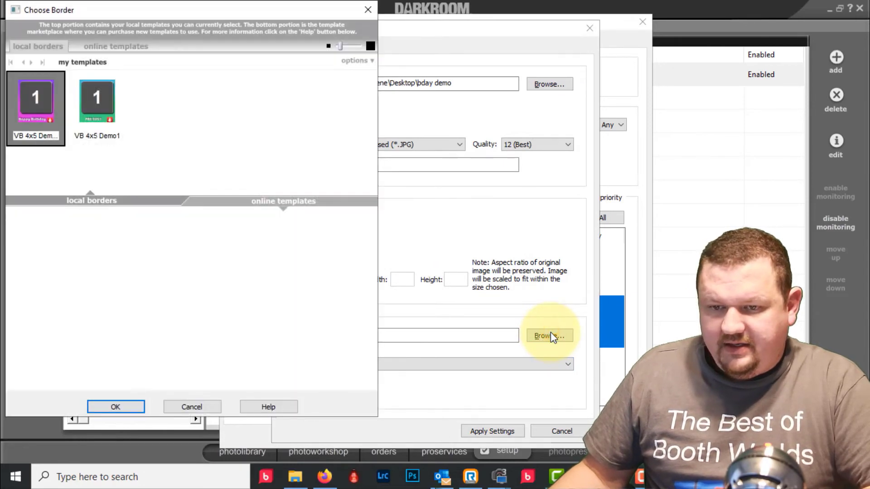
click(119, 406)
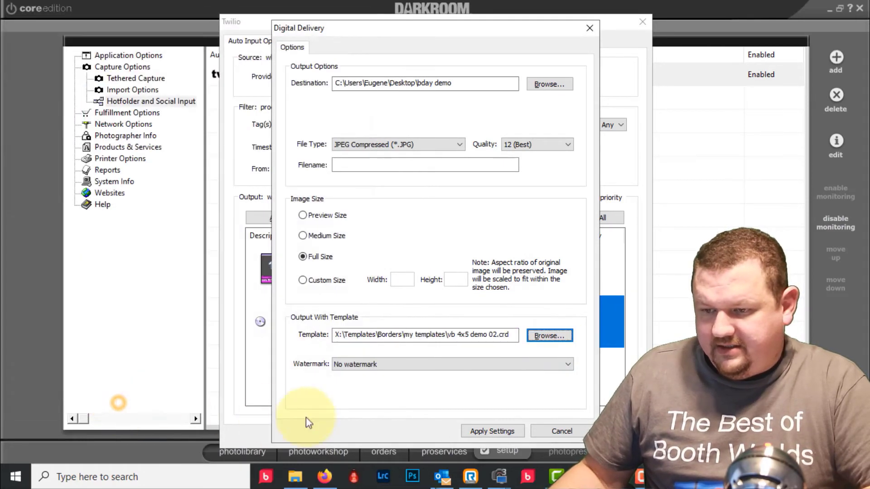
click(493, 431)
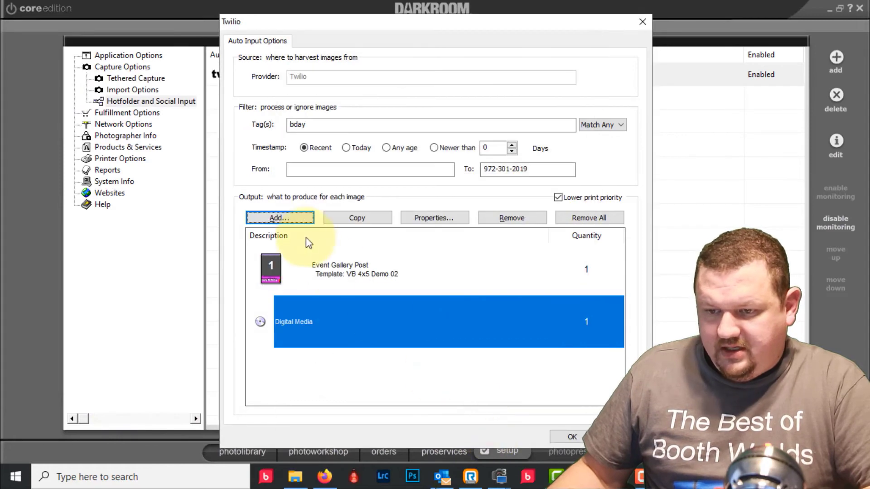
- Add one Text Message from the Digital Delivery Products to the bday input's output
click(285, 218)
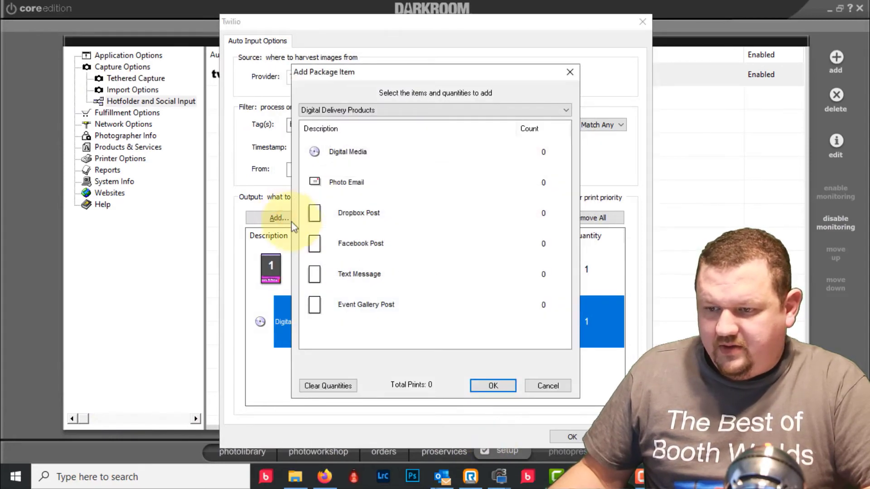
click(359, 285)
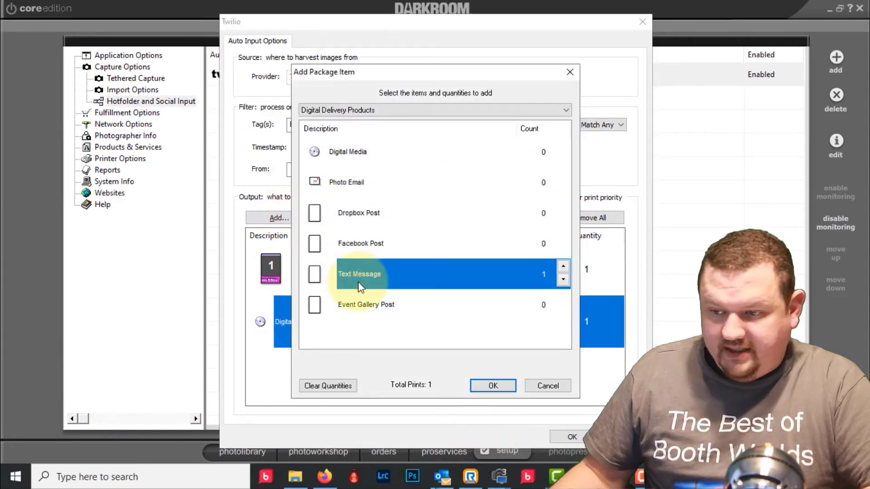
click(491, 386)
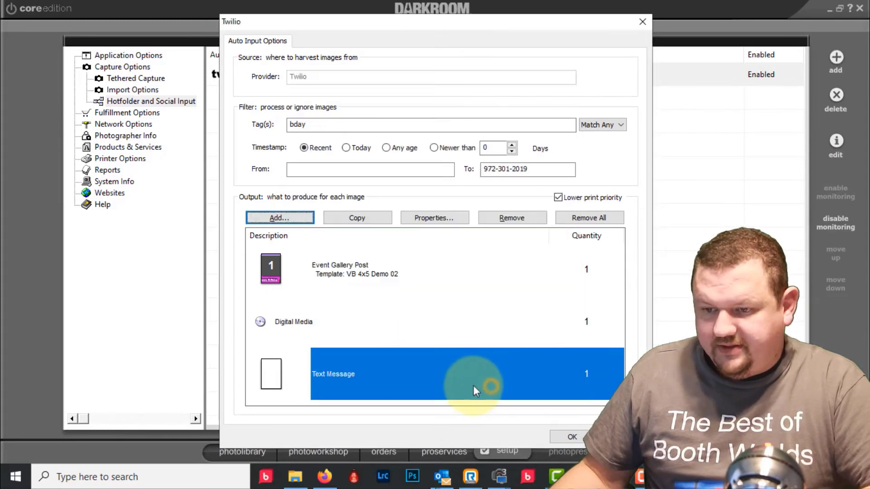
- Set the Text Message output to Full Size with the VB 4x5 Demo 02 border
double_click(268, 377)
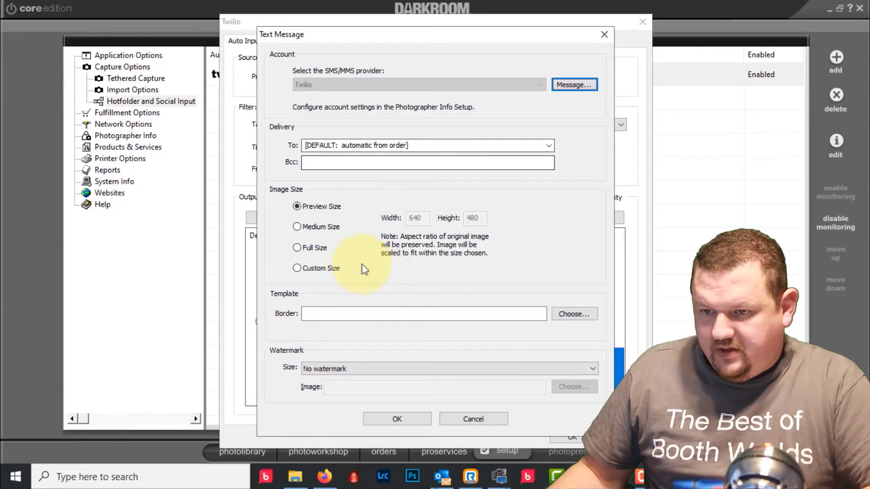
click(312, 248)
click(572, 315)
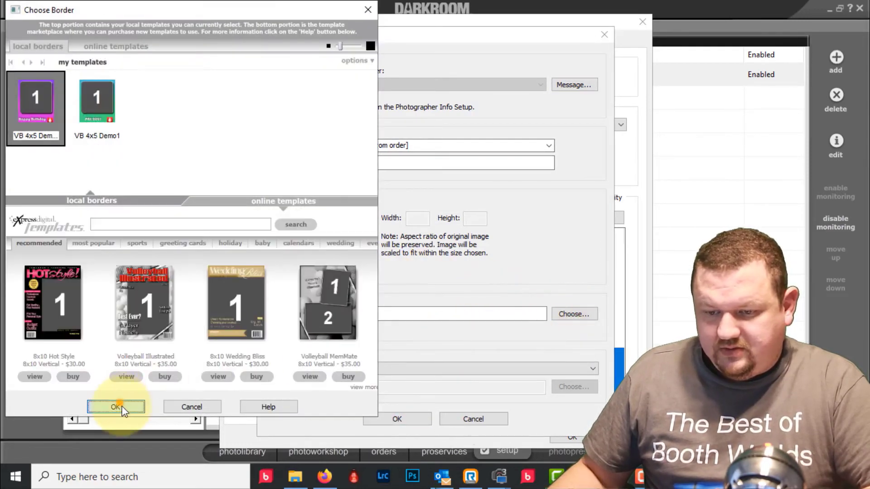
click(116, 407)
click(397, 420)
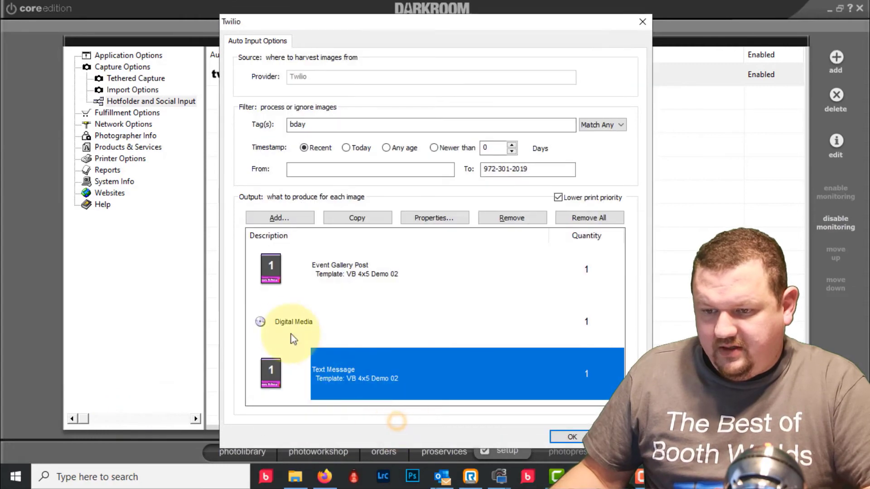
- Recheck the Digital Media and Event Gallery Post settings, and save the bday Twilio input with monitoring enabled
double_click(272, 320)
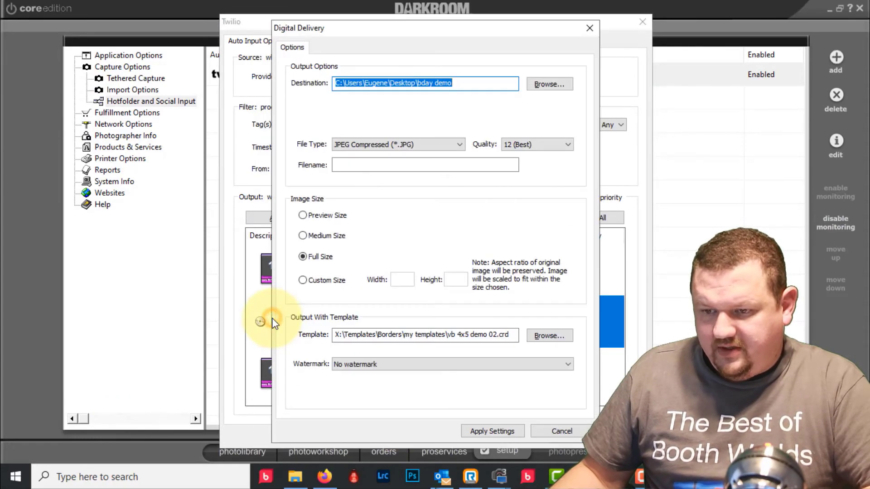
click(499, 431)
double_click(326, 274)
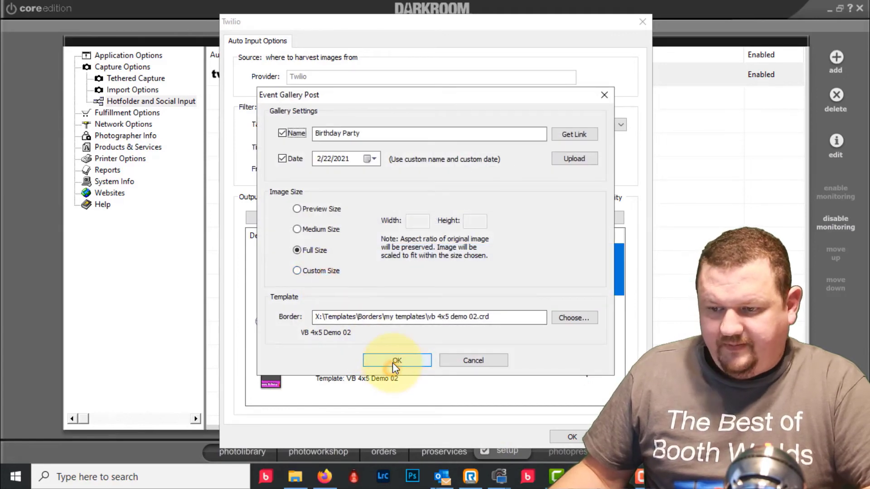
click(392, 362)
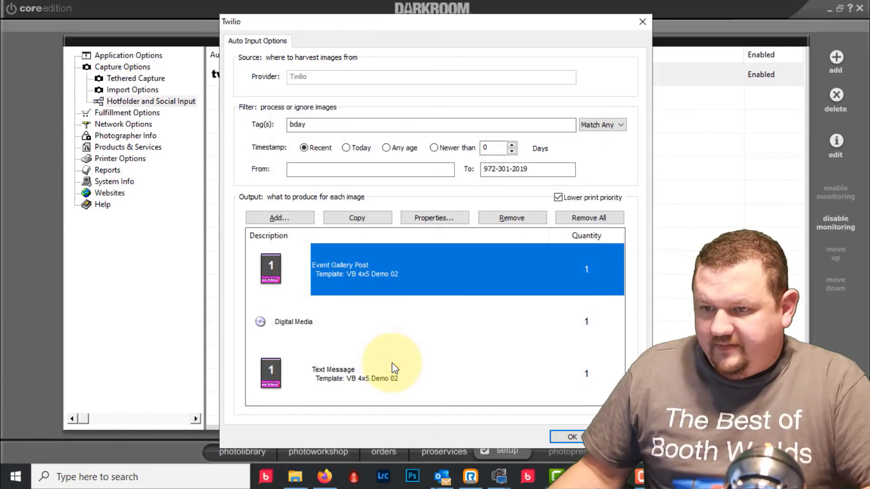
click(565, 437)
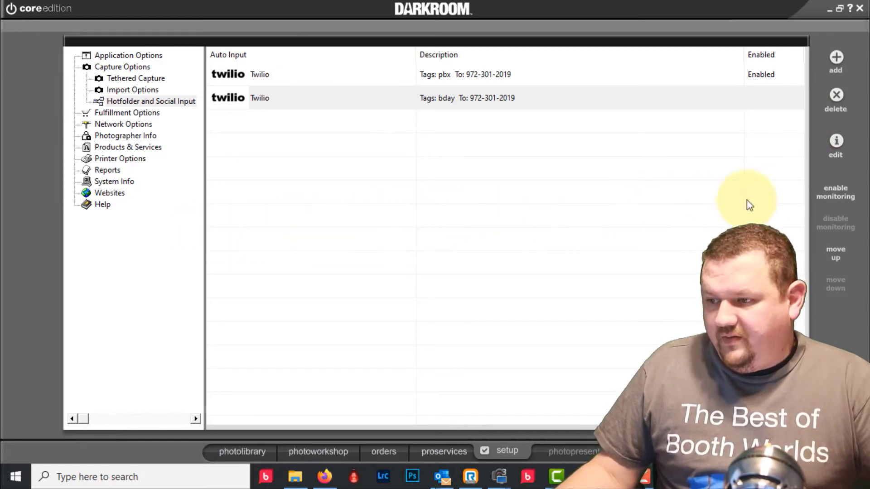
click(836, 193)
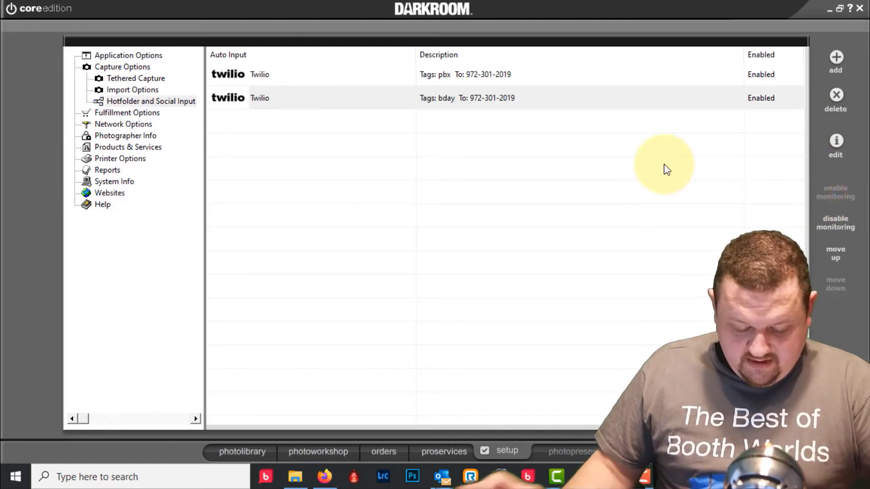
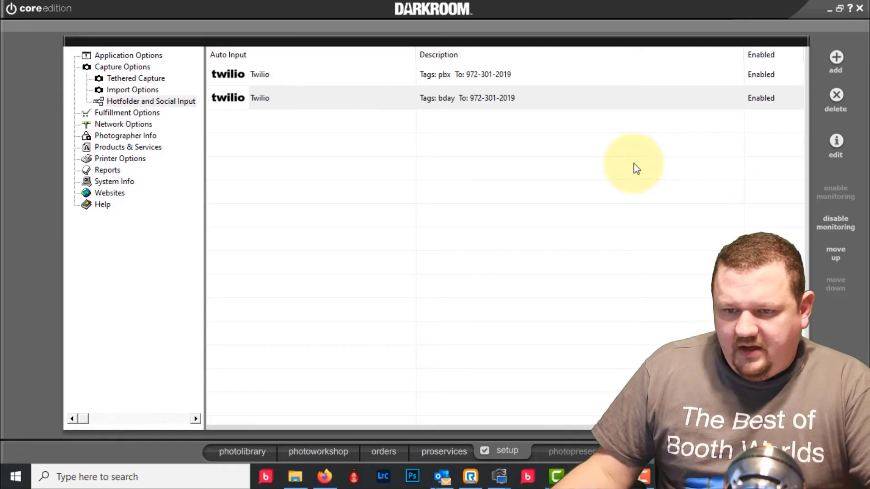
- Open the VB 4x5 Demo 02 border from the My Templates group for editing
click(119, 147)
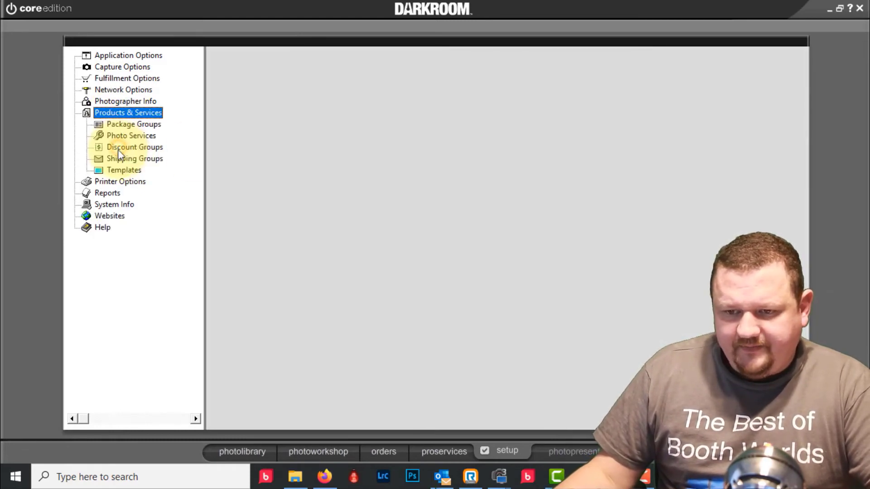
click(121, 170)
click(117, 181)
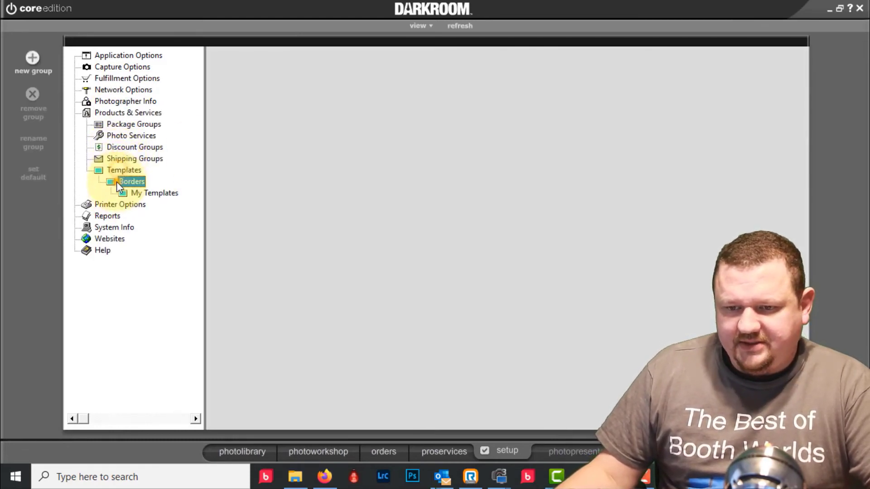
click(166, 195)
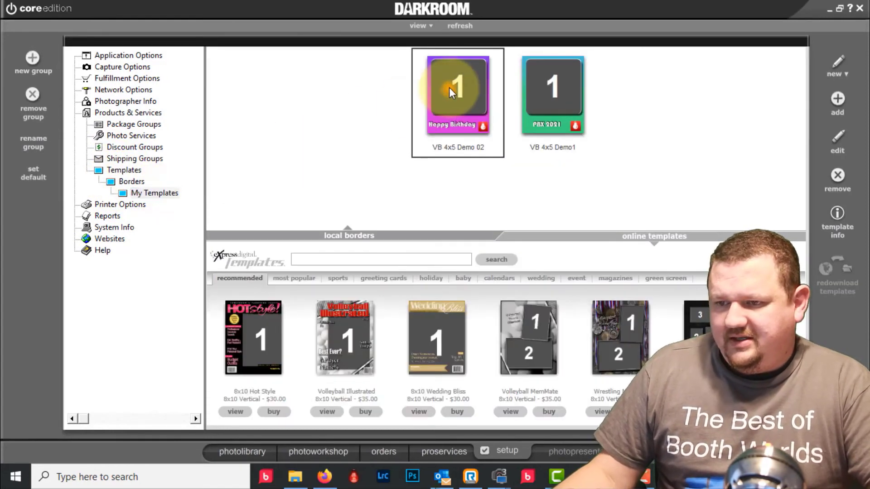
double_click(450, 88)
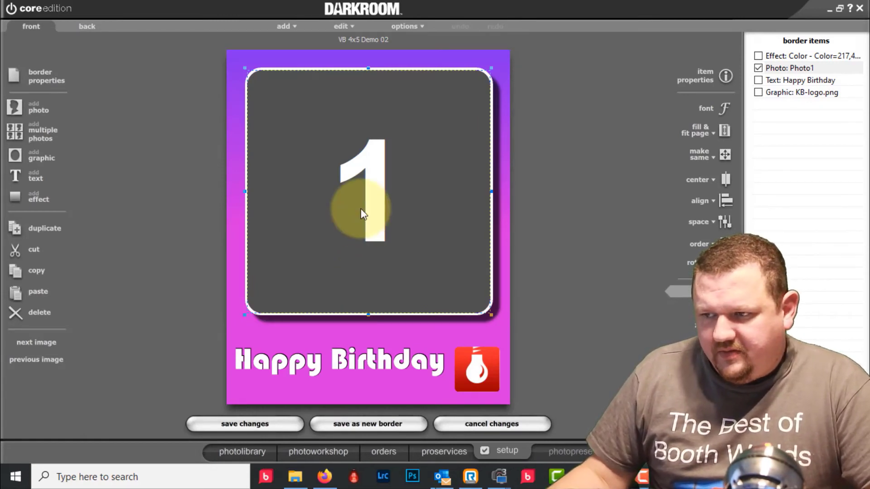
- Shrink the photo placeholder on the Happy Birthday border and move it up toward the top edge
scroll(360, 209, down, 2)
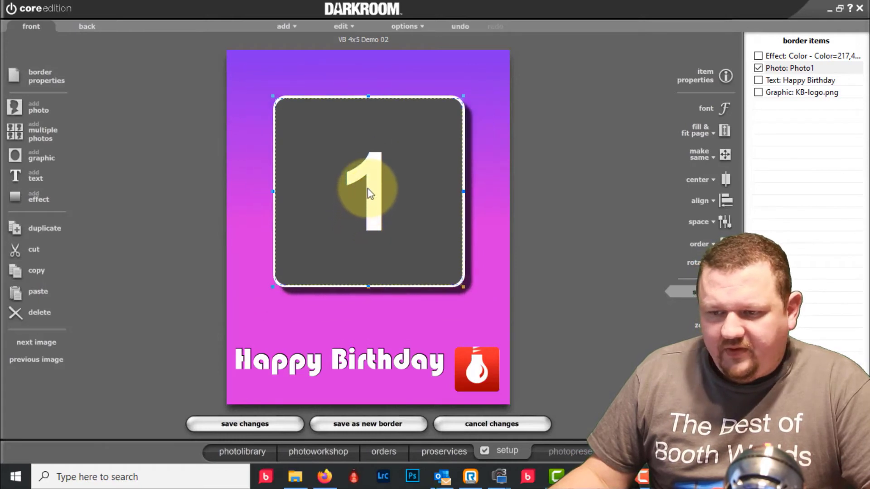
scroll(369, 186, down, 1)
drag(368, 186, 368, 155)
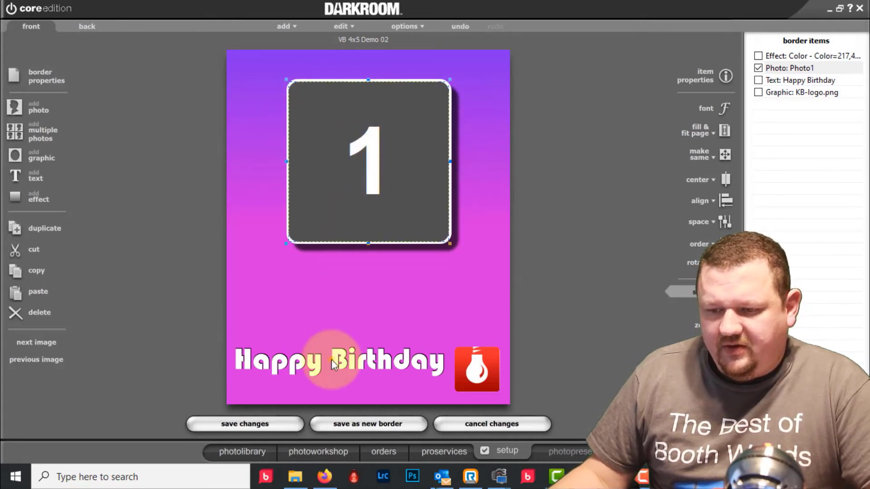
- Move the Happy Birthday text up beneath the photo and reword it as "Oops," with "you forgot the tag" on a second line
drag(331, 360, 354, 289)
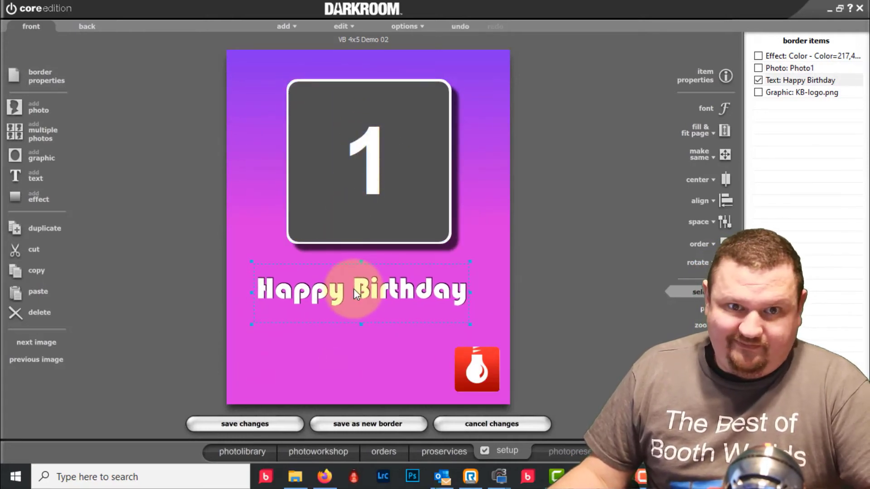
double_click(371, 289)
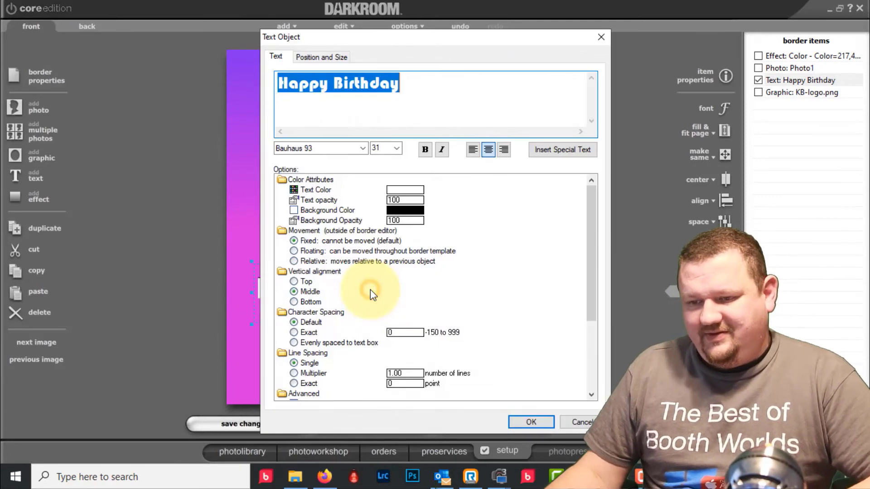
text(Oops)
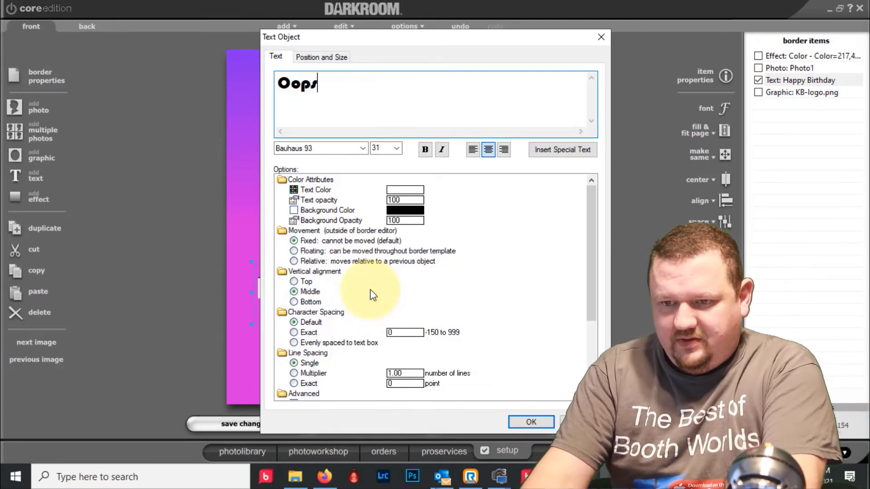
text( you )
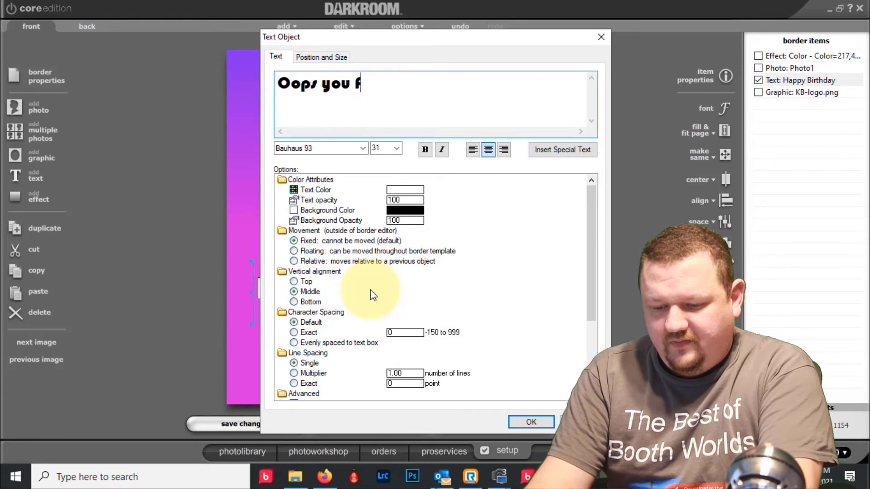
text(forgot)
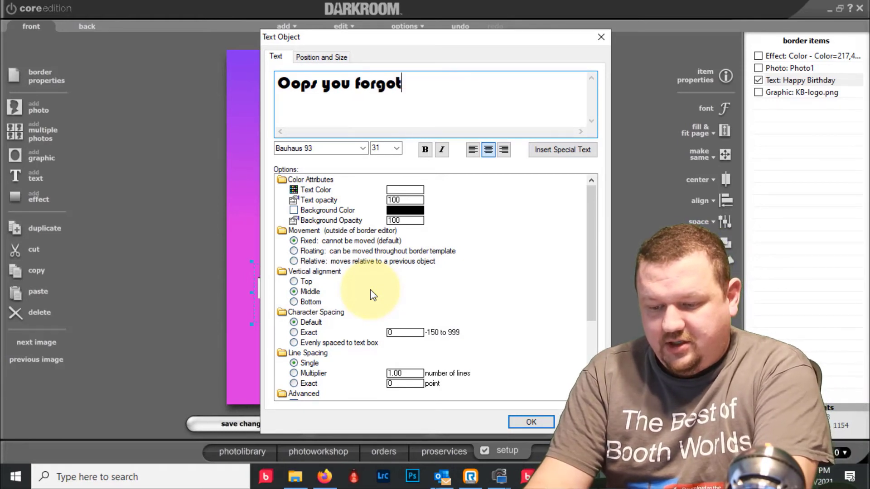
text( the tag)
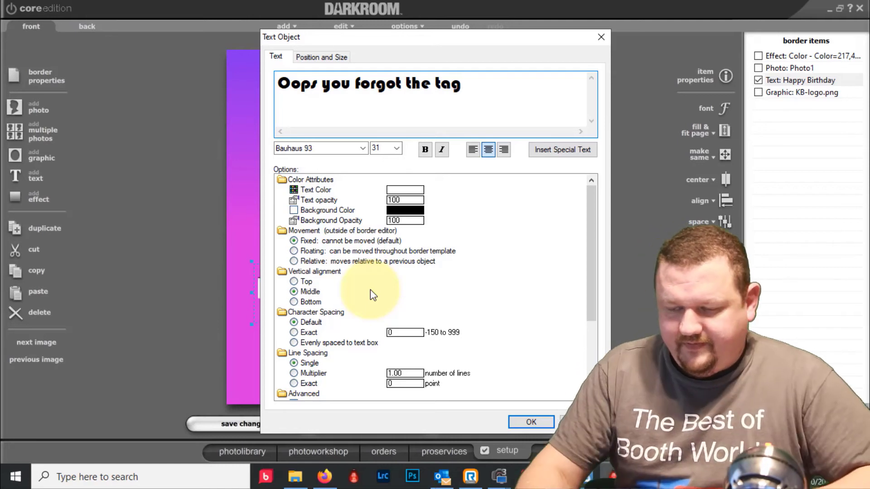
click(317, 84)
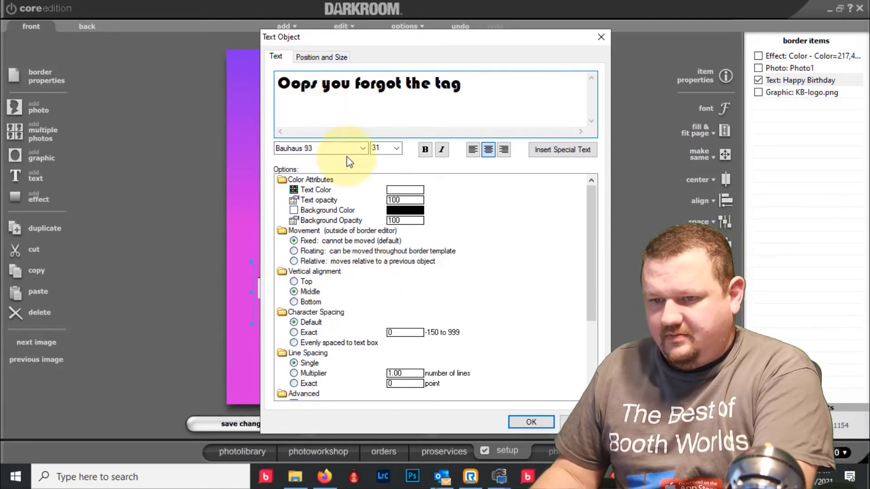
text(.)
key(Return)
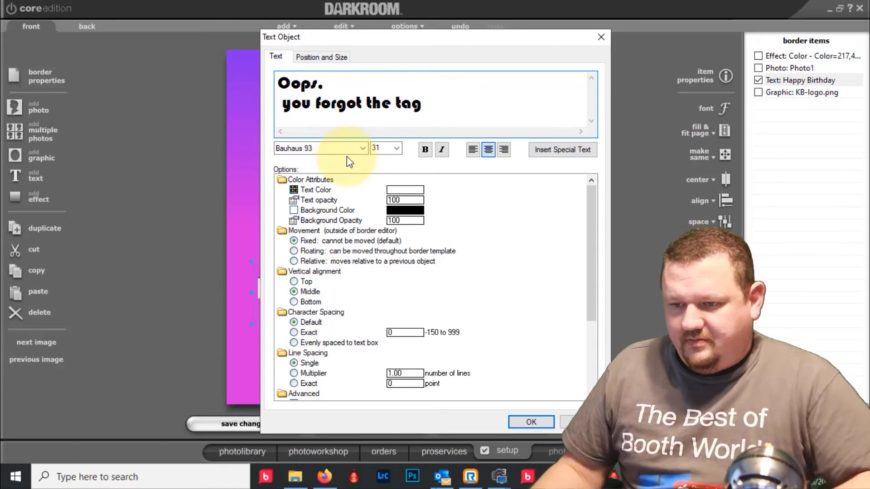
- Set the text's font to Black Jack and stretch its box downward to fit both lines
click(363, 148)
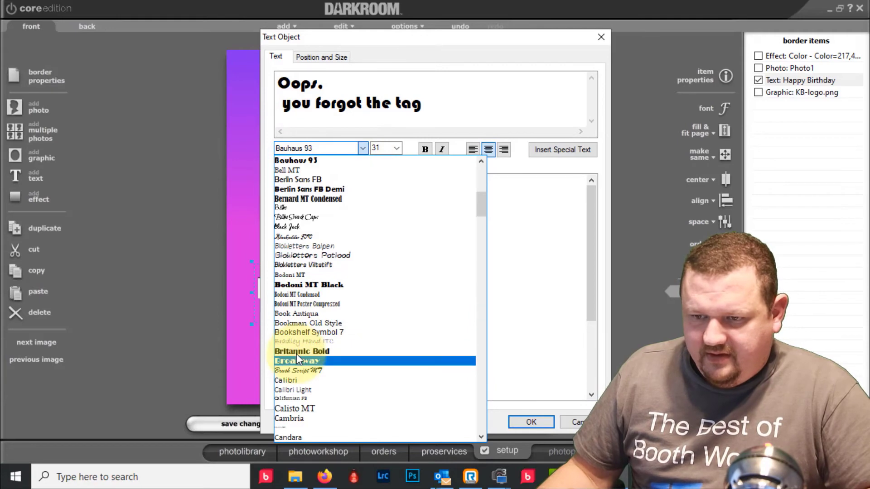
scroll(296, 358, up, 1)
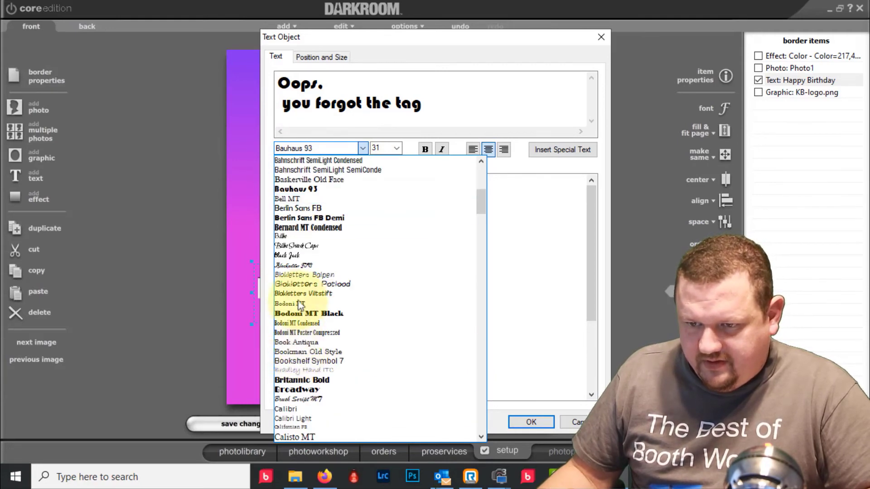
click(300, 251)
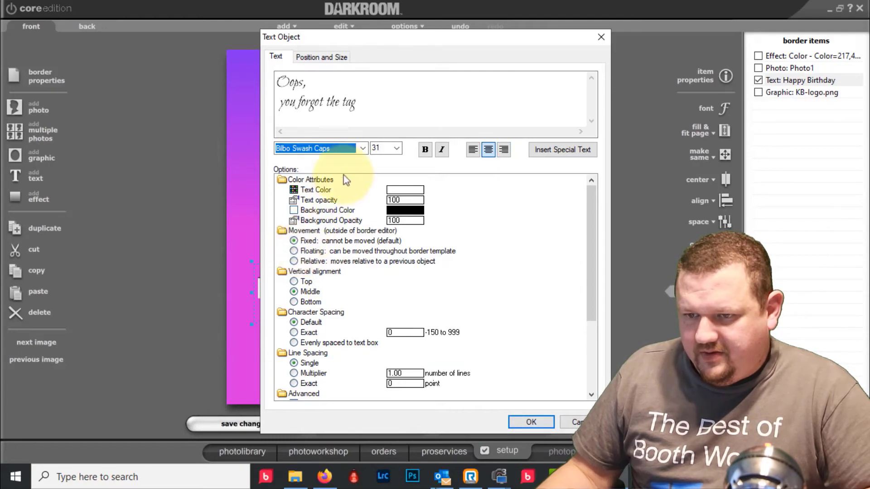
click(362, 148)
click(325, 167)
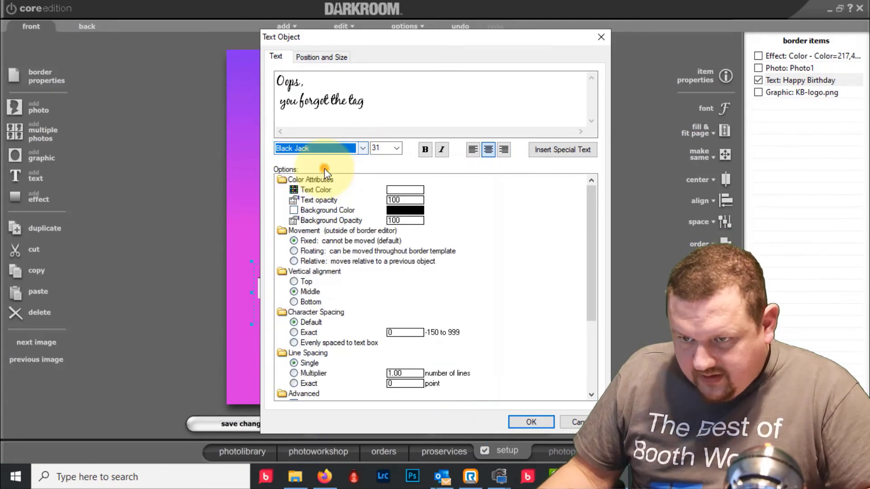
click(532, 421)
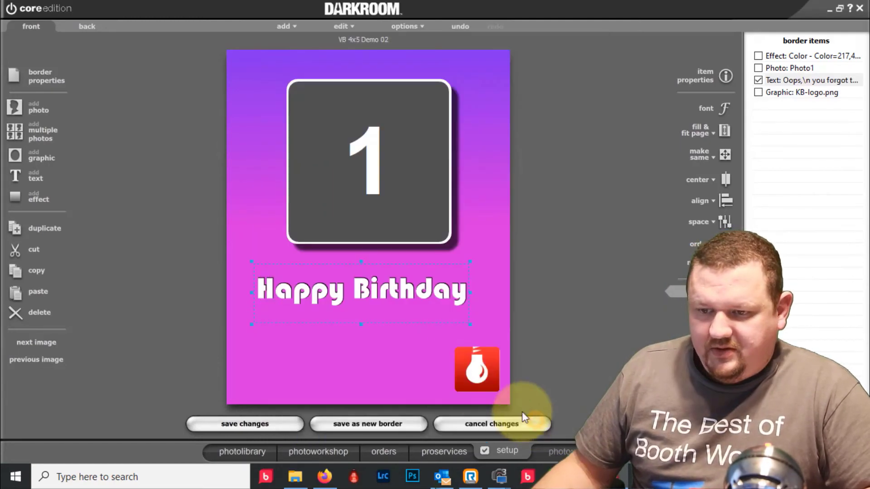
drag(363, 324, 364, 383)
- Delete the KB-logo.png graphic from the border's lower corner
click(499, 374)
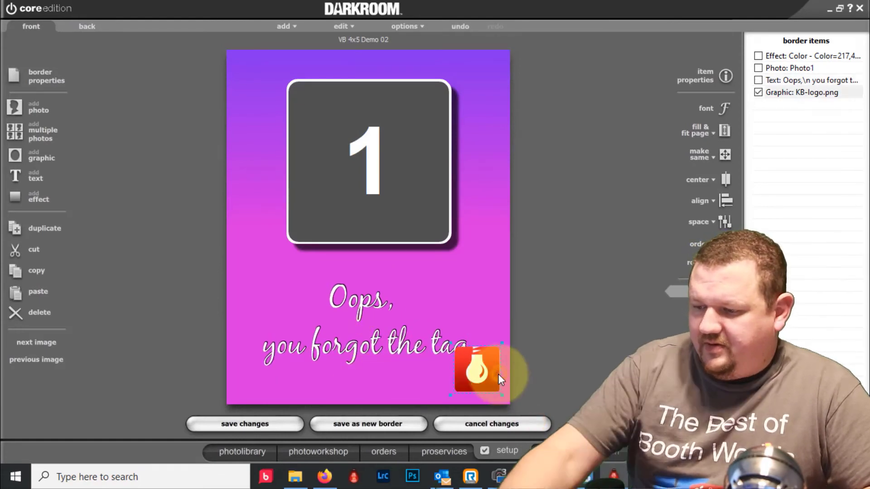
key(Delete)
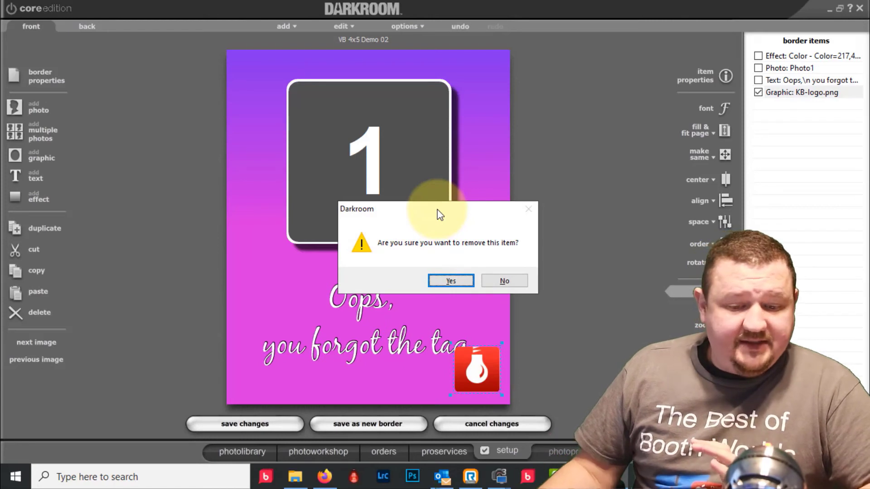
click(451, 281)
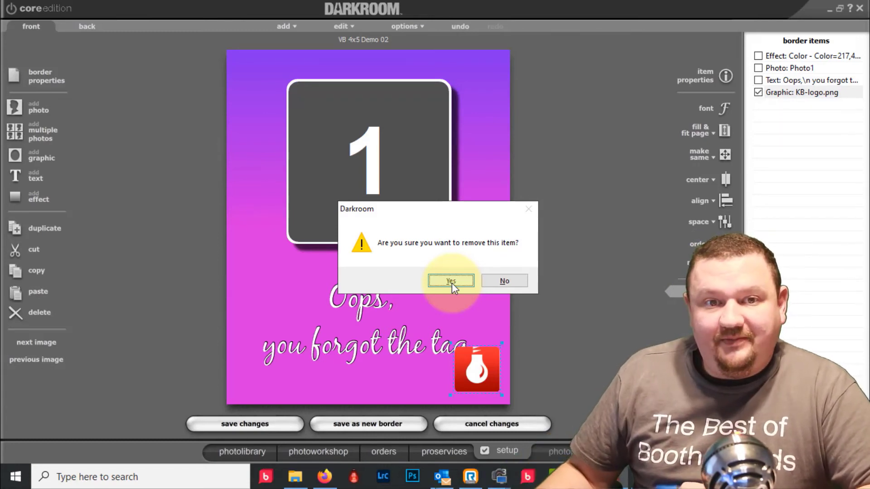
click(456, 282)
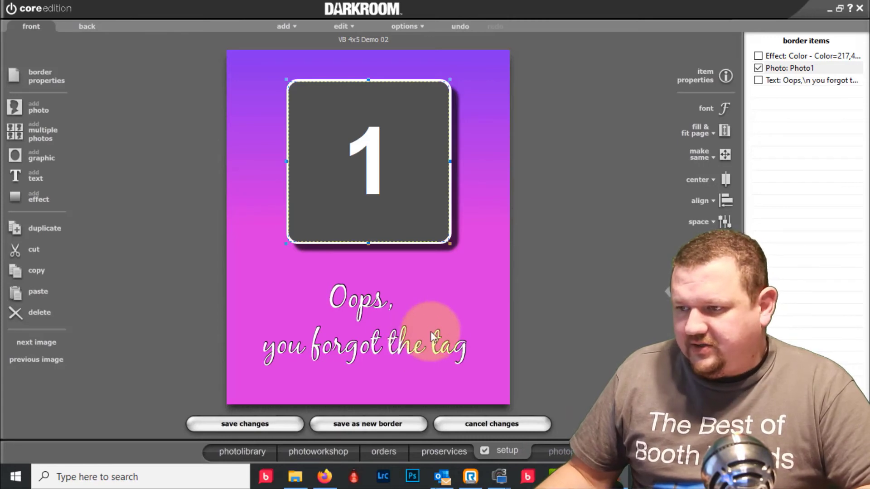
- Change the background color effect to orange (red 255, green 128, blue 64)
click(792, 56)
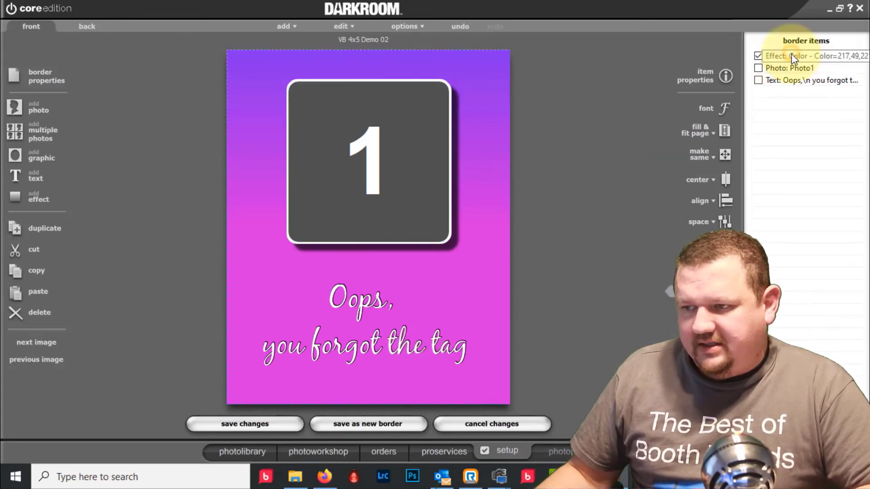
double_click(792, 56)
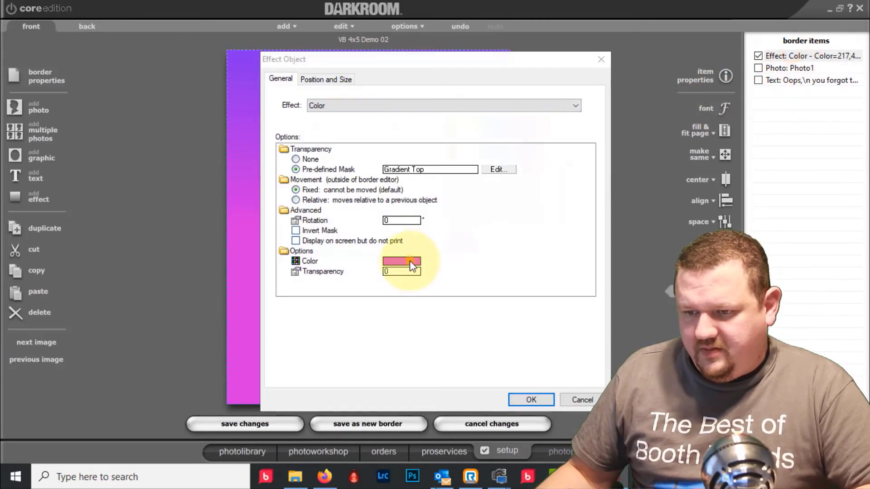
click(411, 263)
click(325, 152)
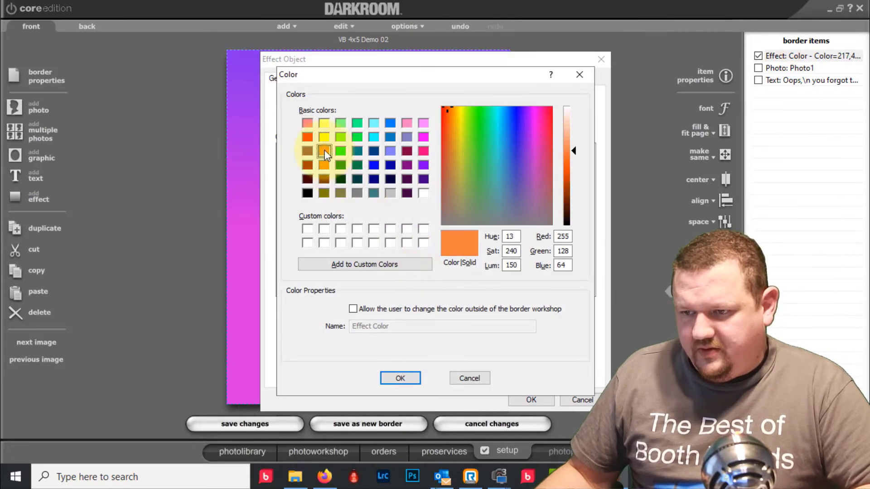
click(402, 378)
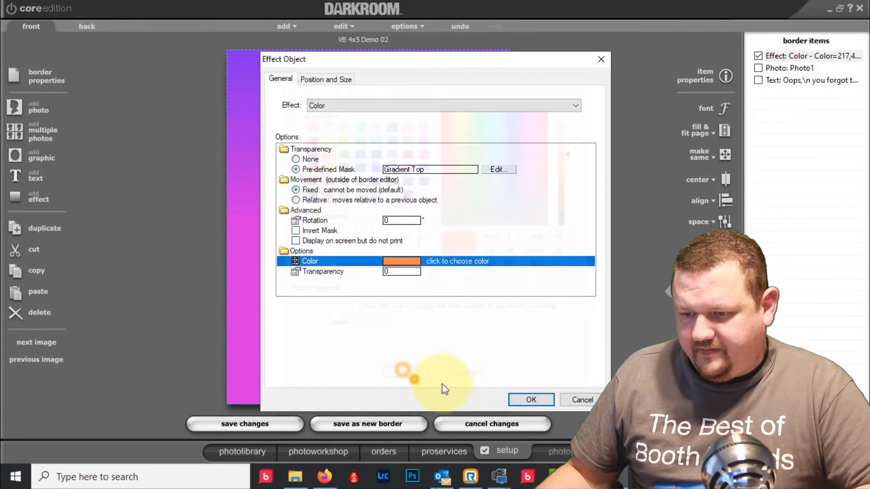
click(525, 399)
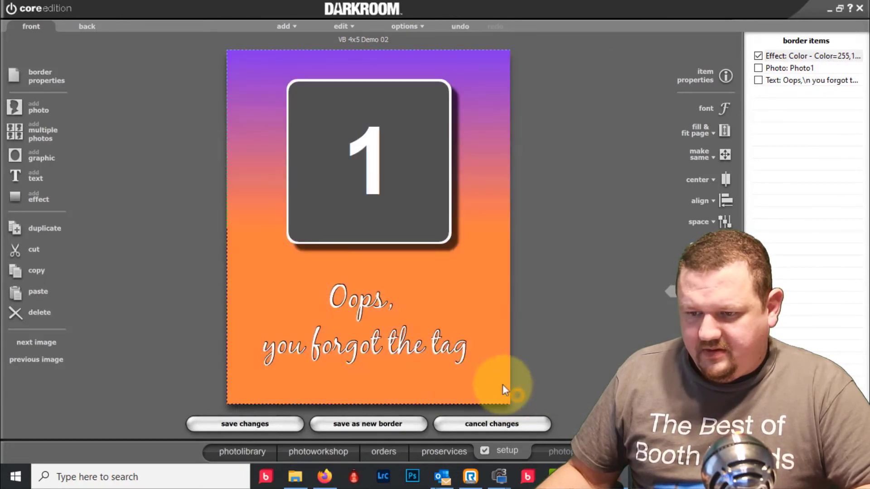
- Set the border's page color to yellow (red 255, green 255, blue 0)
click(45, 77)
click(422, 268)
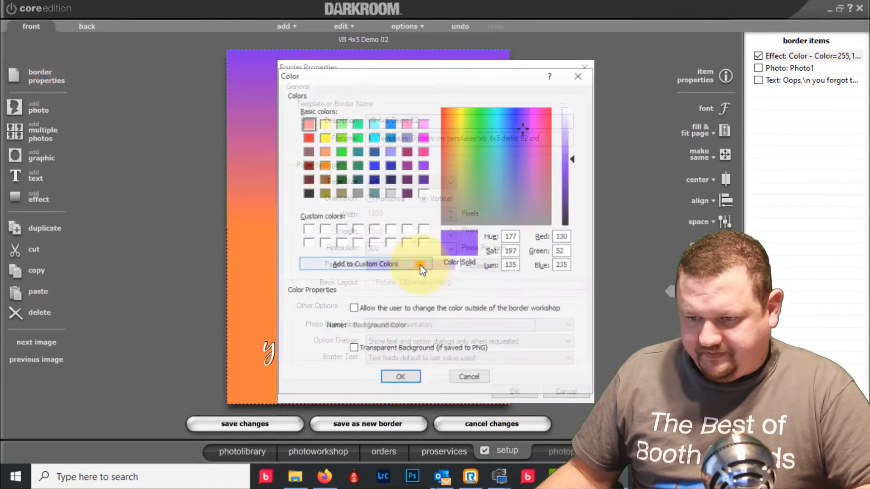
click(325, 137)
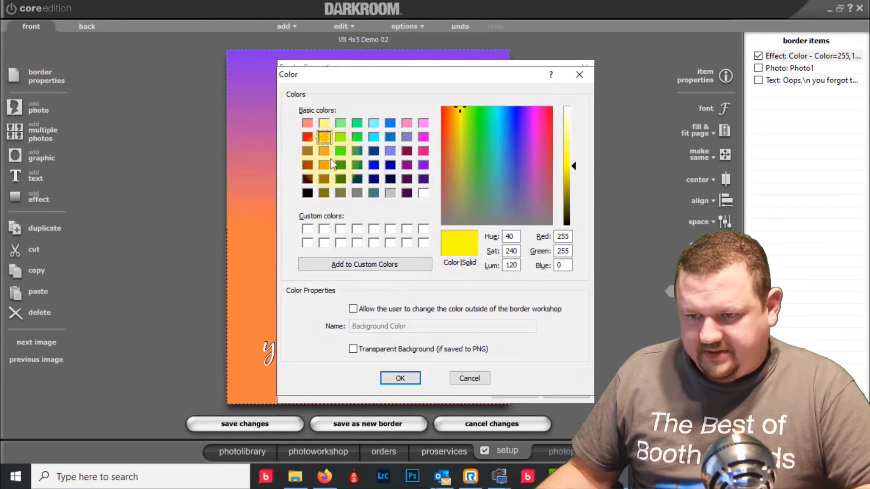
click(401, 377)
click(517, 393)
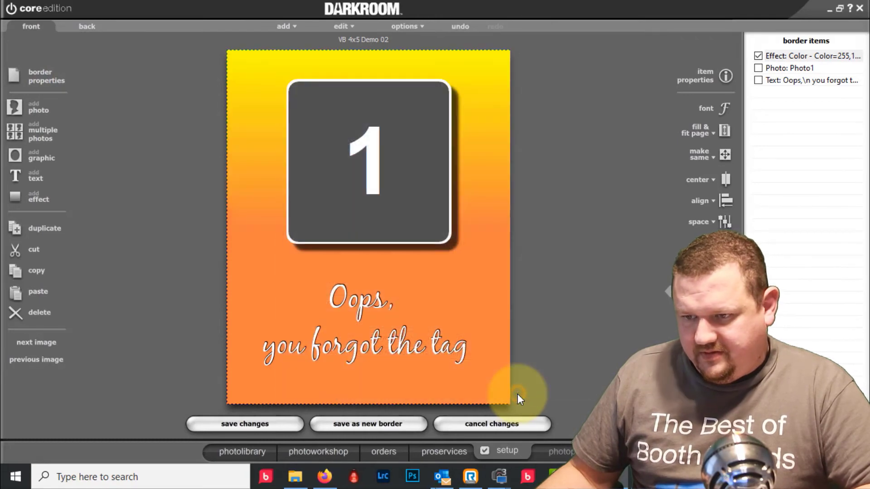
- Nudge the orange gradient effect down until its upper edge lies within the top half of the photo placeholder
click(471, 285)
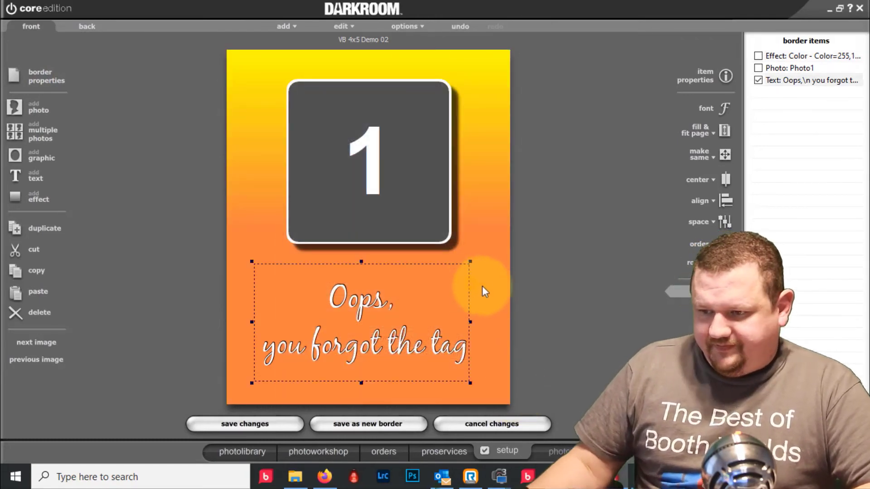
click(489, 288)
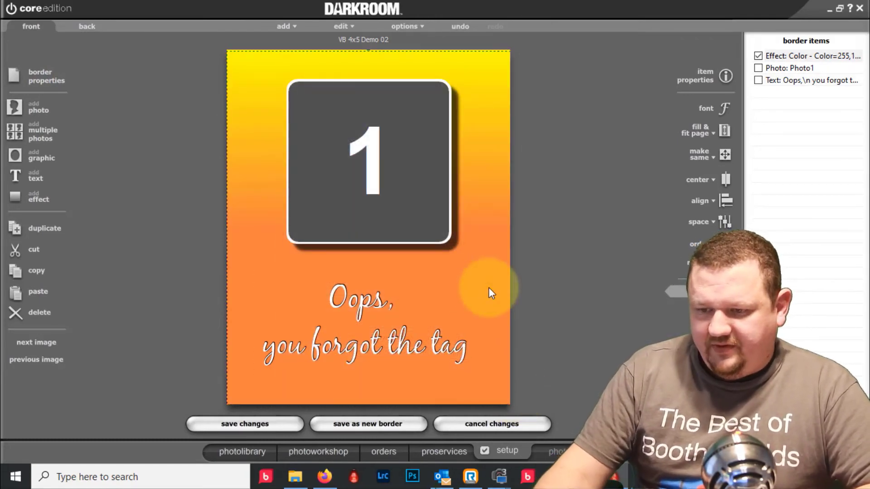
key(Down)
key(Down)
key(Down)
key(Down)
key(Down)
key(Down)
key(Down)
key(Down)
key(Down)
key(Down)
key(Down)
key(Down)
key(Down)
key(Down)
key(Down)
key(Down)
key(Down)
key(Down)
key(Down)
key(Down)
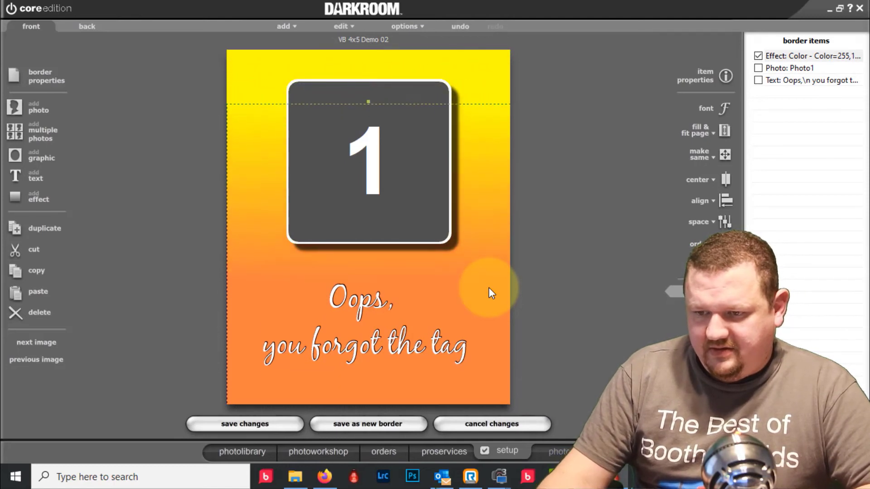
key(Down)
key(Down)
key(Down)
key(Down)
key(Down)
key(Down)
key(Down)
key(Down)
key(Down)
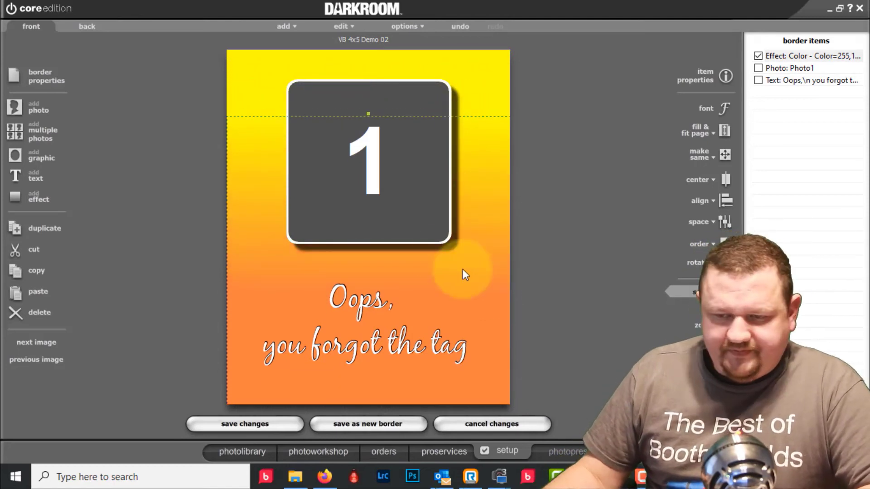
click(161, 56)
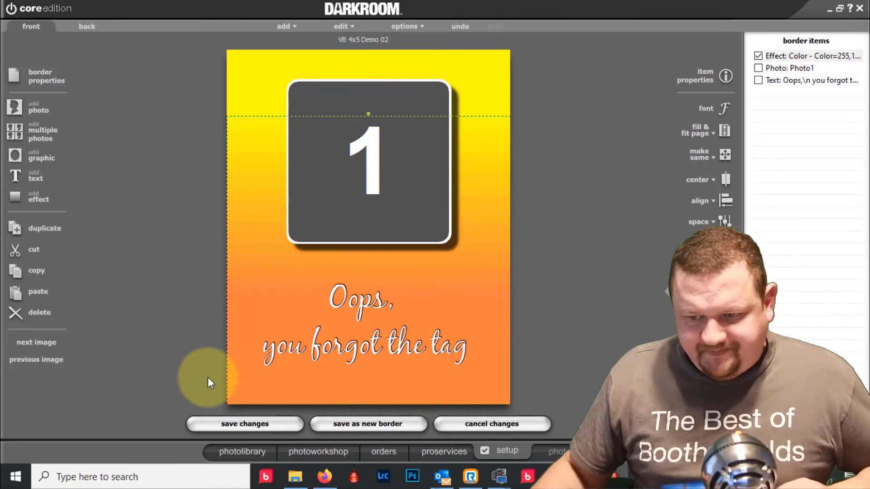
- Set the border's description to VB 4x5 Demo 02 oops and save it as new border VB 4x5 Demo 02 oops.crd in My Templates
click(36, 76)
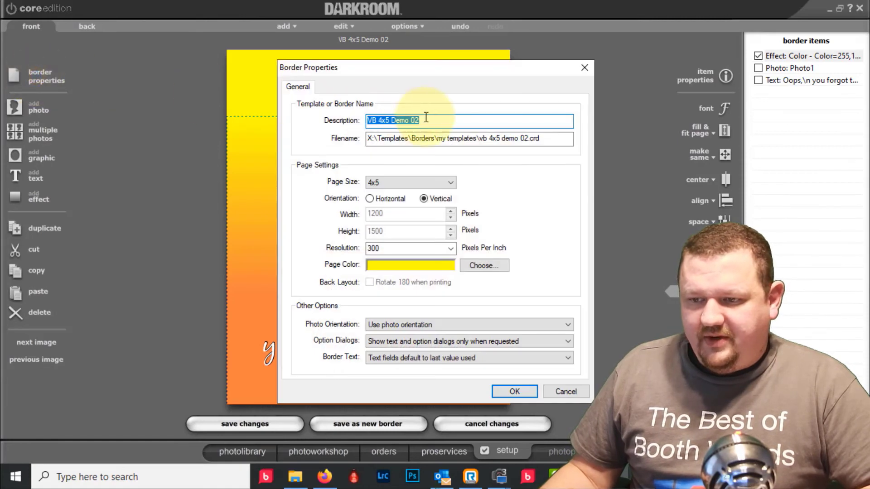
click(459, 118)
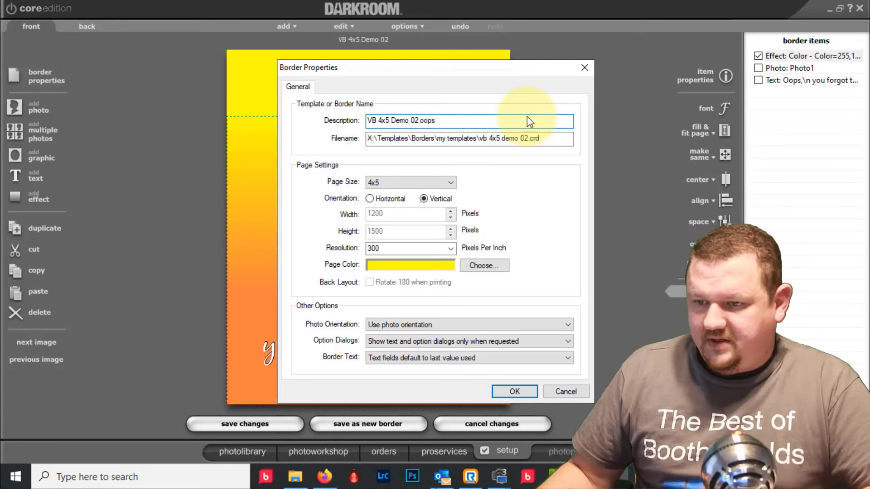
click(514, 391)
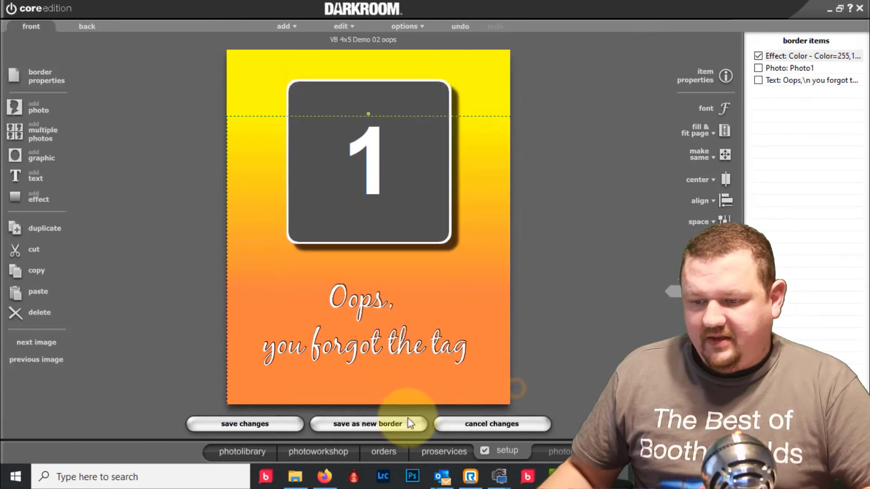
click(394, 425)
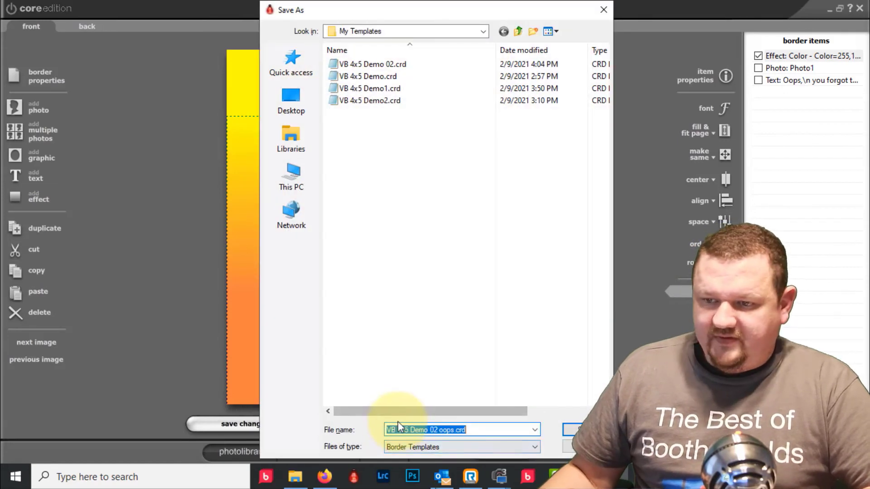
click(574, 430)
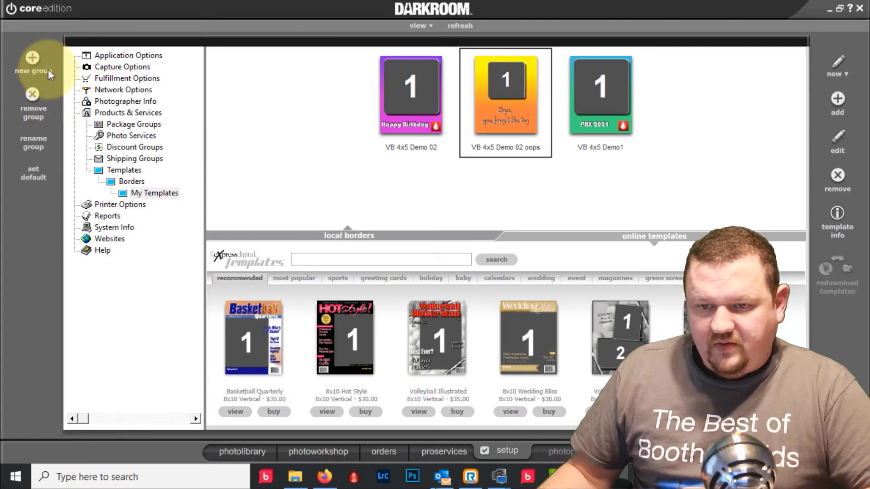
- Add a Twilio MMS auto input without tags in Hotfolder and Social Input, with one Text Message as its output
click(124, 67)
click(127, 101)
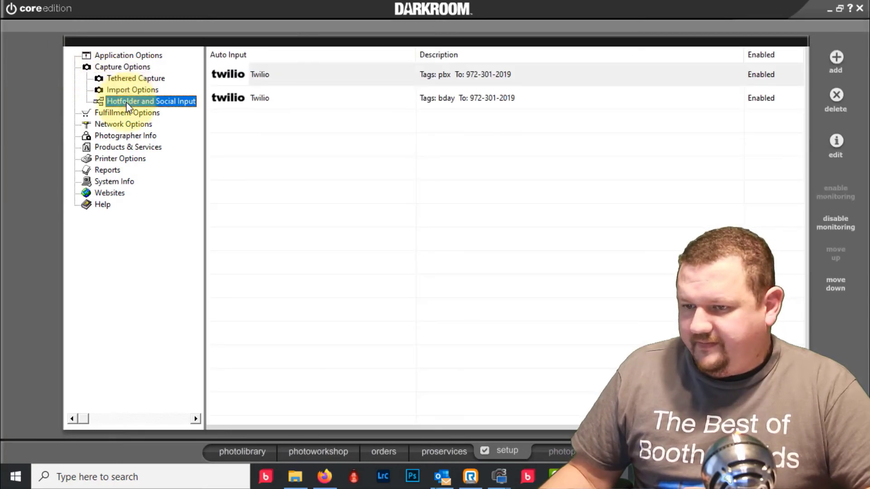
click(838, 57)
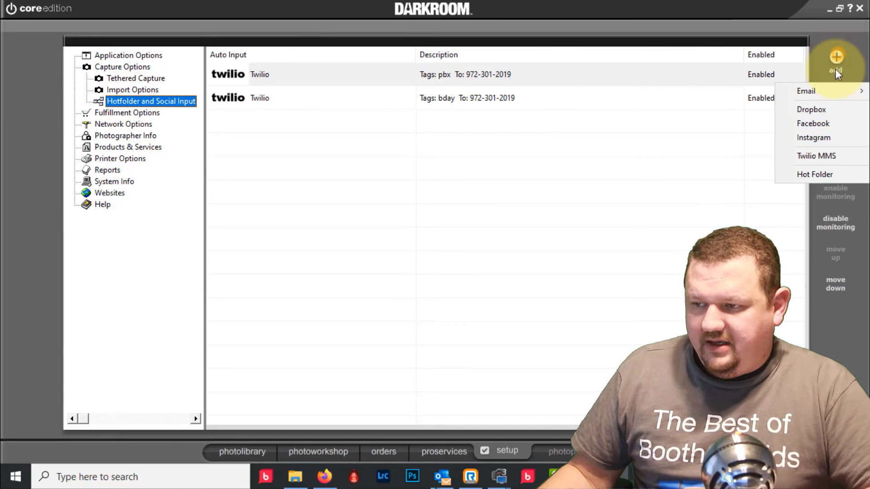
click(820, 158)
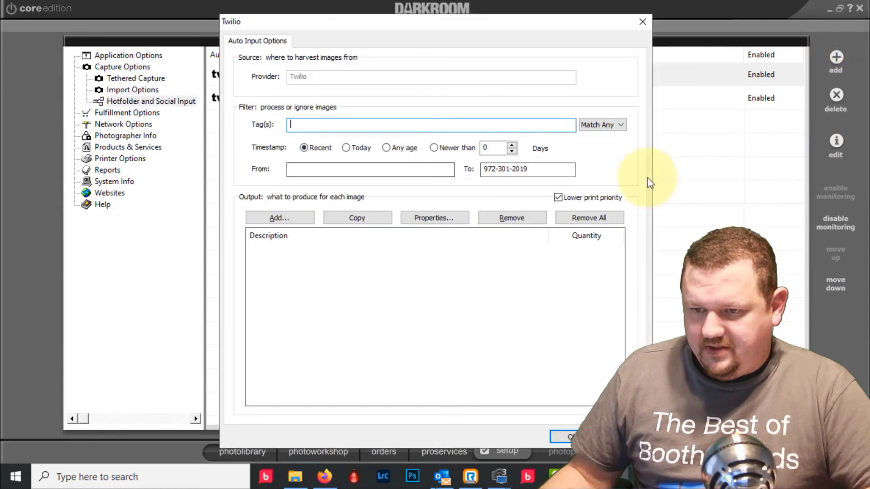
click(280, 218)
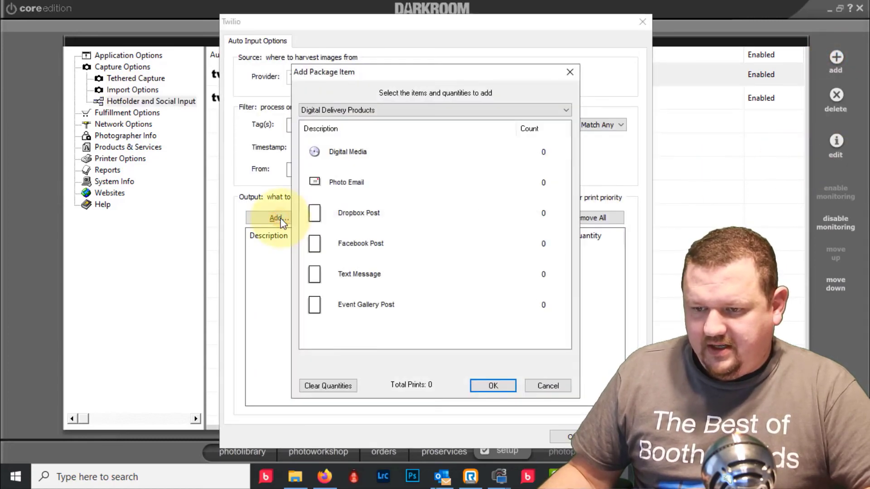
click(347, 276)
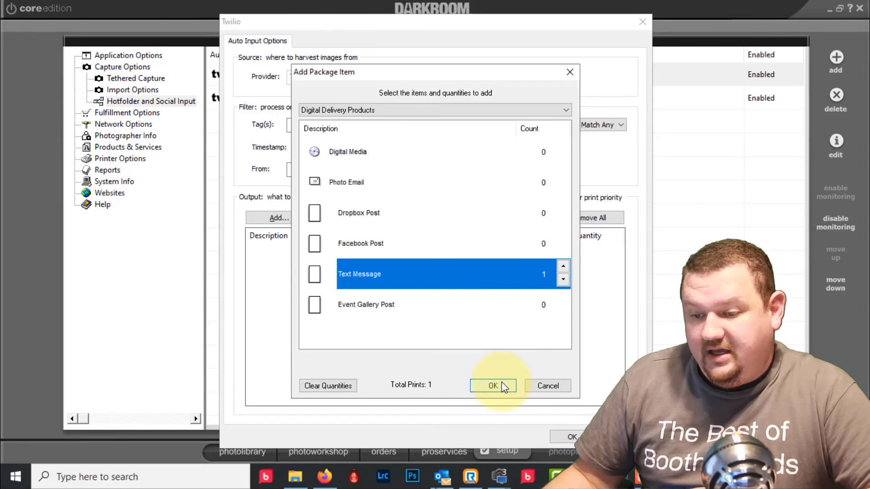
click(503, 386)
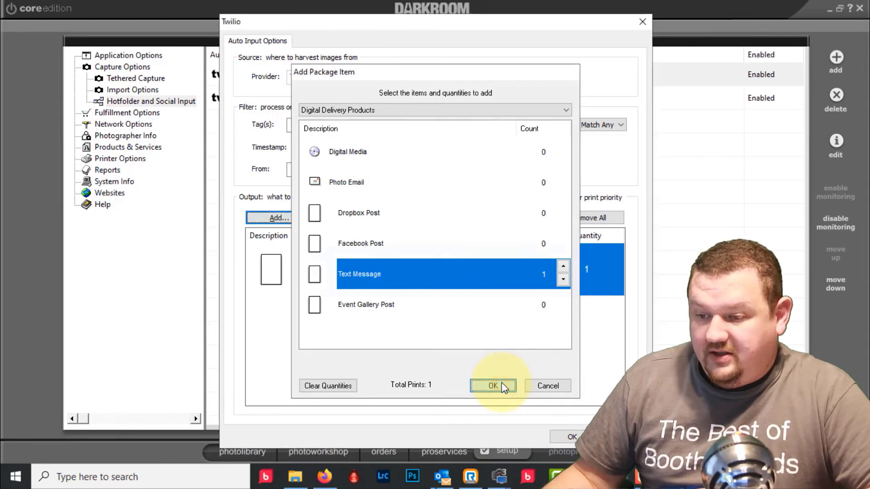
- Set the Text Message output to the VB 4x5 Demo 02 oops border and Preview Size images
double_click(268, 271)
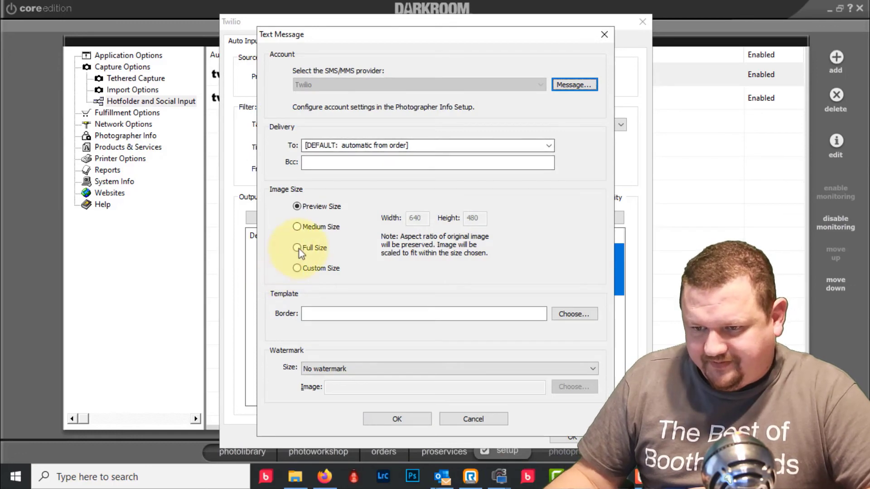
click(299, 249)
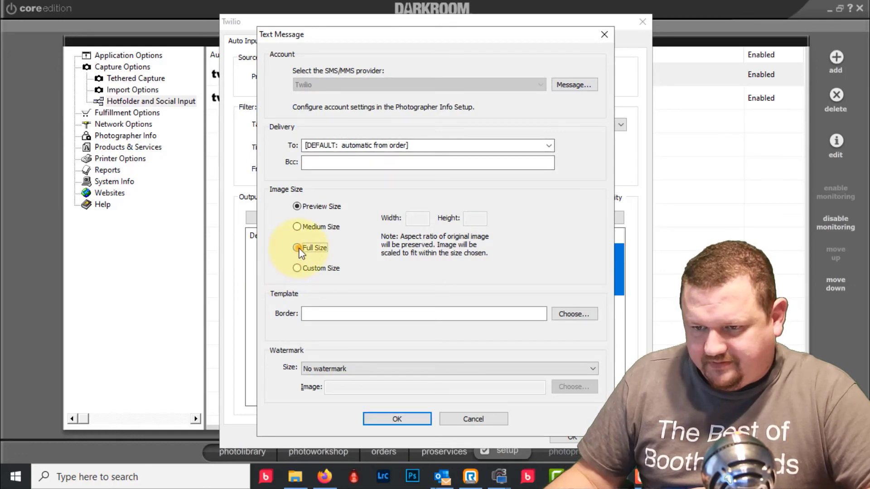
click(576, 315)
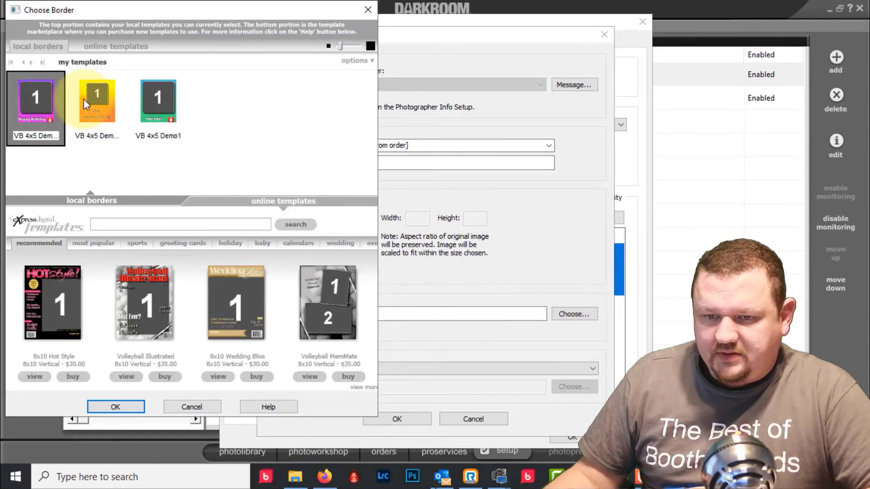
click(97, 101)
click(115, 407)
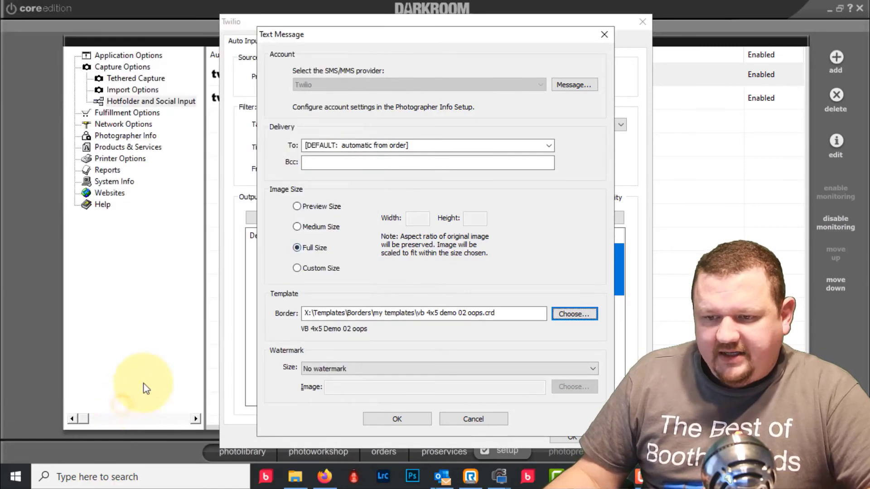
click(320, 207)
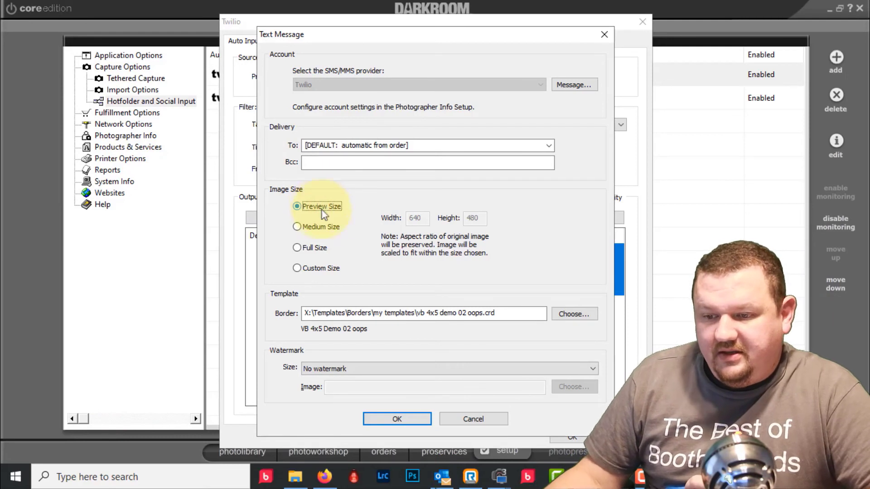
click(394, 420)
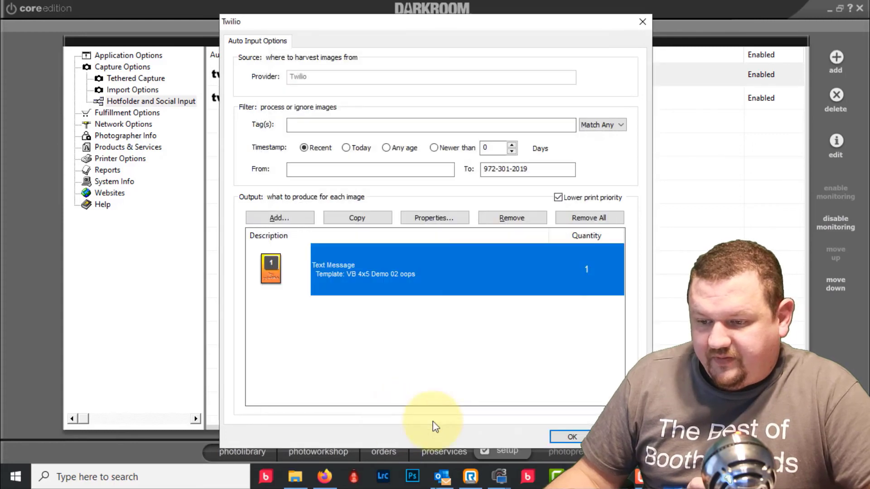
- Save the untagged Twilio input with monitoring enabled and open the new orders list
click(567, 437)
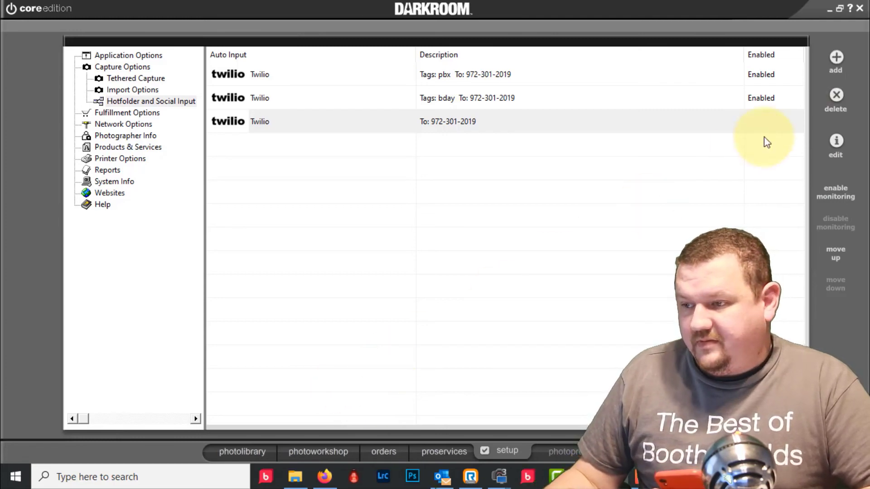
click(837, 193)
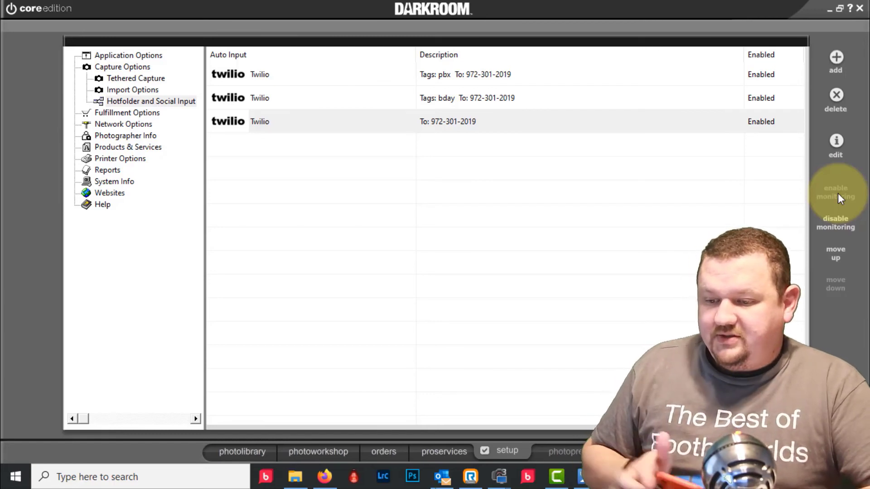
click(368, 455)
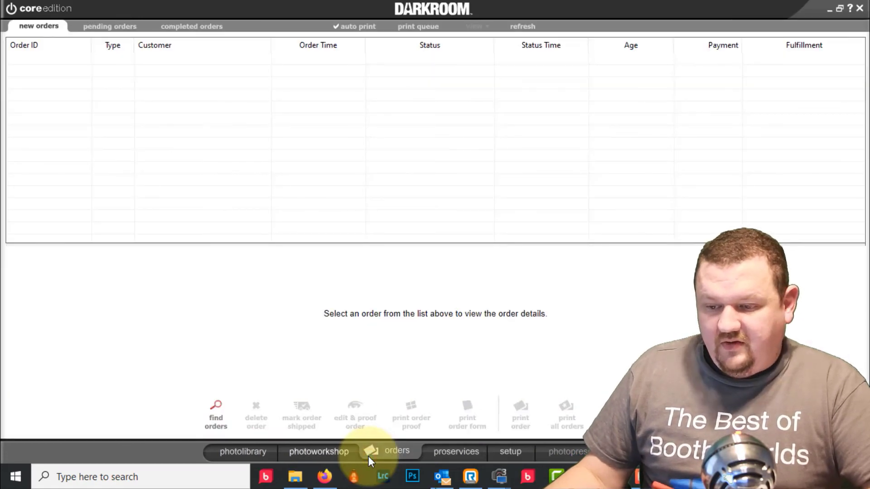